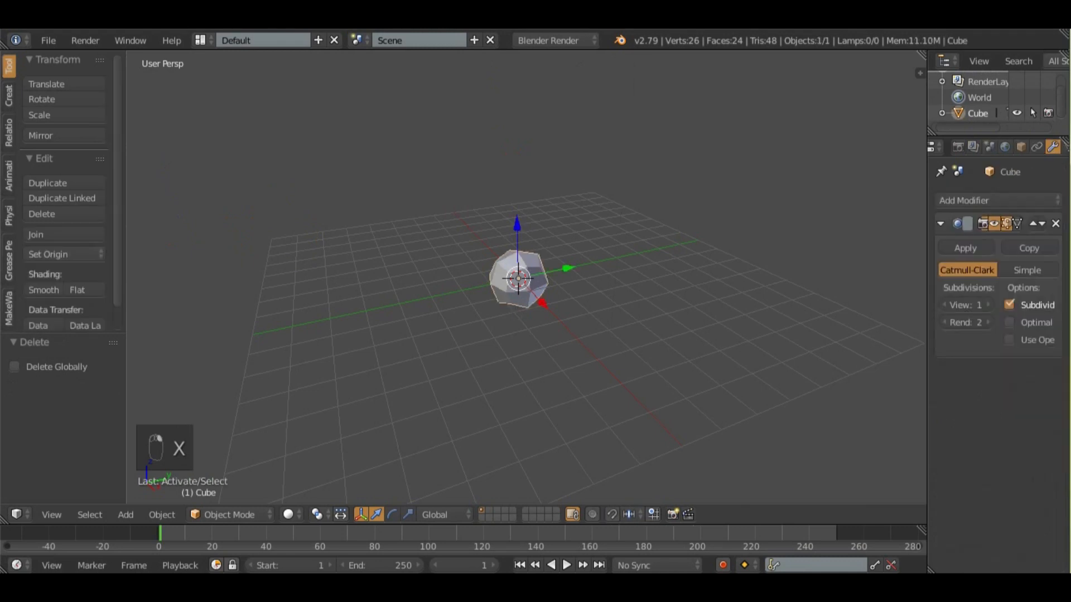
- Rotate the subdivided cube 90° about the X axis in the right orthographic view
key("KP_3")
key("KP_5")
scroll(616, 340, "up", 5)
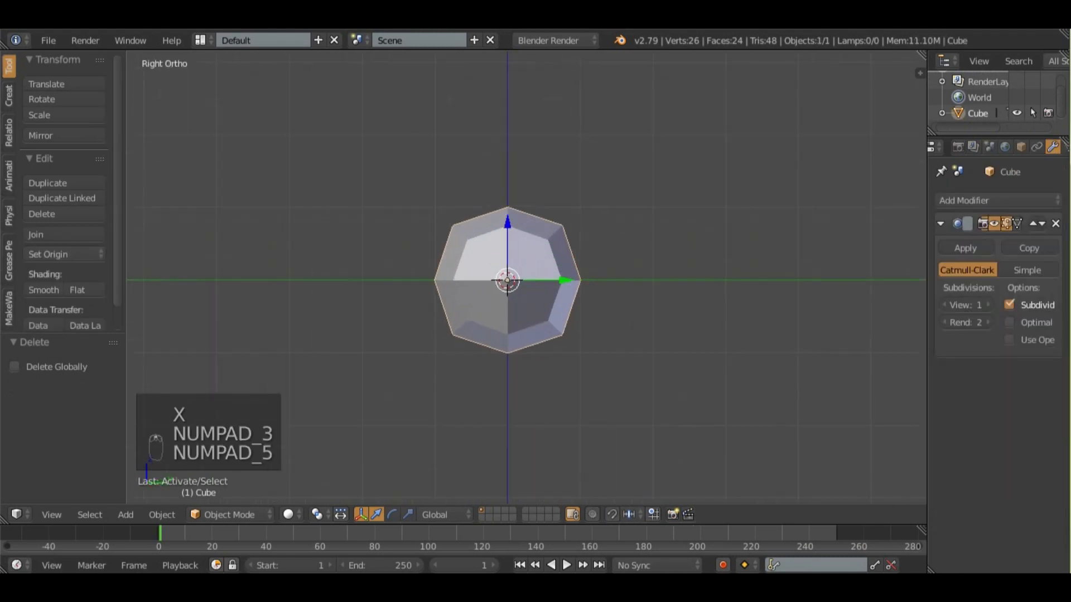
key("r")
type("90")
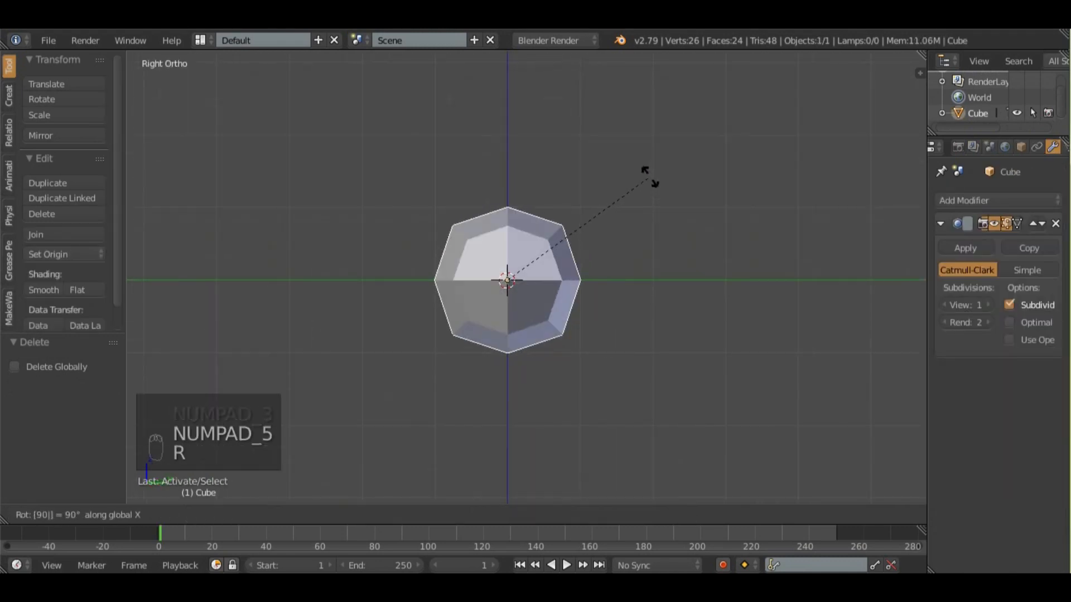
key("Return")
- Raise the Subdivision Surface modifier's view level to 2 and apply the modifier to the mesh
middle_click_drag(563, 312, 736, 362)
left_click(988, 305)
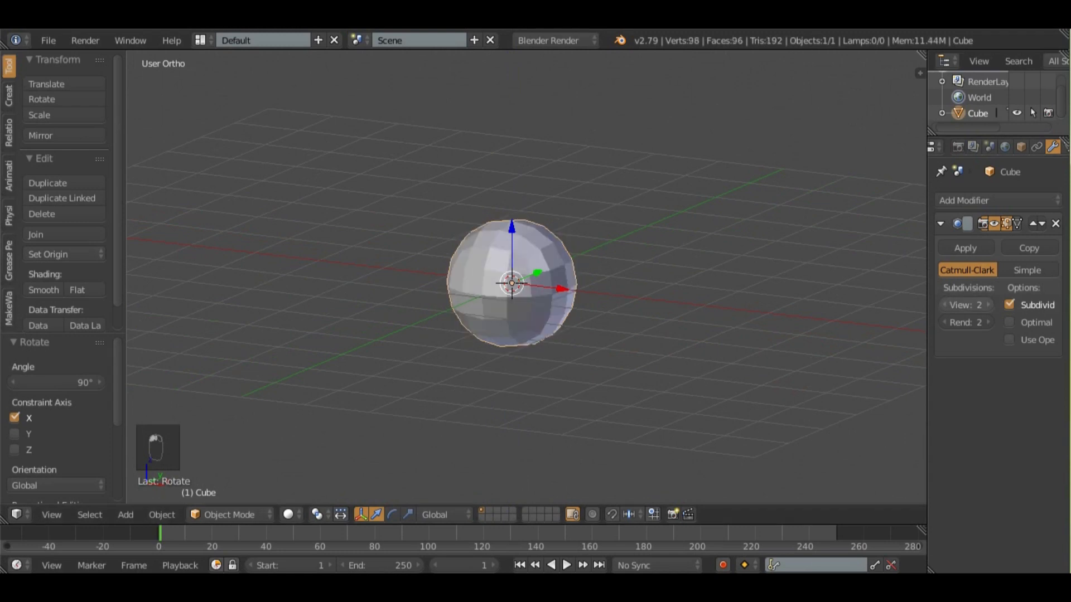
left_click(965, 248)
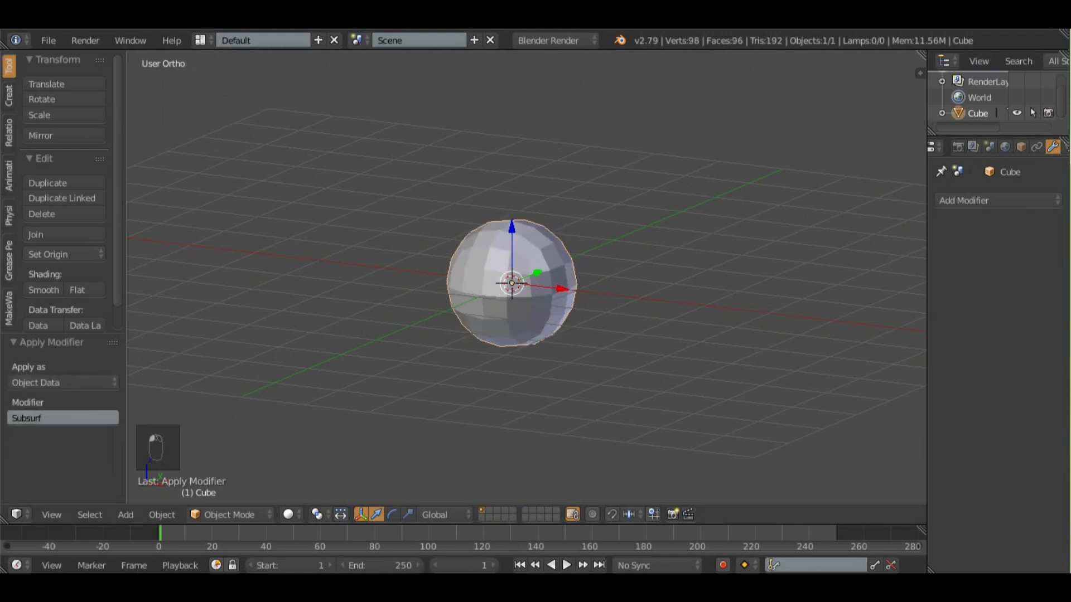
- Delete the vertices on the negative X half of the sphere from the front view, keeping the centre line, and return to Object Mode
key("KP_1")
key("Tab")
key("z")
scroll(519, 282, "up", 2)
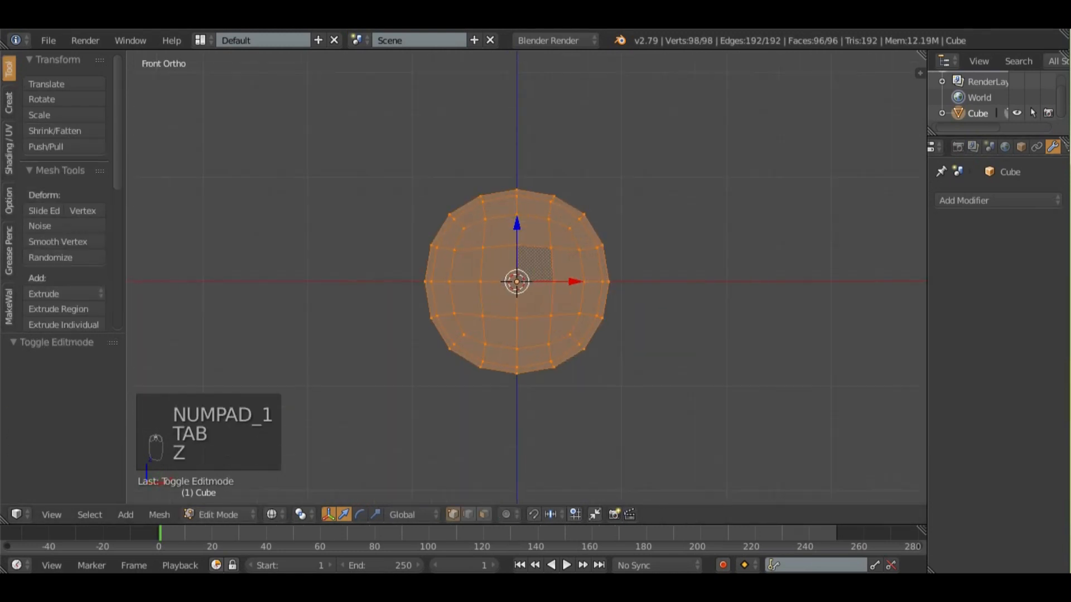
key("a")
key("b")
mouse_move(375, 140)
left_mouse_down()
mouse_move(431, 210)
mouse_move(497, 411)
mouse_move(509, 411)
left_mouse_up()
key("x")
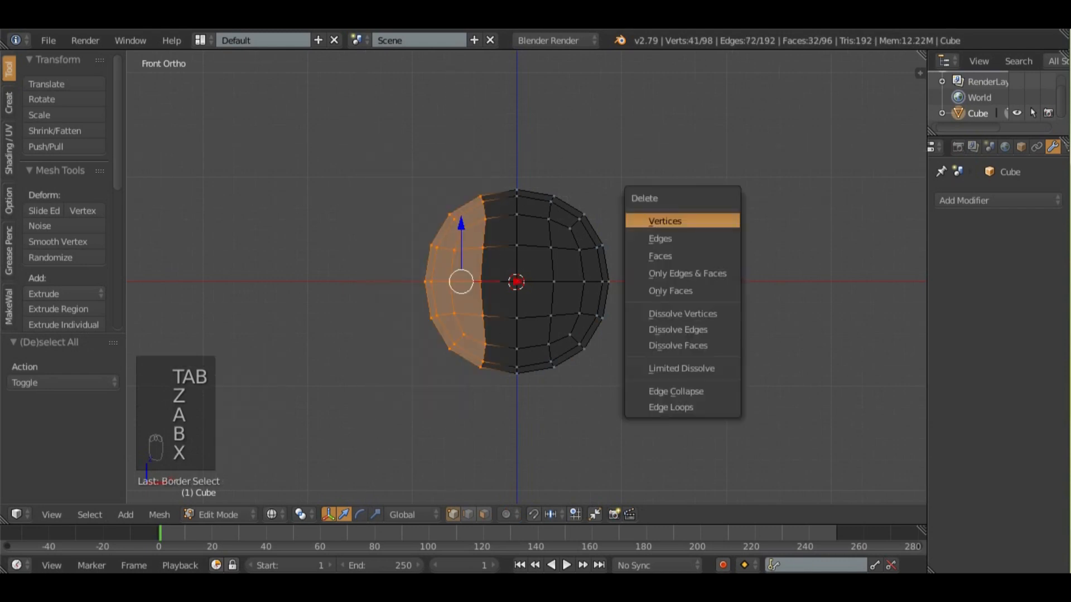
left_click(658, 220)
key("a")
key("Tab")
middle_click_drag(642, 234, 583, 269)
key("z")
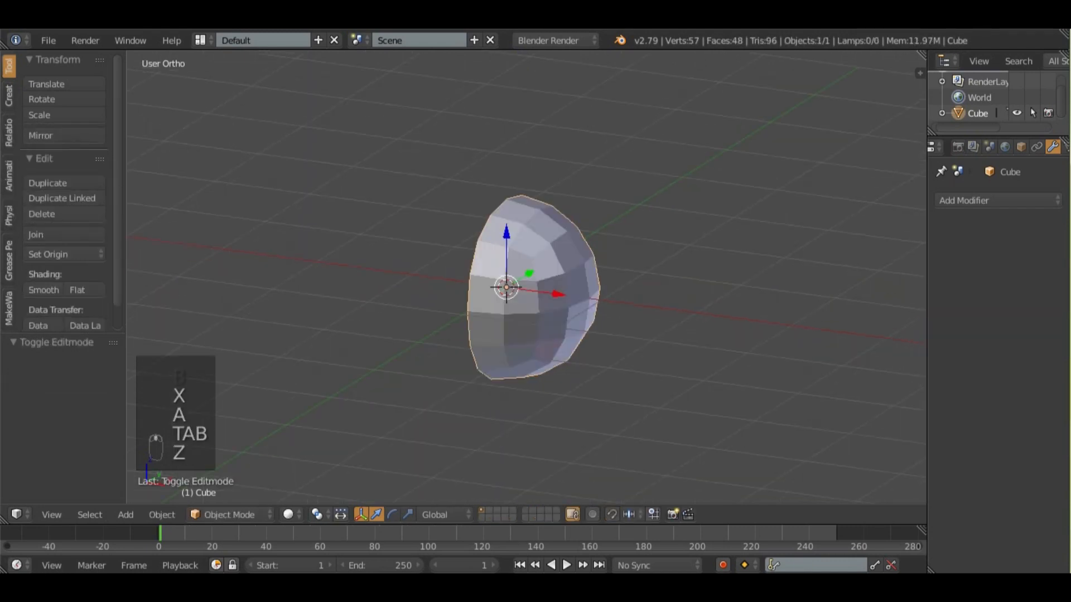
- Add a Mirror modifier to the half sphere to restore the missing side
scroll(583, 269, "down", 4)
key("KP_5")
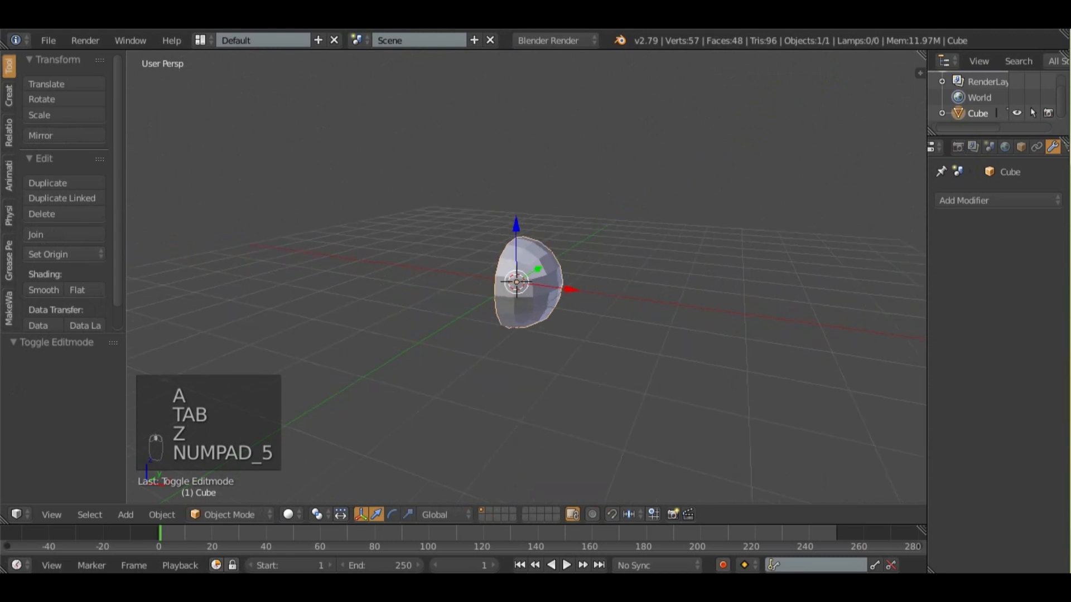
left_click(998, 200)
left_click(742, 359)
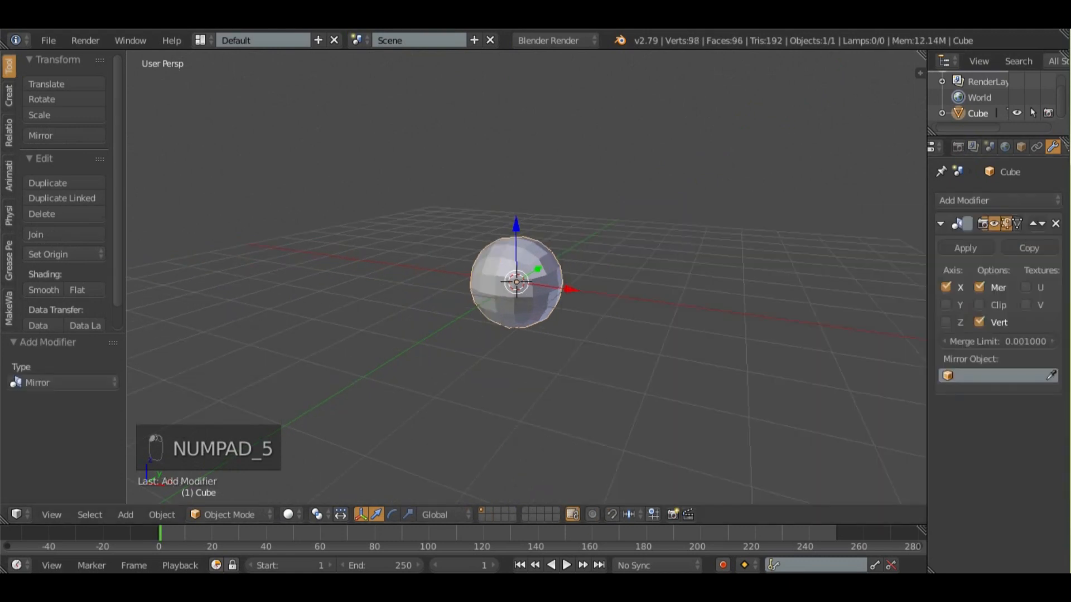
- Select the four front faces just below the equator beside the centre line and inset them by about 0.128
key("KP_1")
scroll(521, 278, "up", 6)
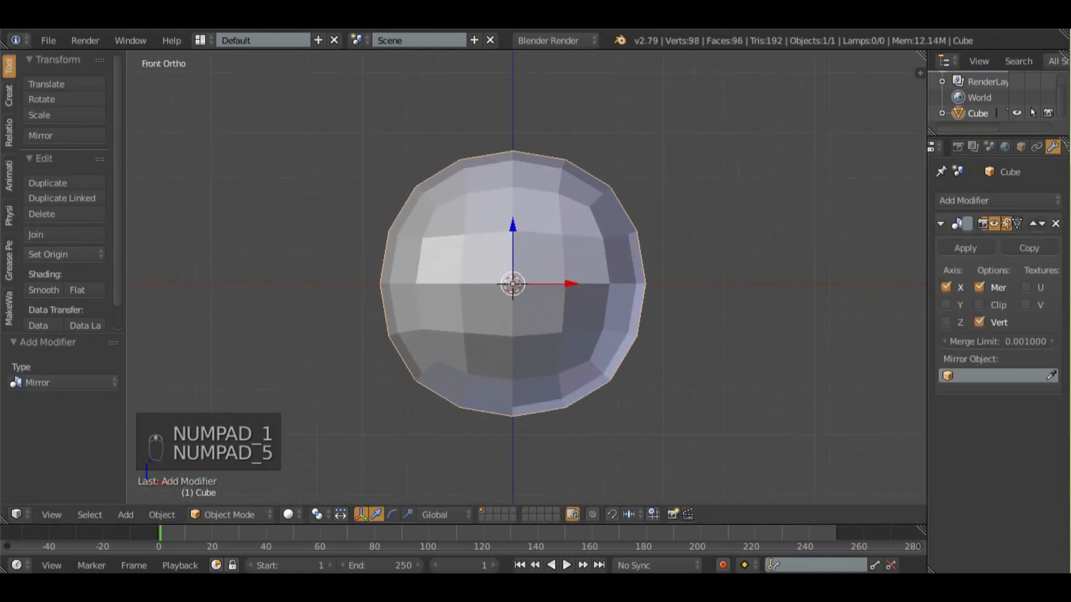
key("Tab")
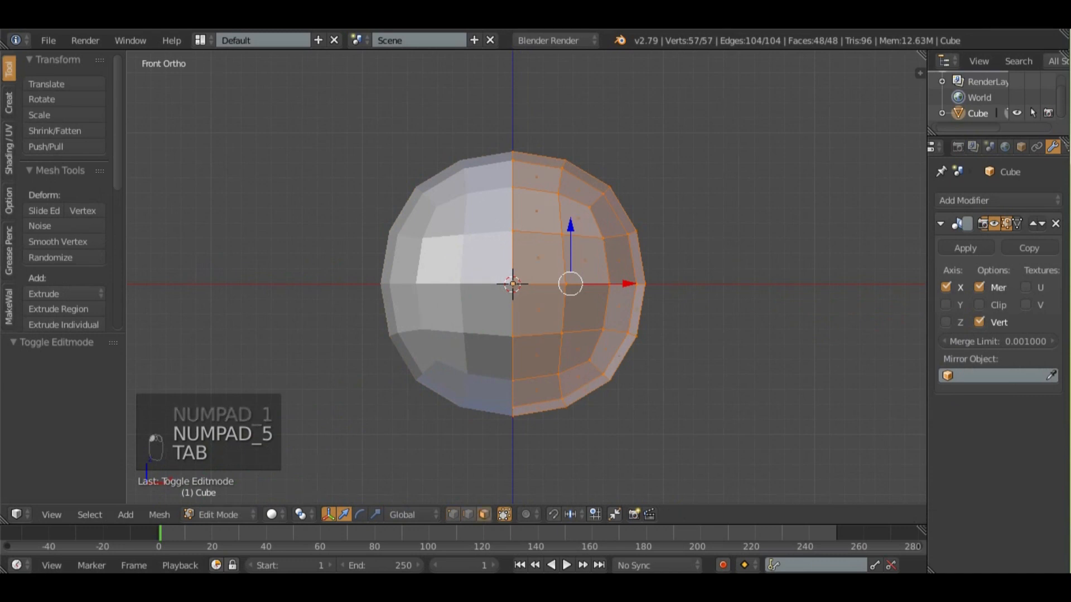
key("a")
key("a")
key("c")
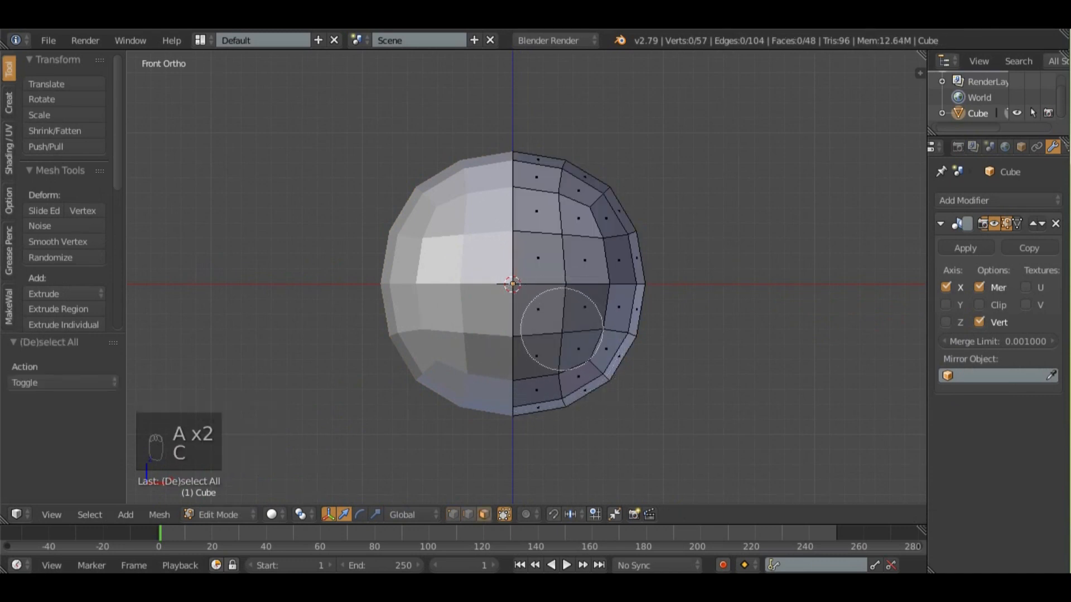
left_click(561, 329)
key("i")
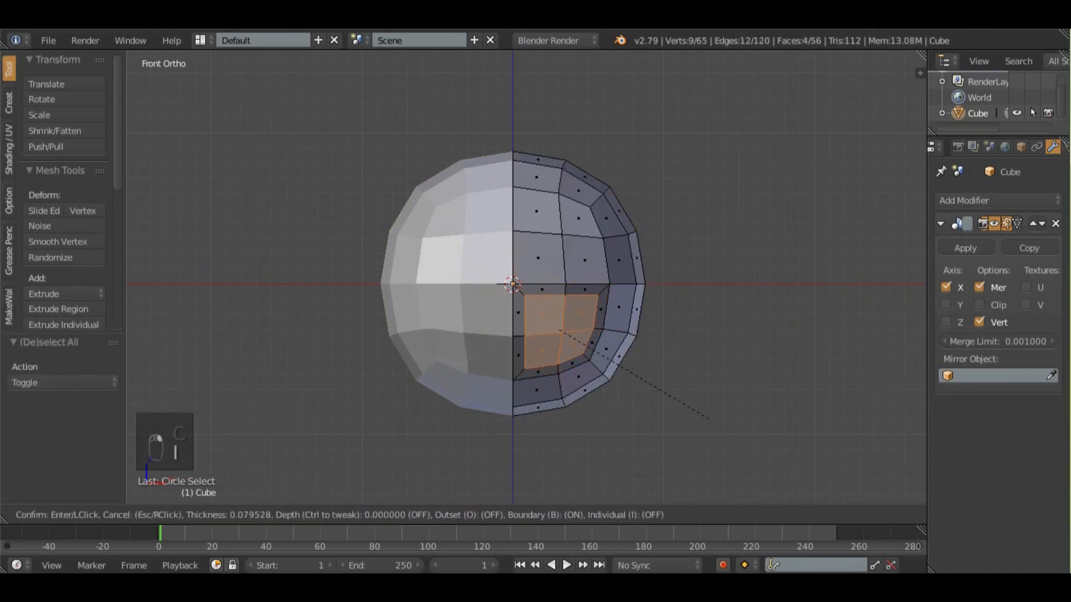
left_click(561, 330)
- Shape the inset faces into a regular circle with LoopTools Circle
key("w")
mouse_move(653, 173)
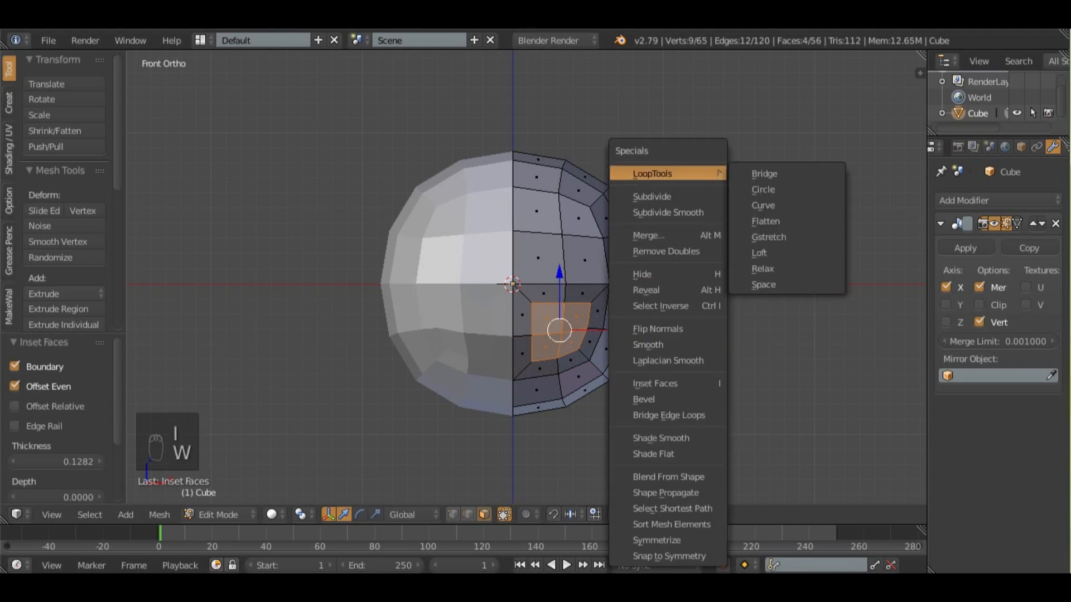
left_click(763, 189)
scroll(763, 189, "up", 1)
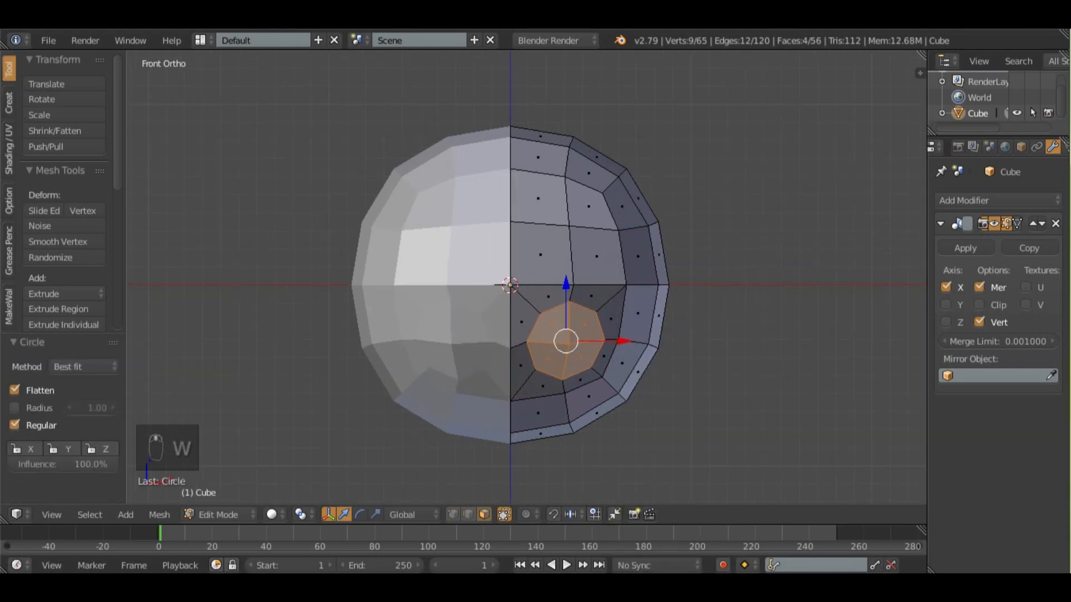
- Flatten the circular eye faces from the side view by scaling them along Y to about 0.419
key("KP_3")
scroll(644, 388, "up", 1)
middle_click_drag(644, 388, 705, 364, "shift")
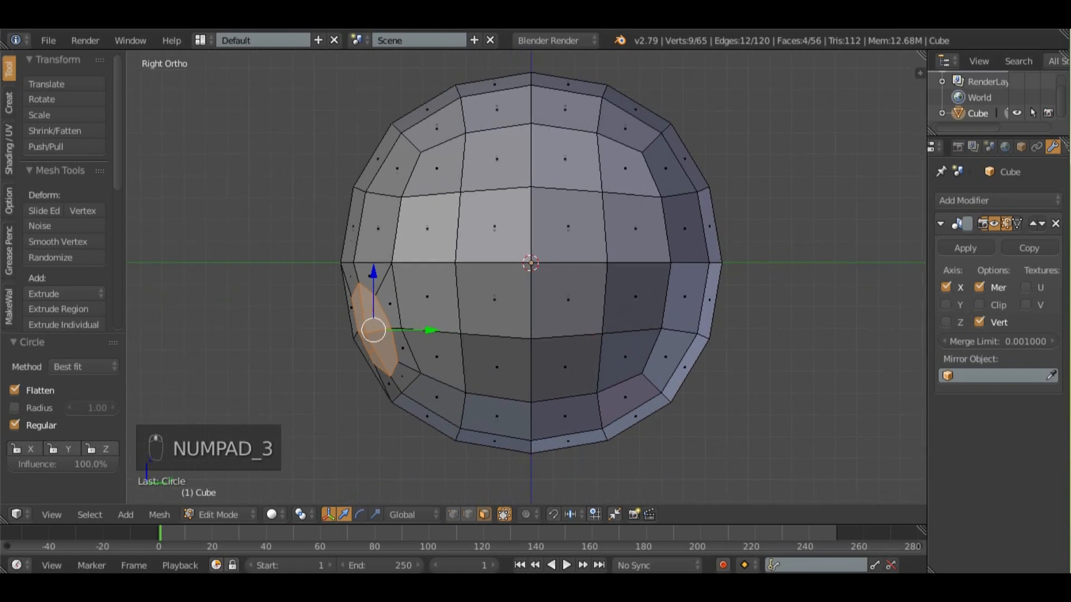
key("s")
key("y")
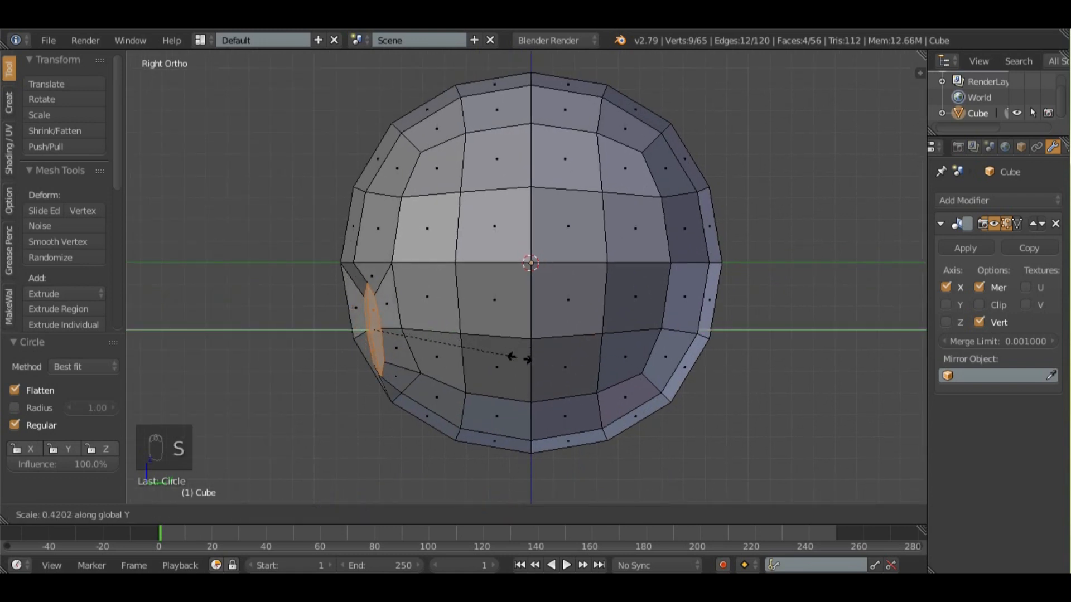
left_click(513, 357)
key("KP_1")
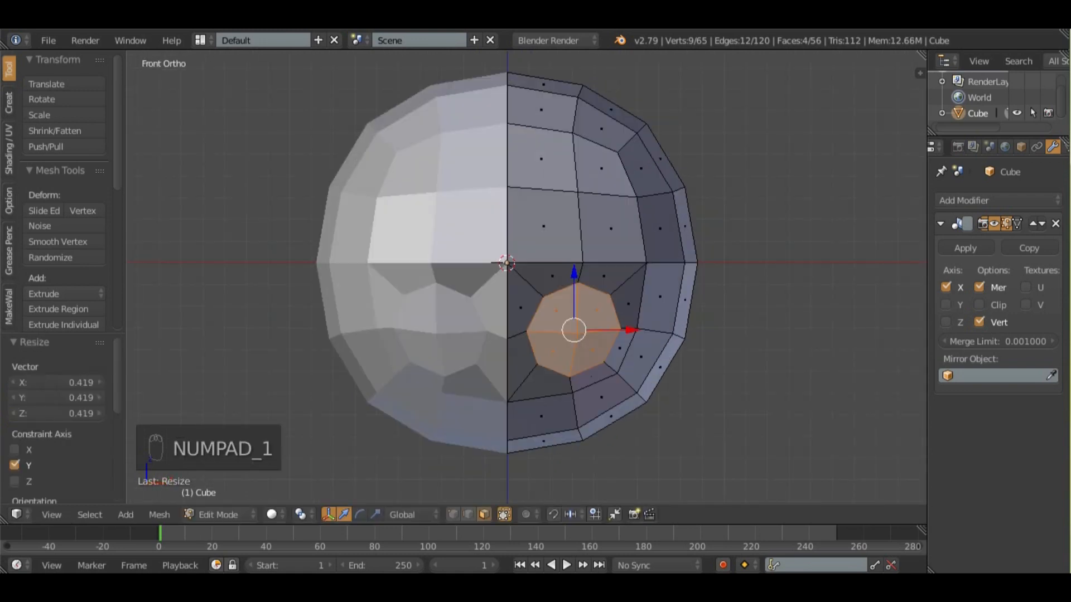
- Extrude the circular eye faces and scale them down to form a rim, and extrude them inward to start the socket
key("s")
right_click(755, 421)
key("e")
key("s")
left_click(731, 410)
middle_click_drag(732, 410, 618, 451)
key("e")
left_click(618, 441)
- Extrude the socket faces again at a scale of about 0.928 and push a further extrusion inward
key("e")
key("s")
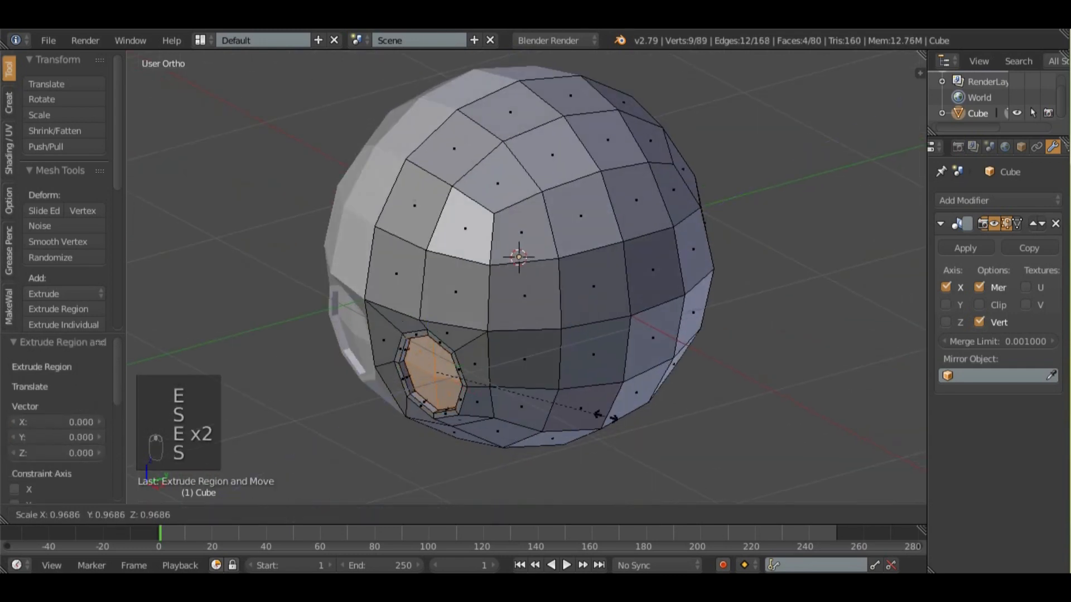
key("s")
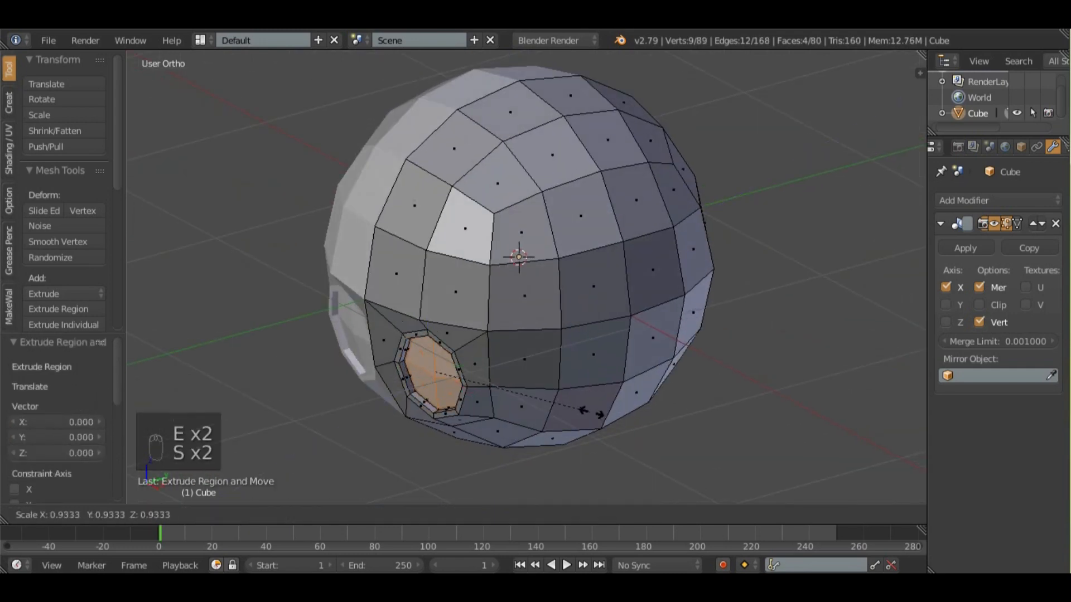
left_click(588, 411)
key("e")
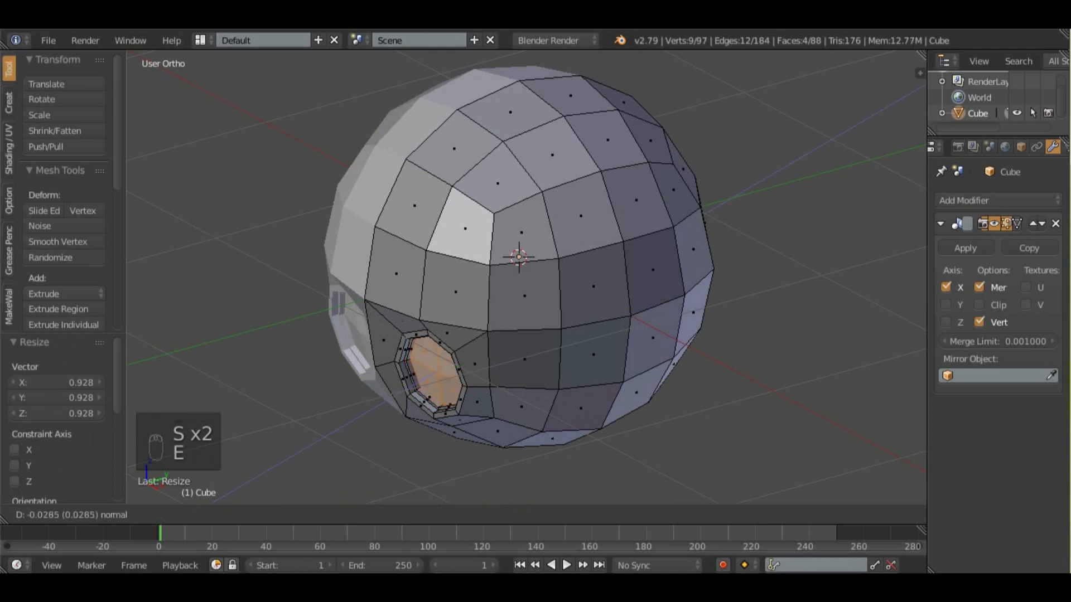
left_click(617, 431)
- Extrude the inner socket faces, shrink them by about 0.877 and 0.898, and extrude them slightly deeper
key("e")
key("s")
left_click(605, 424)
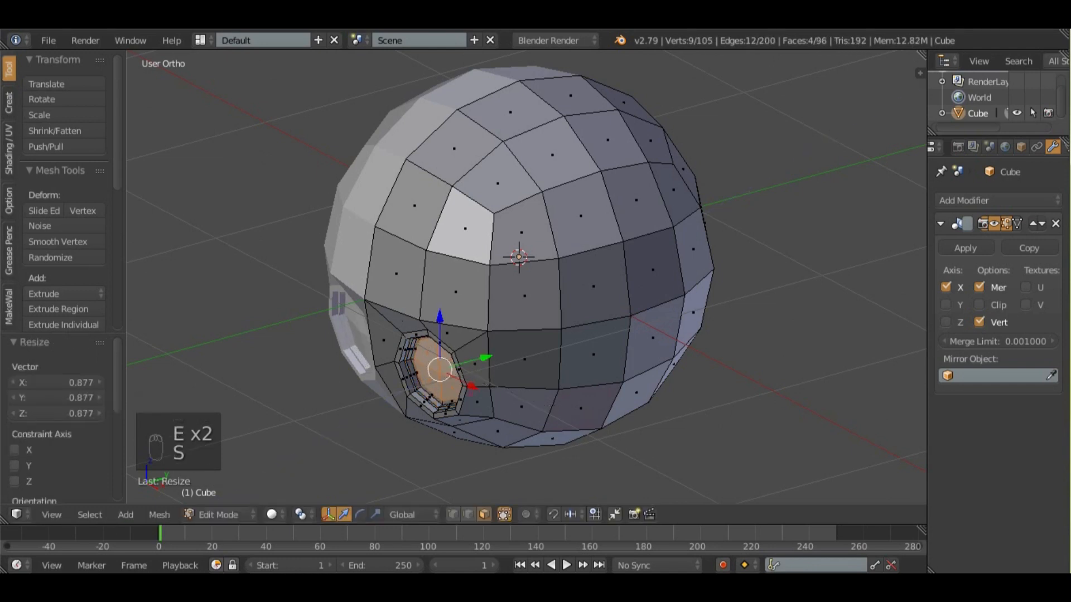
key("s")
left_click(593, 414)
key("e")
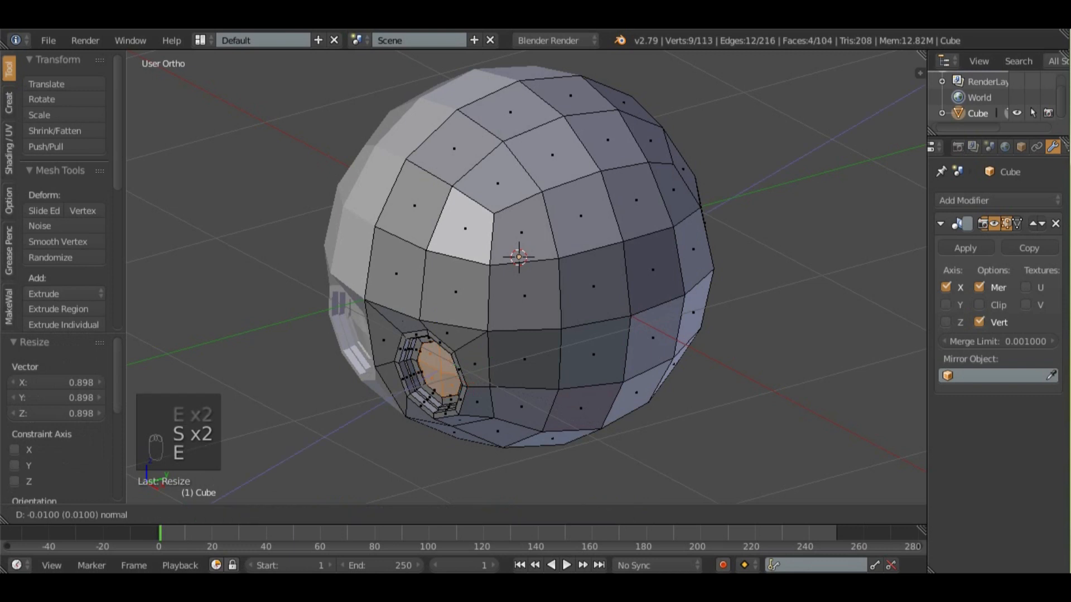
left_click(586, 408)
- Return to Object Mode and apply smooth shading to the skull
key("Tab")
scroll(585, 409, "down", 3)
middle_click_drag(586, 408, 661, 405)
left_click(43, 290)
mouse_move(458, 301)
middle_mouse_down()
mouse_move(535, 318)
mouse_move(482, 326)
middle_mouse_up()
key("a")
right_click(483, 326)
middle_click_drag(541, 356, 533, 282)
- Select the eight faces on the underside of the skull and enable clipping on the Mirror modifier
key("Tab")
key("a")
key("a")
key("a")
key("a")
key("a")
key("c")
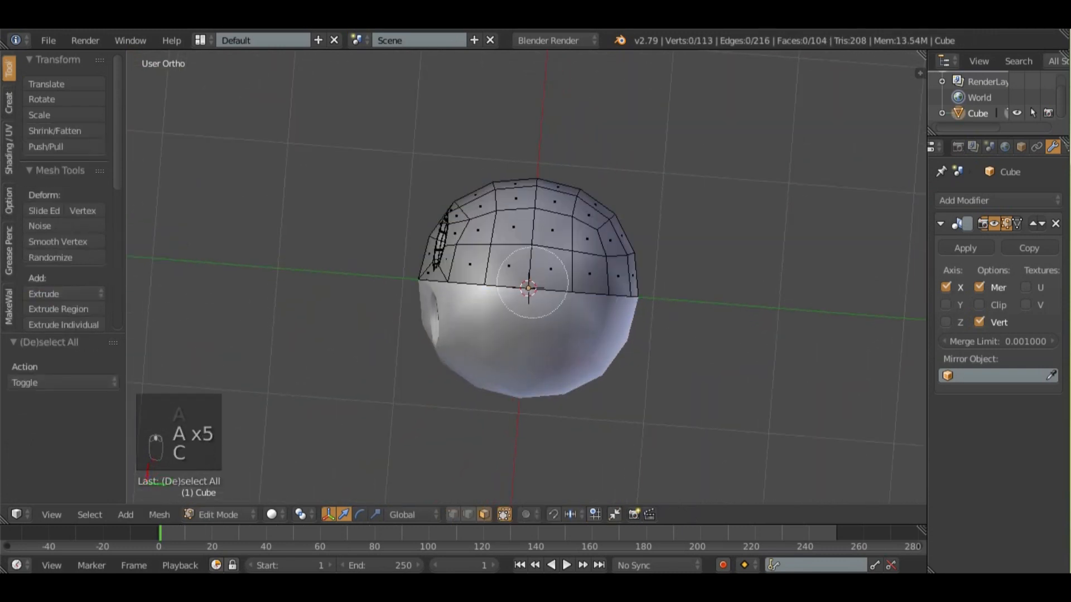
left_click_drag(514, 271, 540, 257)
middle_click_drag(535, 259, 537, 312)
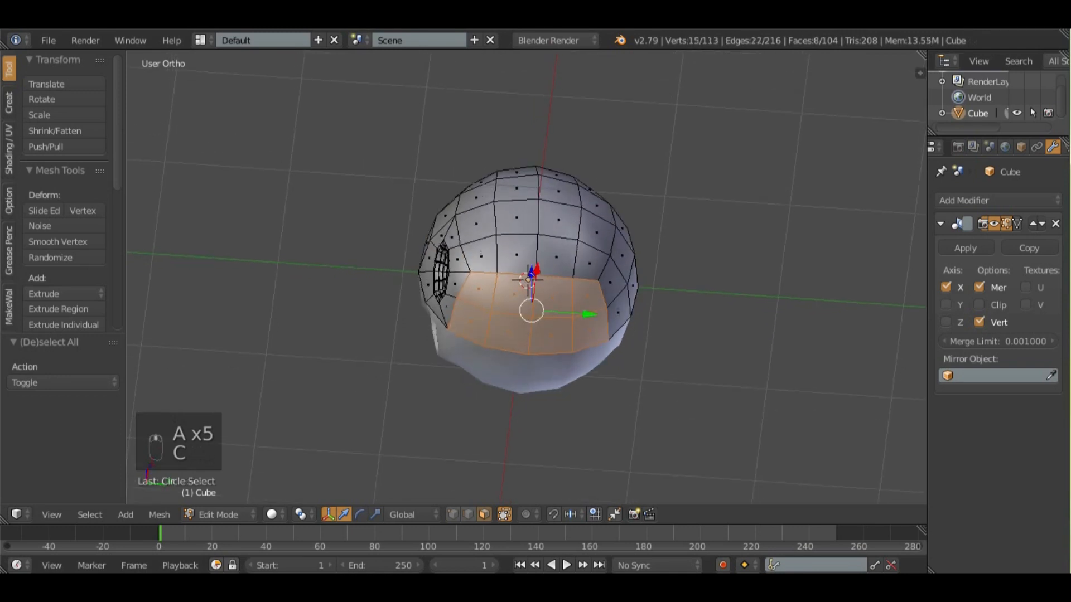
scroll(537, 312, "up", 2)
left_click(979, 305)
- Duplicate the selected underside faces in place and move the copy up about 0.058 along Z
middle_click_drag(502, 278, 542, 290)
key("shift+d")
right_click(542, 290)
key("g")
key("z")
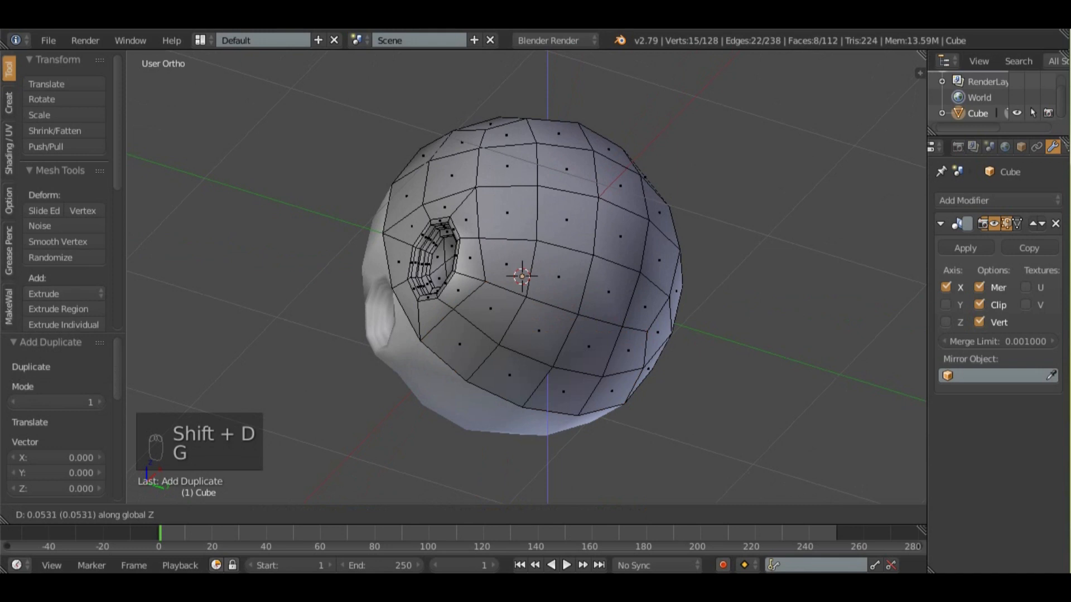
left_click(542, 286)
- Extrude the duplicated faces downward about 0.13 along the global Z axis to give the jaw piece thickness
key("e")
key("z")
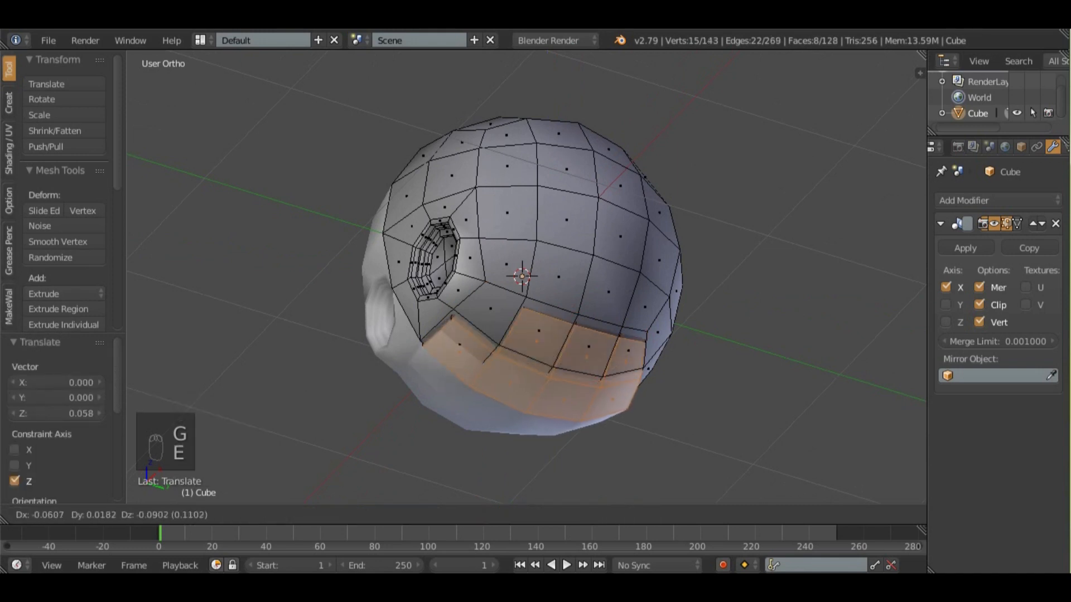
key("z")
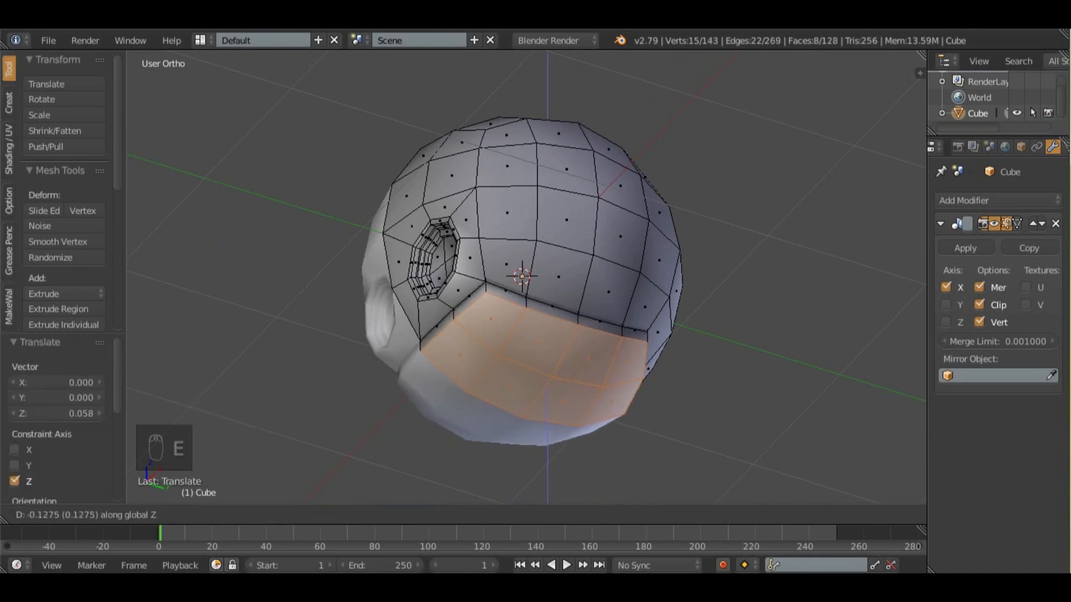
left_click(542, 301)
- Add two centred loop cuts across the front half of the jaw piece under the skull
key("a")
middle_click_drag(502, 318, 471, 327)
key("ctrl+r")
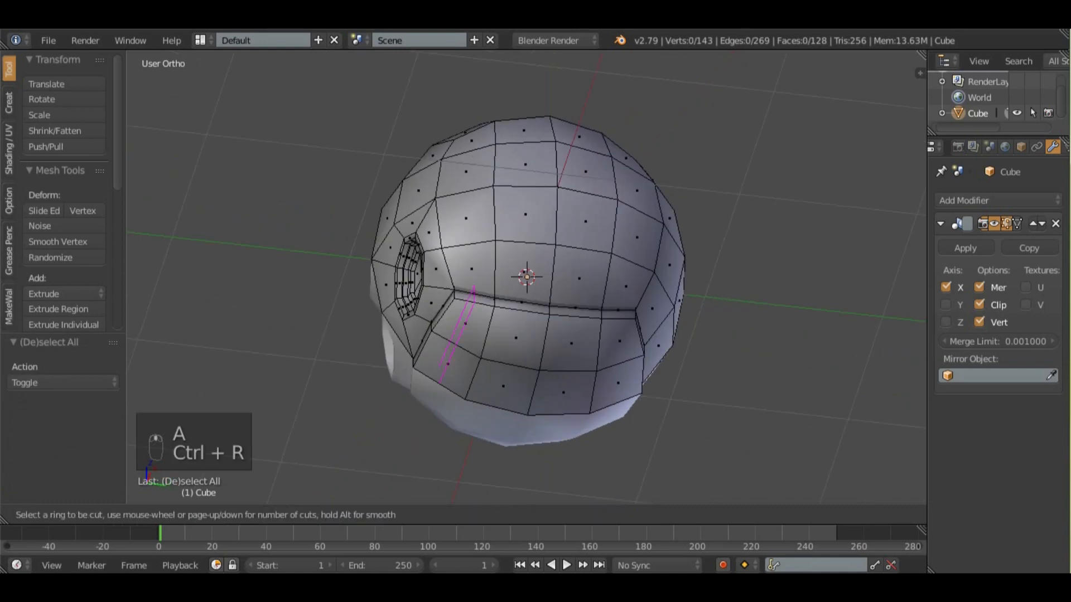
left_click(460, 330)
right_click(460, 330)
key("ctrl+r")
left_click(512, 339)
right_click(512, 339)
key("ctrl+r")
left_click(571, 334)
right_click(571, 334)
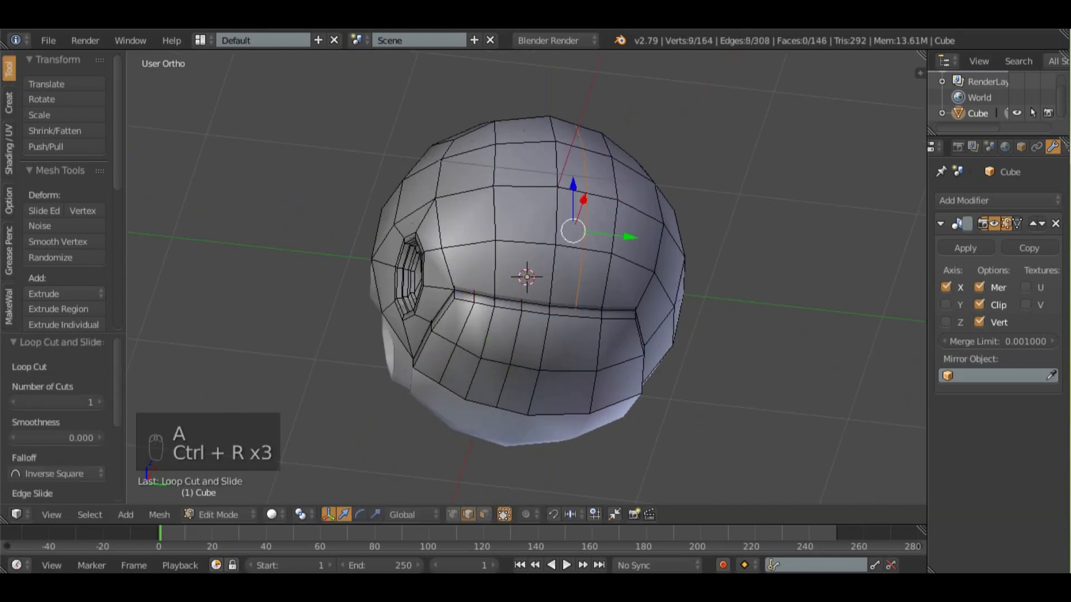
key("ctrl+z")
- Add two centred loop cuts across the rear half of the jaw piece
key("ctrl+r")
left_click(569, 346)
right_click(568, 346)
key("ctrl+r")
left_click(618, 345)
right_click(618, 346)
- Select the four new edge loops on the jaw piece and bevel them by about 0.038 with one segment
right_click(572, 344, "alt+shift")
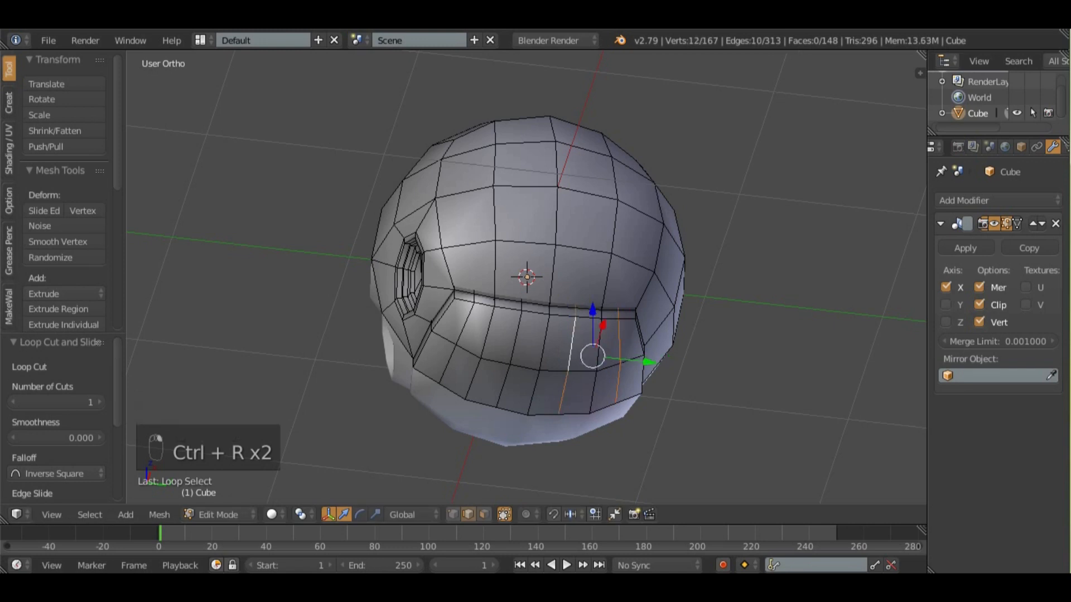
middle_click_drag(467, 323, 454, 307, "shift")
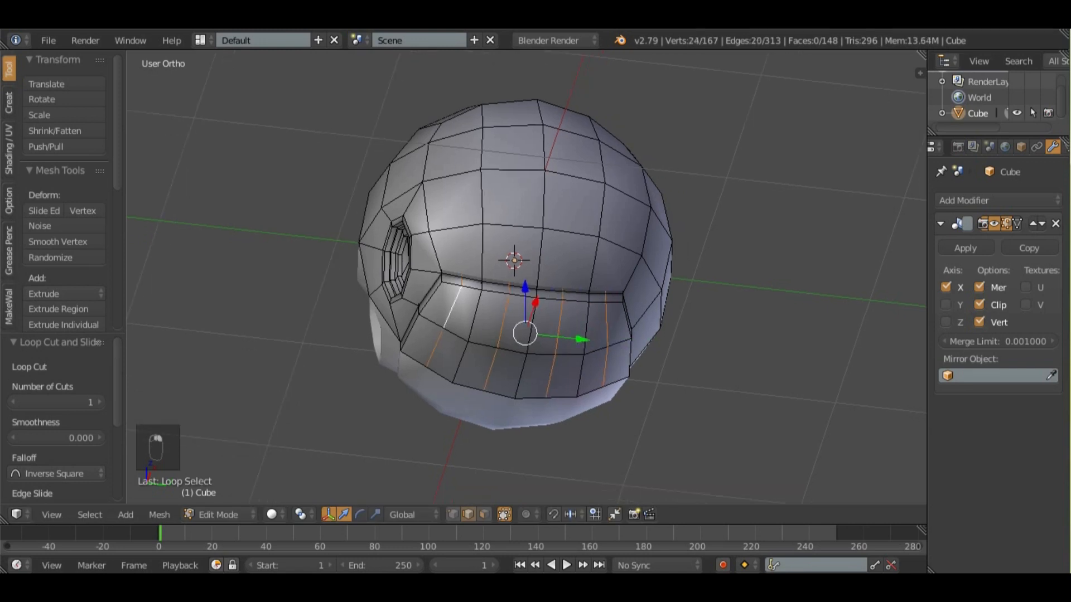
key("ctrl+b")
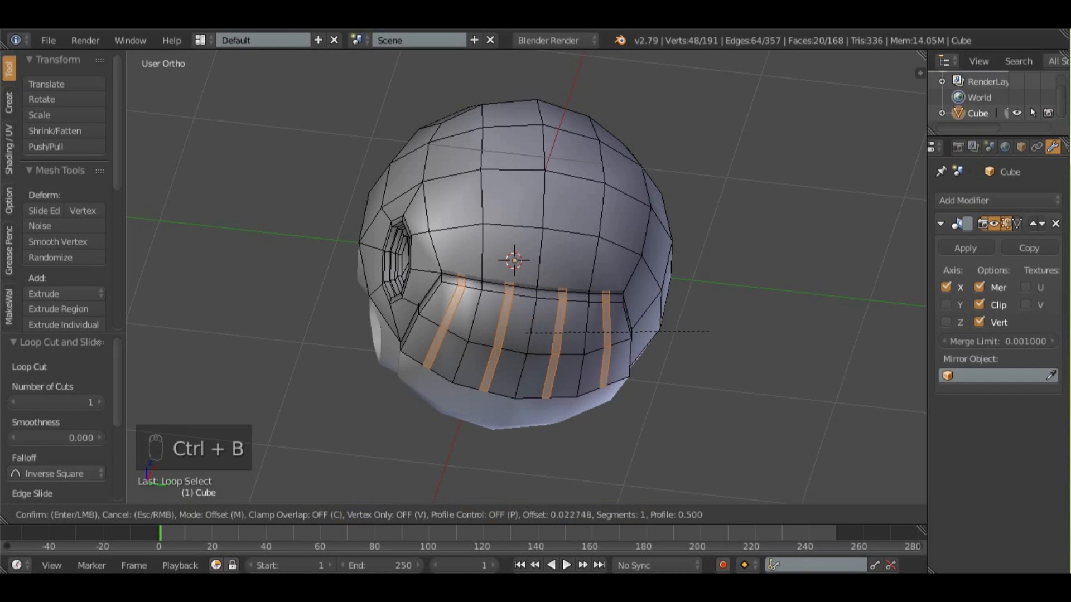
left_click(731, 332)
middle_click_drag(732, 332, 720, 313)
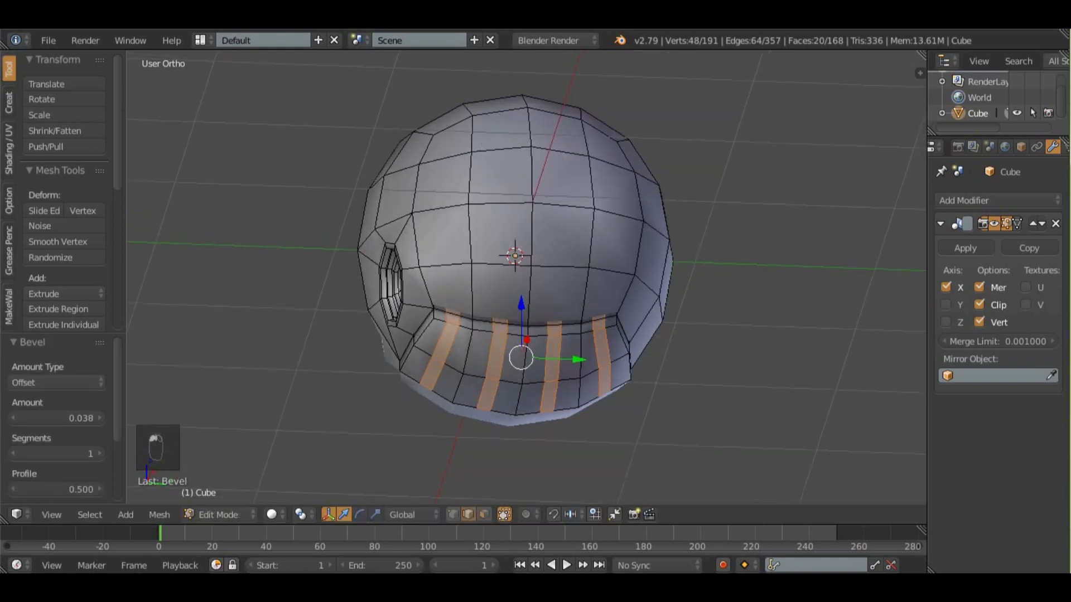
- Extrude the four bevelled strips on the jaw piece upward about 0.05 along the global Z axis to form gaps between the teeth
key("e")
key("g")
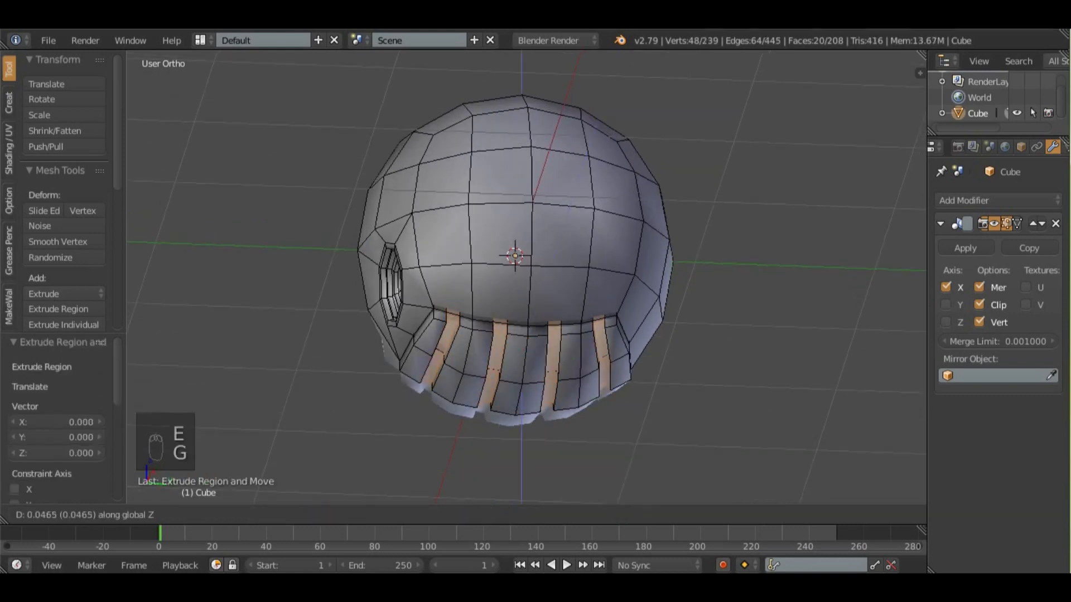
left_click(613, 334)
key("Tab")
middle_click_drag(613, 334, 770, 321)
key("a")
key("a")
scroll(526, 278, "down", 2)
middle_click_drag(691, 302, 837, 279)
- In side view, pull the skull's rearmost vertex about 0.353 in Y and 0.05 in Z with proportional editing at size 1.33
key("KP_3")
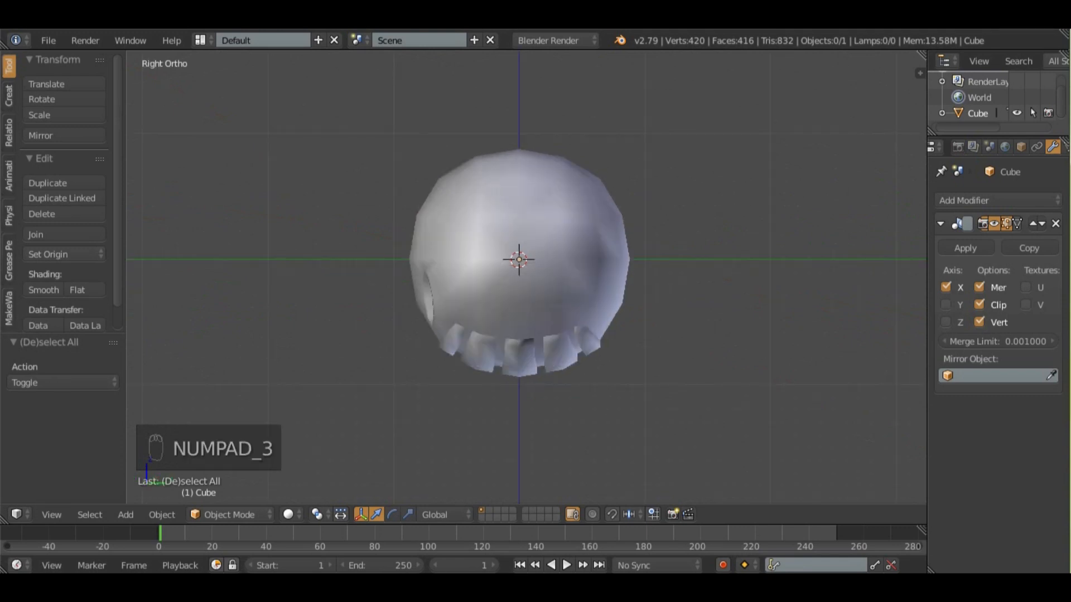
key("Tab")
middle_click_drag(519, 260, 454, 301, "shift")
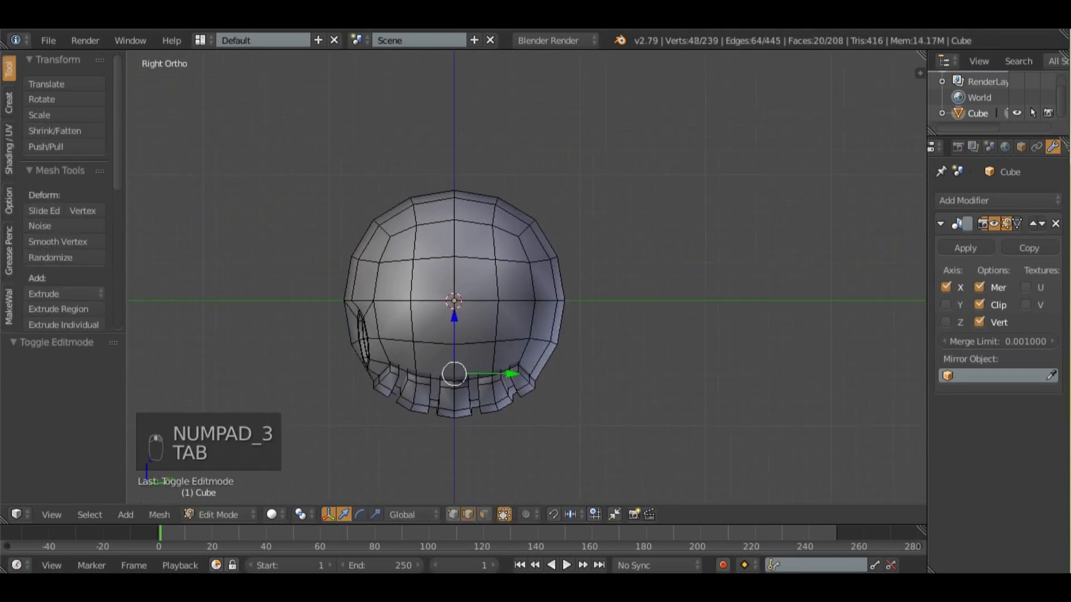
key("o")
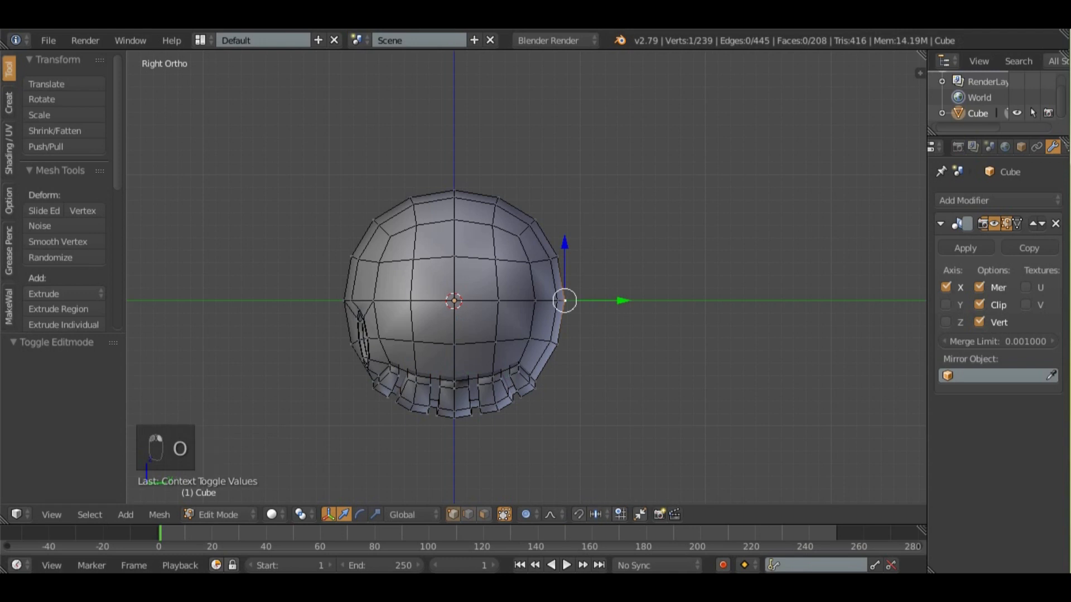
key("g")
scroll(608, 296, "down", 4)
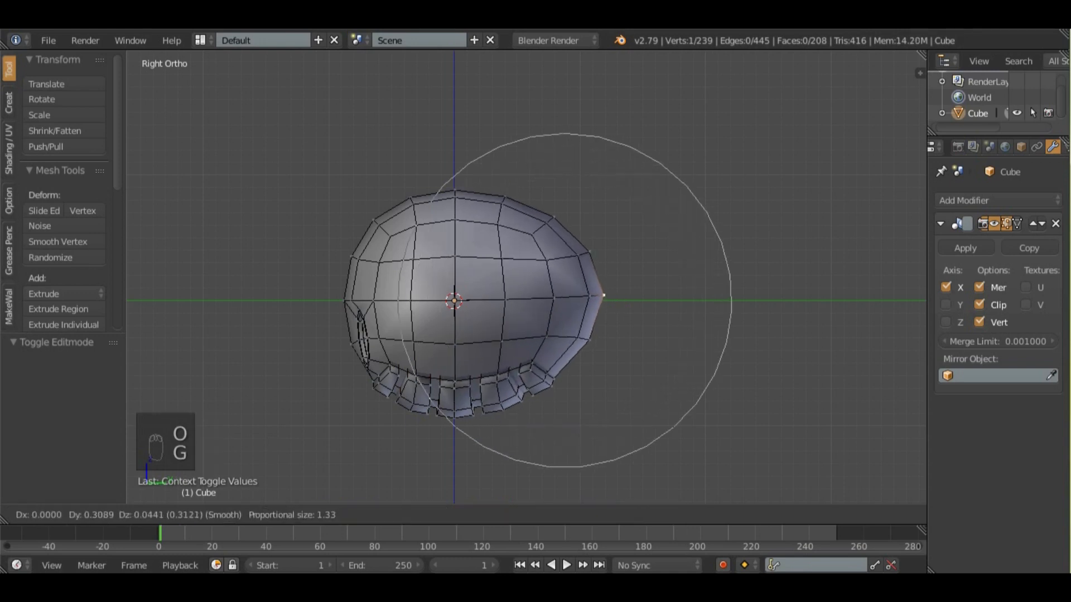
left_click(609, 294)
- With proportional editing, move the upper rear vertex about 0.195 in Y and 0.069 in Z, and the lower rear vertex slightly back and down
right_click(558, 216)
key("g")
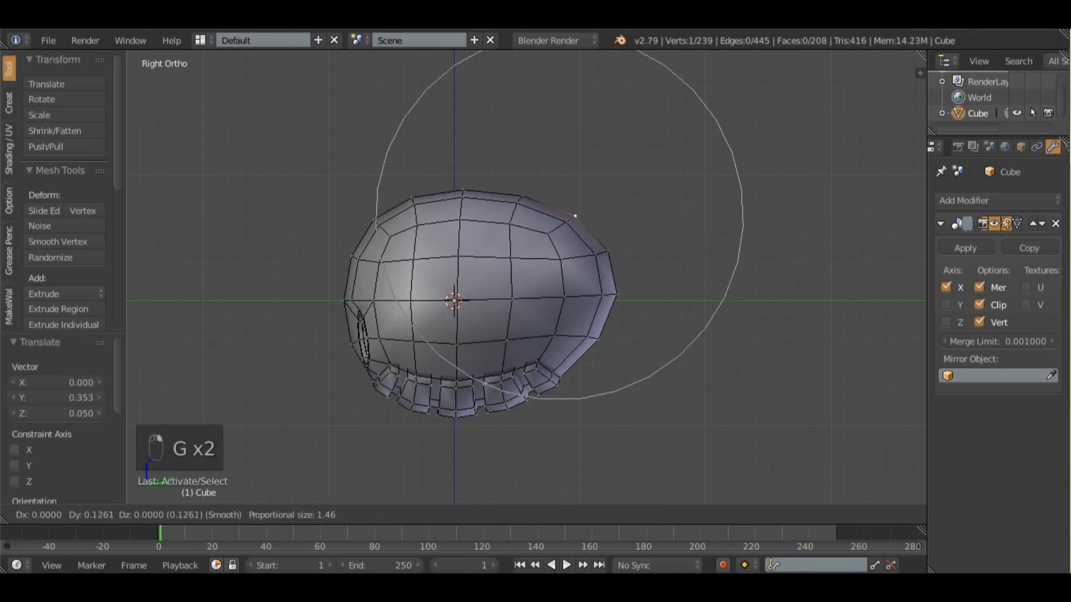
left_click(584, 208)
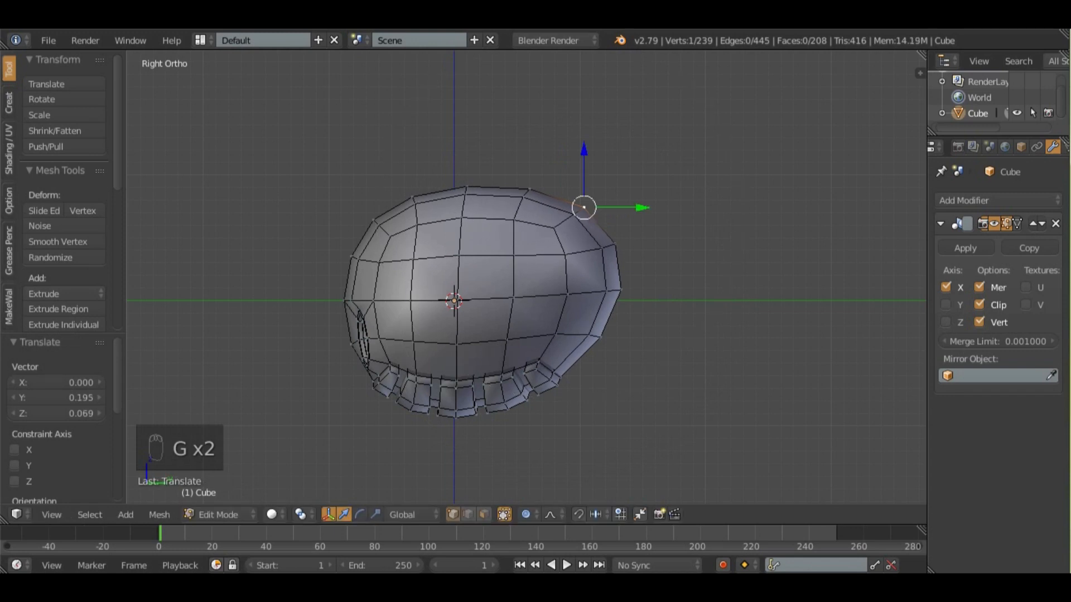
key("g")
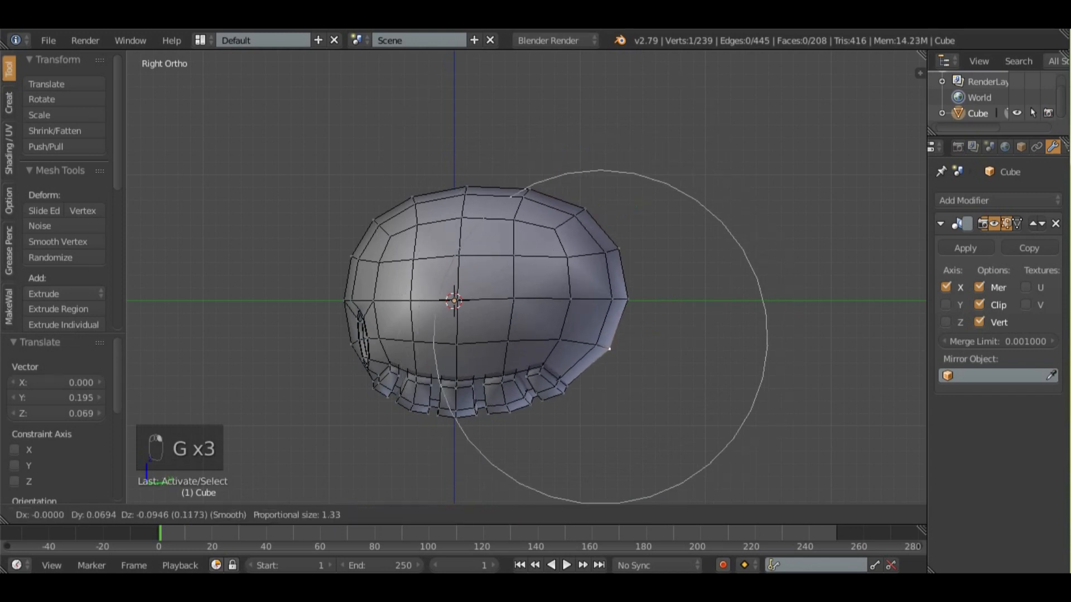
left_click(609, 350)
key("Tab")
middle_click_drag(609, 350, 657, 335)
key("KP_3")
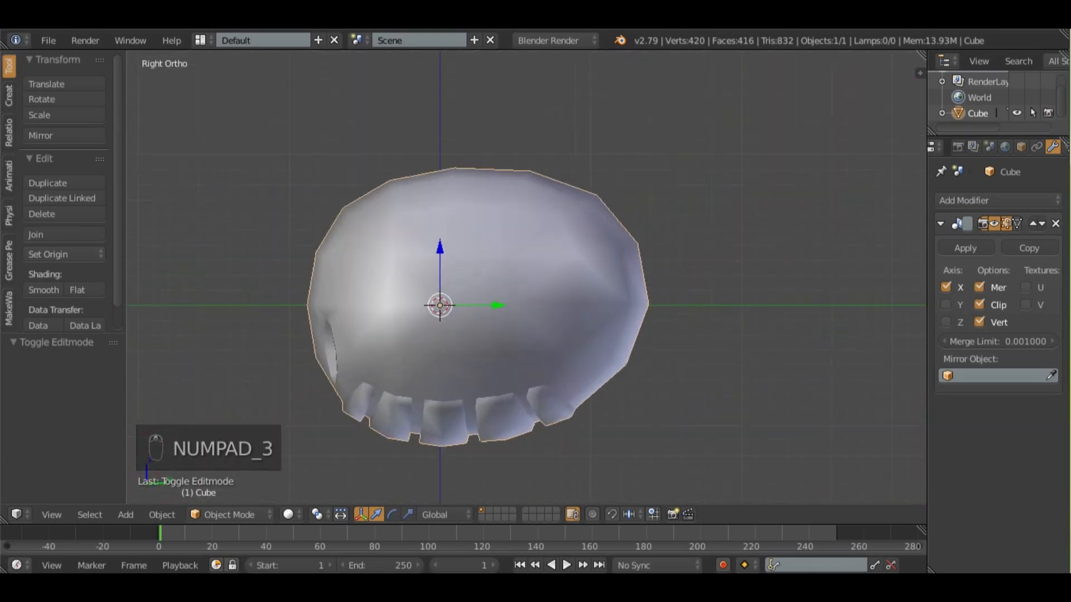
- Snap the 3D cursor to the centre and switch to the empty second layer in front view
key("KP_1")
key("shift+s")
left_click(566, 372)
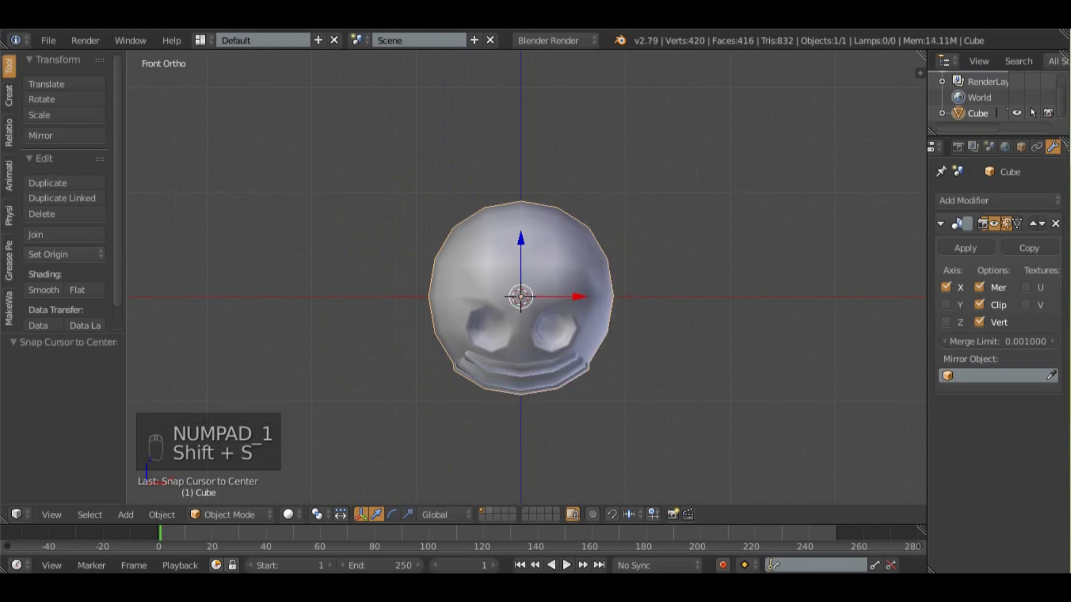
left_click(490, 511)
key("shift+s")
left_click(511, 363)
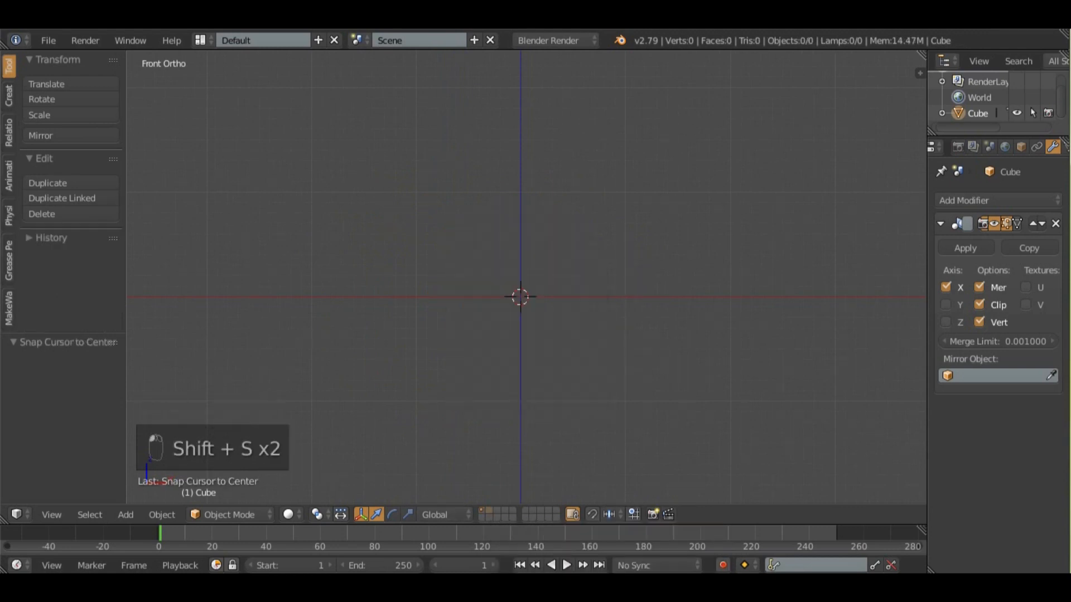
- Add a cylinder mesh with 4 vertices at the 3D cursor
key("shift+a")
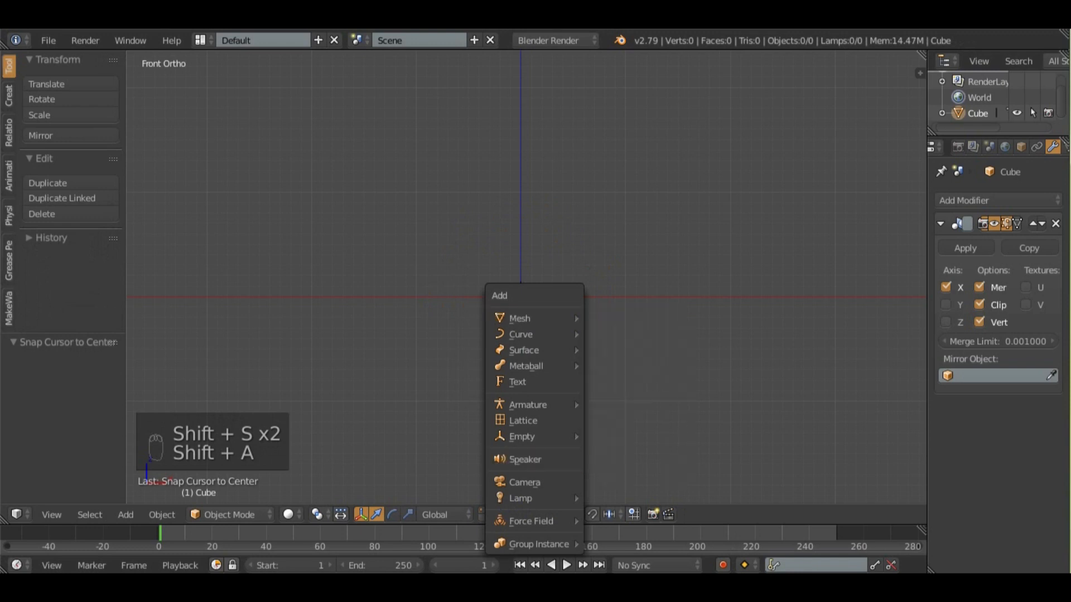
mouse_move(527, 318)
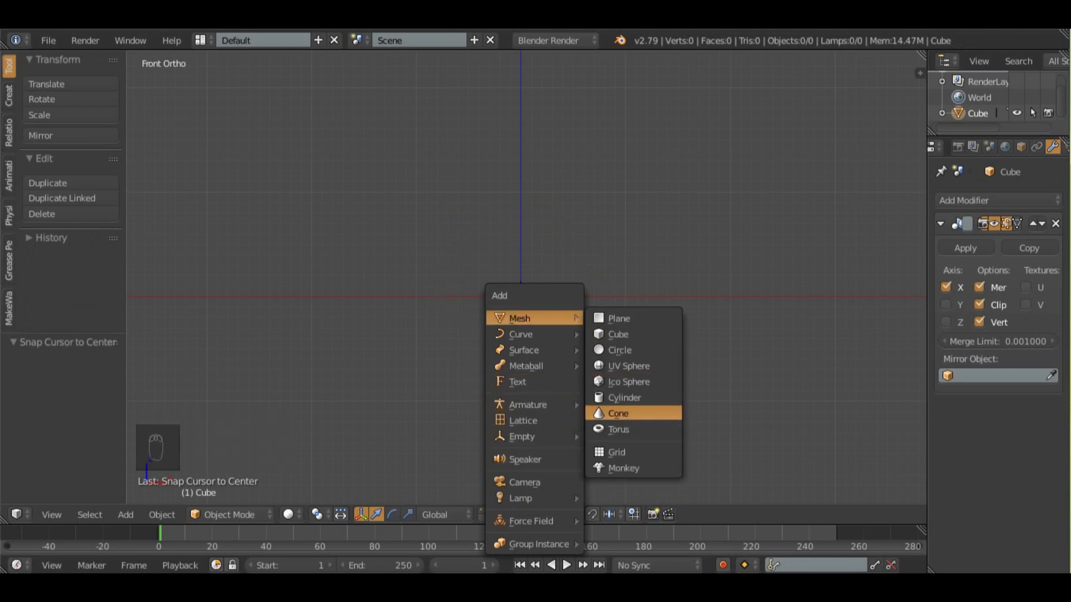
left_click(623, 397)
left_click_drag(55, 382, 21, 382)
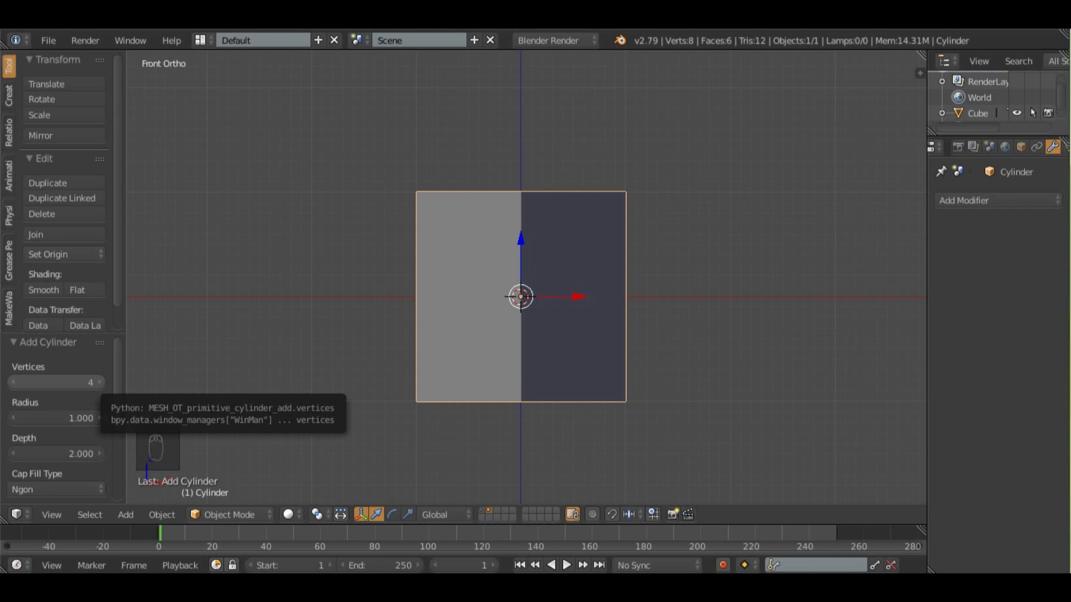
- Scale the cylinder's mesh to 0.274 in X and Y only, turn off proportional editing, and narrow the mesh slightly more
key("Tab")
key("s")
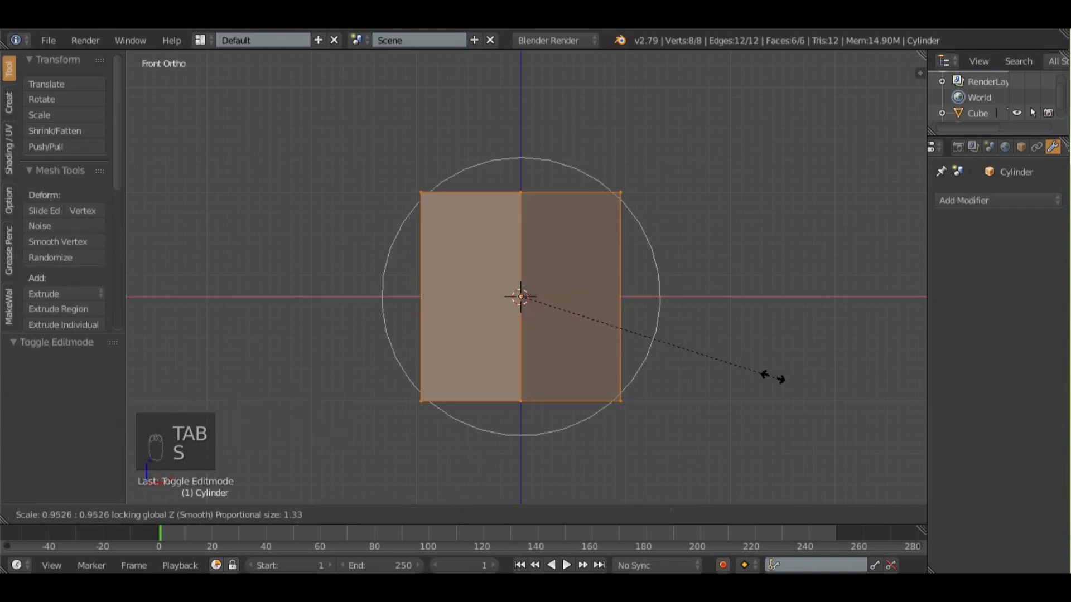
left_click(585, 338)
key("o")
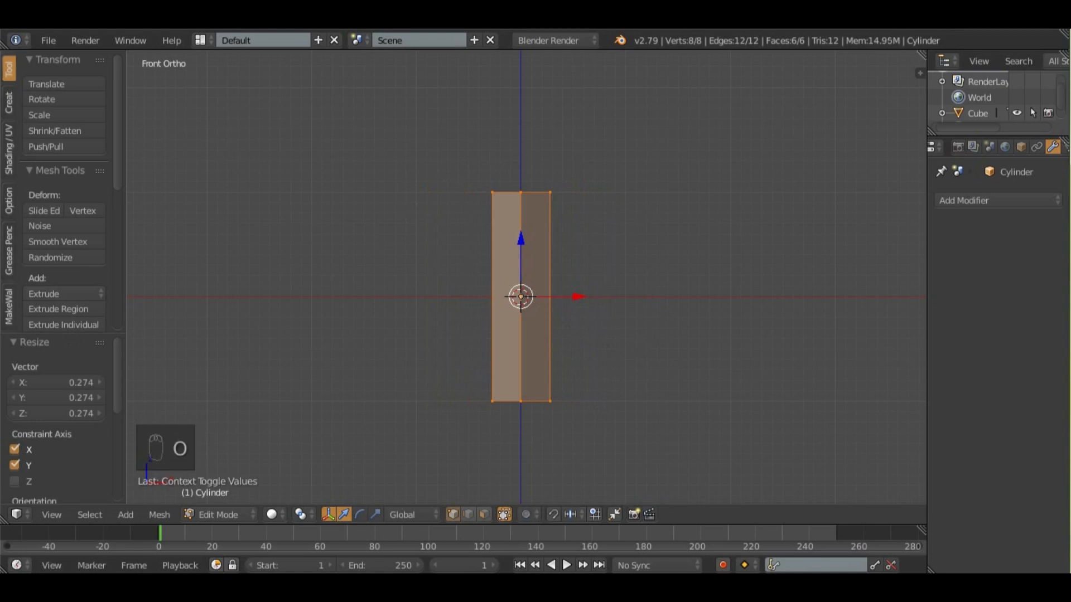
key("s")
left_click(669, 306)
key("a")
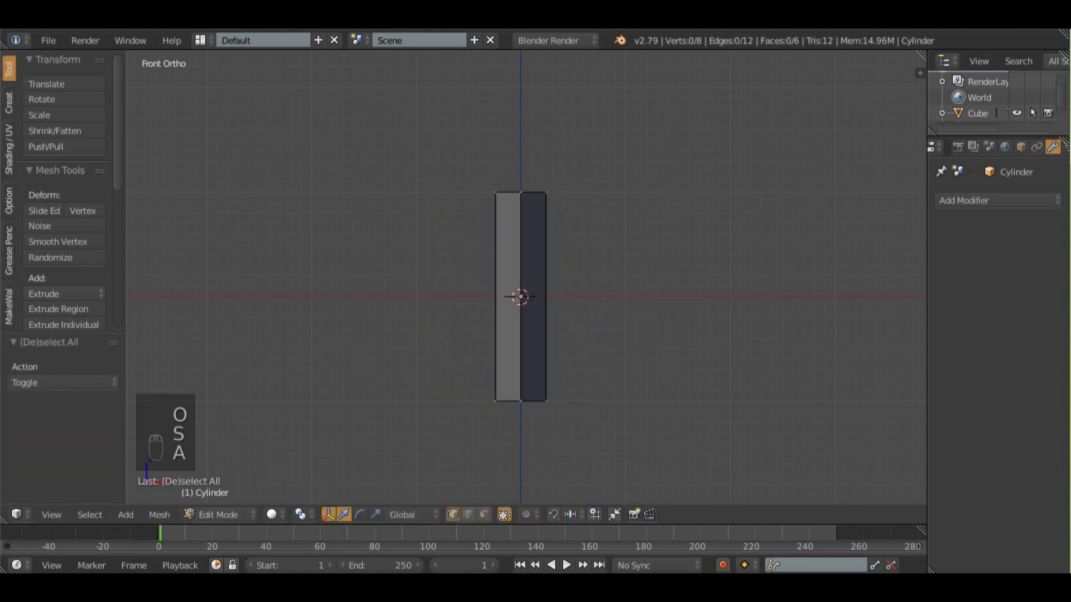
- Add two centred loop cuts across the cylinder and shift the lower loop about 0.098 along X
key("ctrl+r")
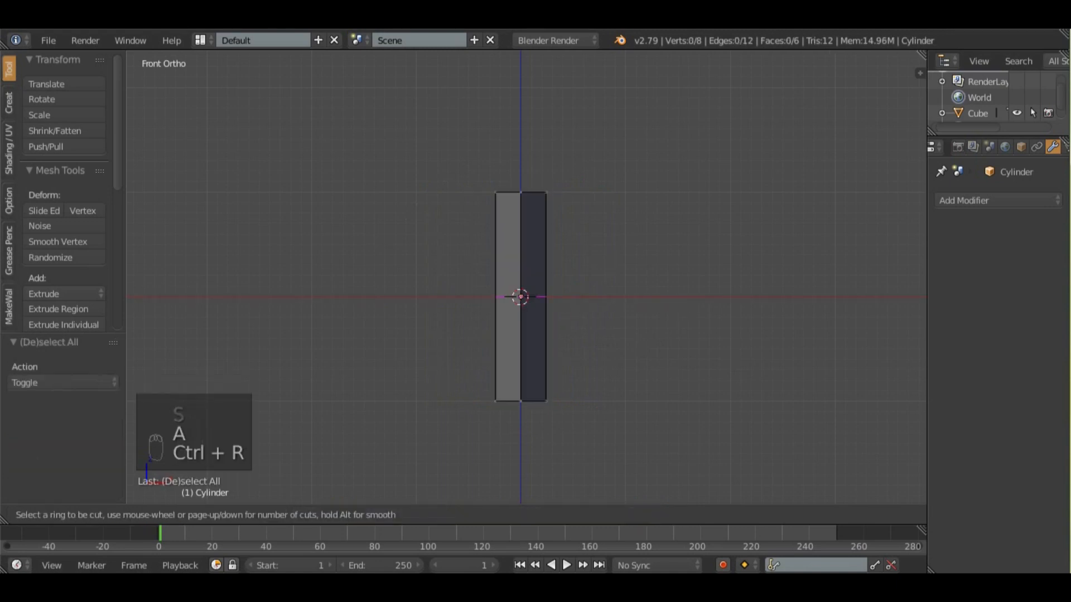
left_click(534, 313)
right_click(533, 321)
key("a")
left_click_drag(579, 332, 589, 332)
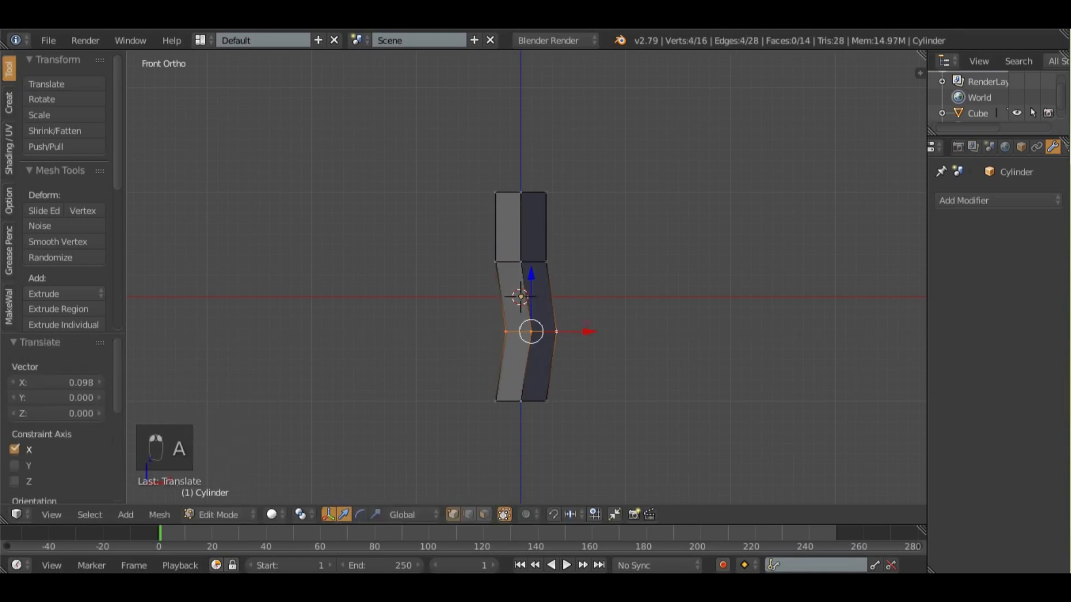
key("a")
right_click(534, 401, "alt")
key("r")
right_click(614, 361)
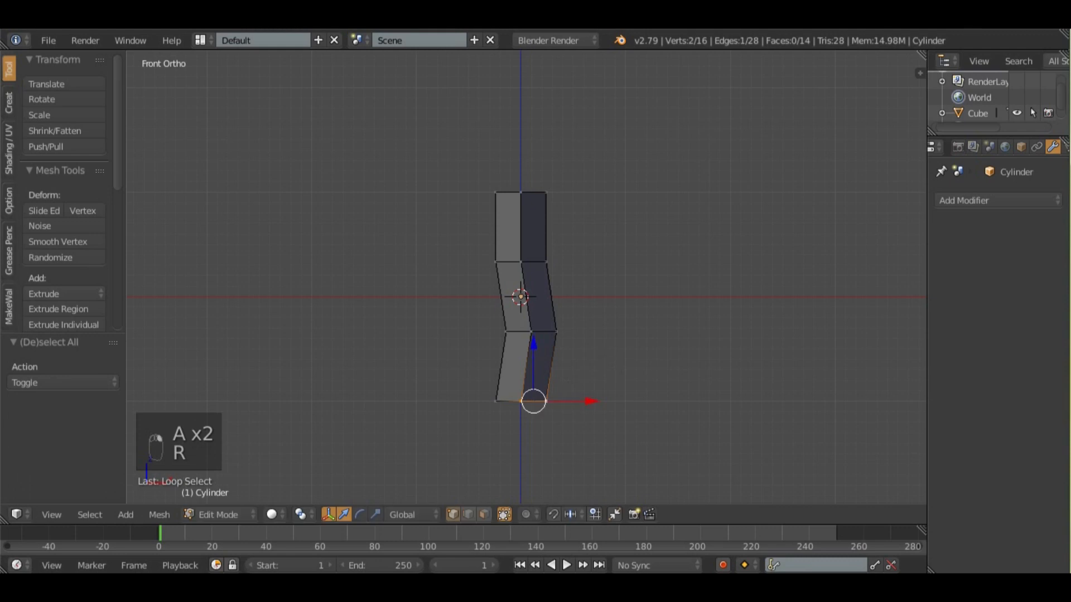
- In wireframe display, select the four vertices of the cylinder's bottom end, tilt them clockwise and scale them slightly
key("z")
key("c")
left_click(503, 419)
right_click(503, 418)
key("r")
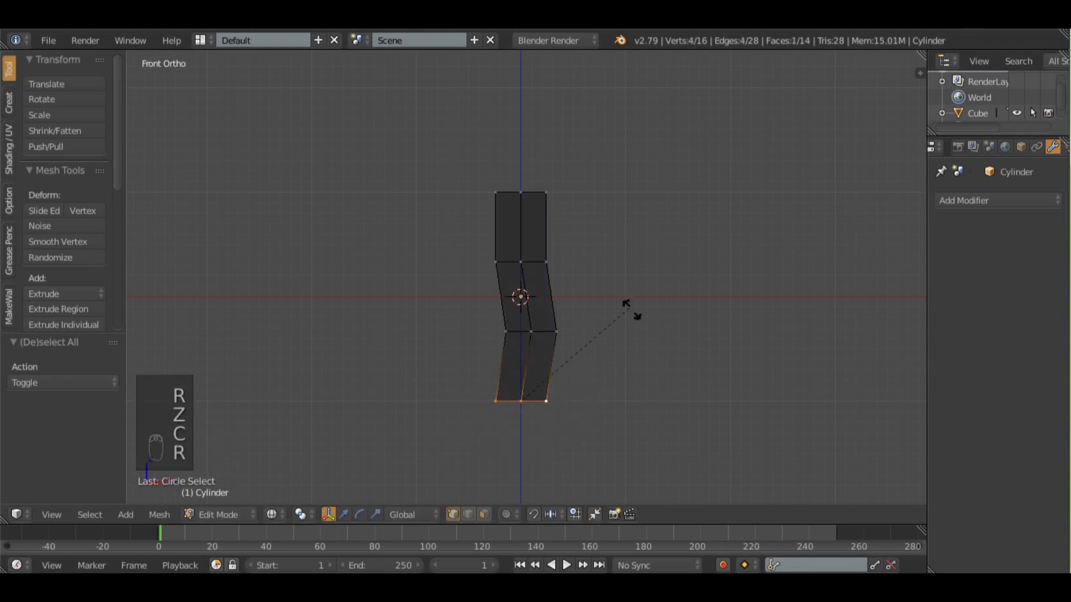
left_click(625, 378)
key("s")
left_click(622, 379)
key("a")
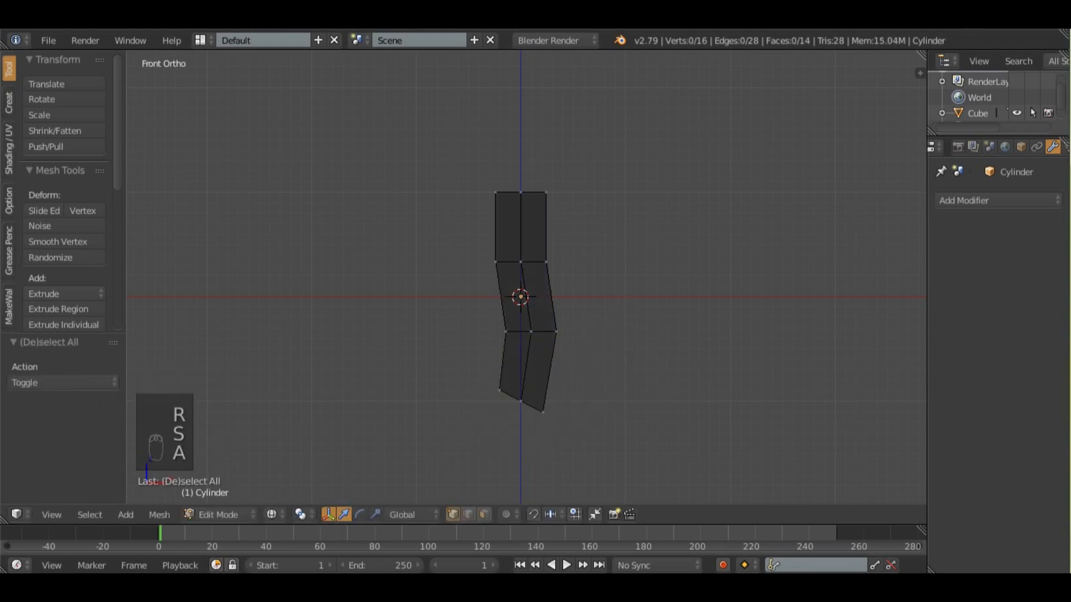
- Select the cylinder's upper edge loop, rotate it about 12.1° and enlarge it
right_click(534, 262, "alt")
middle_click_drag(533, 261, 531, 283, "shift")
key("r")
left_click(644, 331)
key("s")
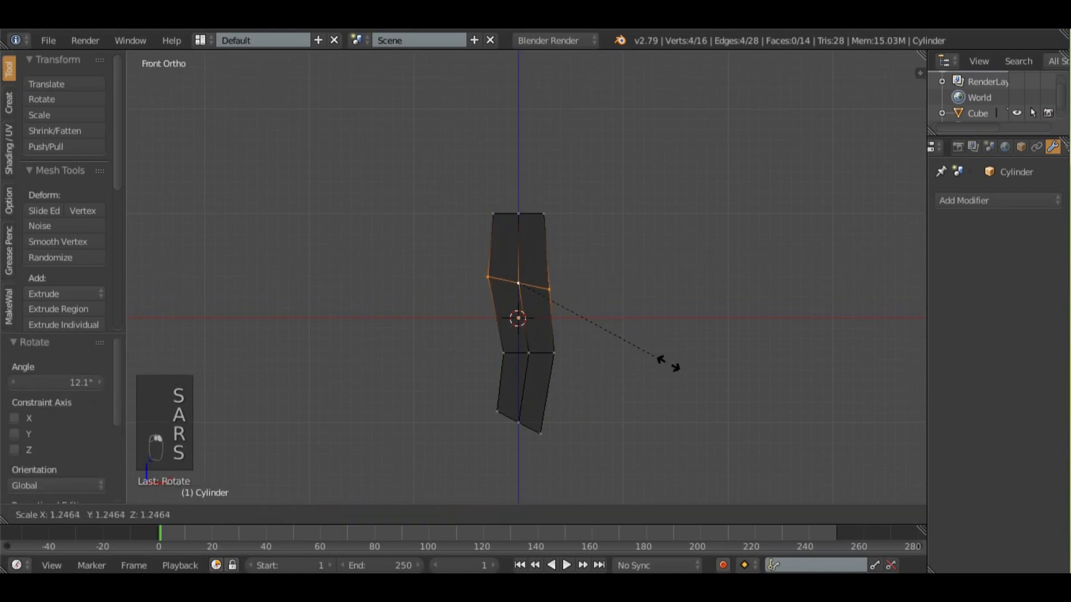
left_click(700, 379)
key("a")
key("r")
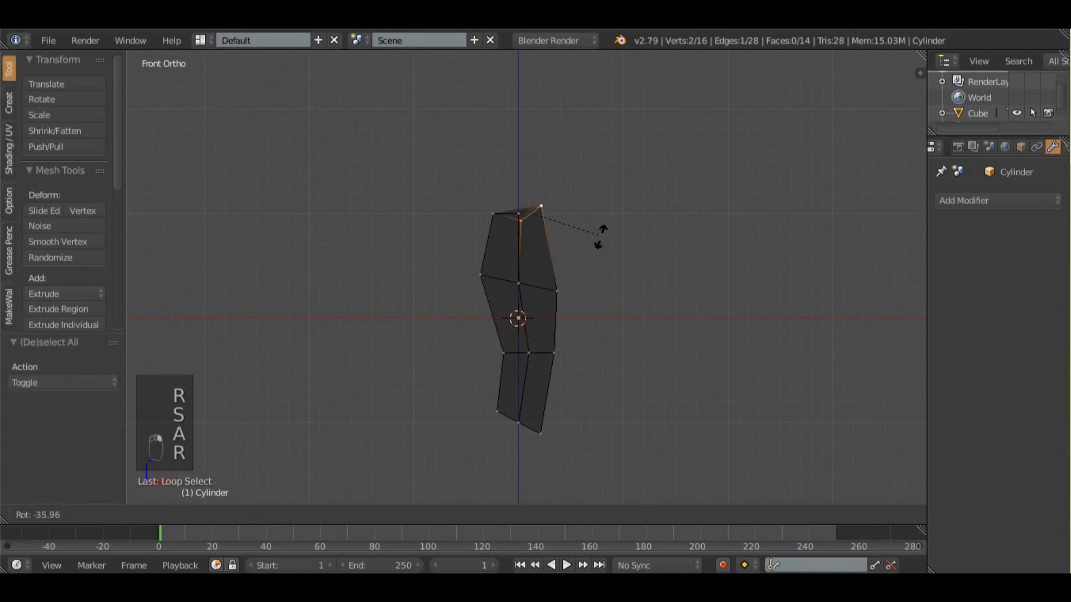
right_click(599, 237)
- Select the four vertices of the cylinder's top end, rotate them about -19.3° and scale them up slightly
key("c")
left_click_drag(514, 197, 551, 204)
right_click(552, 205)
key("r")
left_click(624, 226)
key("s")
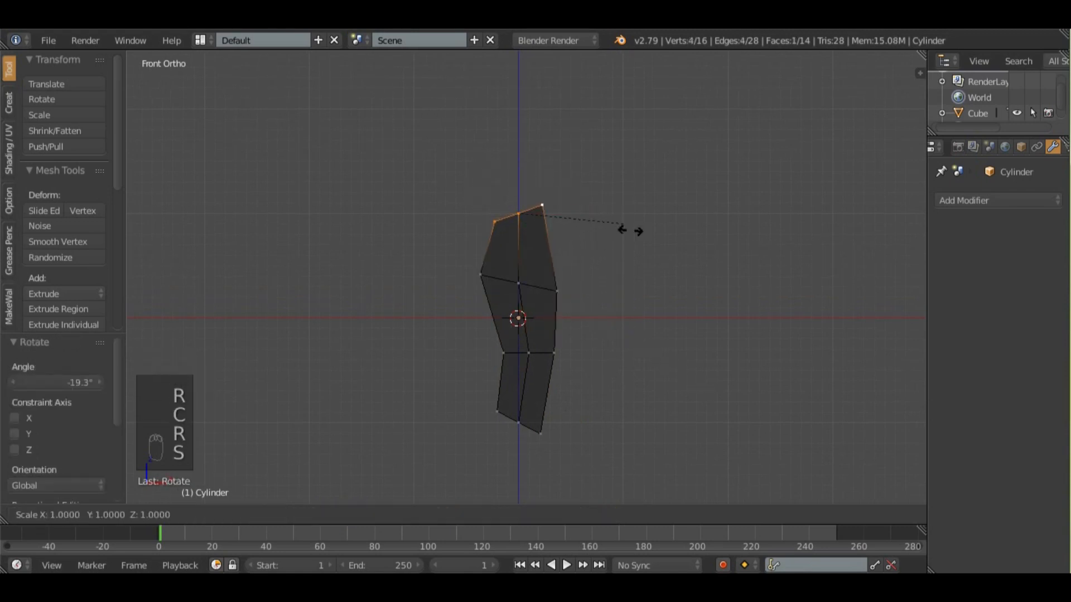
left_click(641, 233)
- Delete the cylinder's top cap face while keeping its rim, and clear the selection
key("x")
left_click(613, 275)
key("a")
key("a")
key("a")
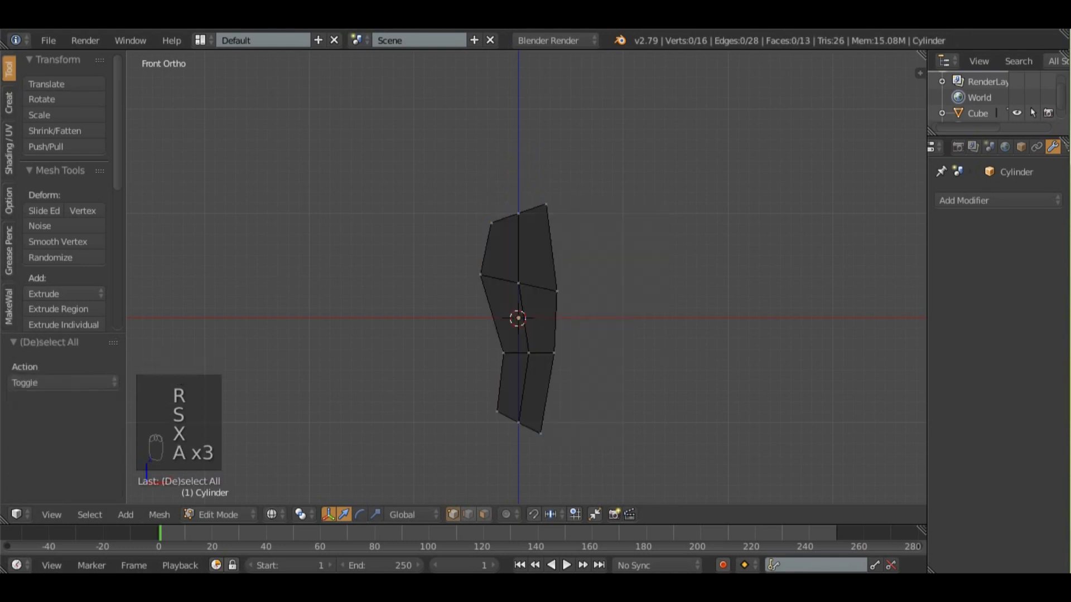
- Select the four vertices of the open top rim, then rotate and scale the rim
key("c")
left_click_drag(503, 217, 543, 218)
right_click(545, 221)
key("r")
left_click(641, 254)
key("s")
left_click(653, 258)
- Reposition and tilt the top rim more steeply, finishing with a move of about 0.182 in X and -0.076 in Z
key("g")
left_click(629, 259)
key("r")
left_click(609, 225)
key("g")
left_click(627, 233)
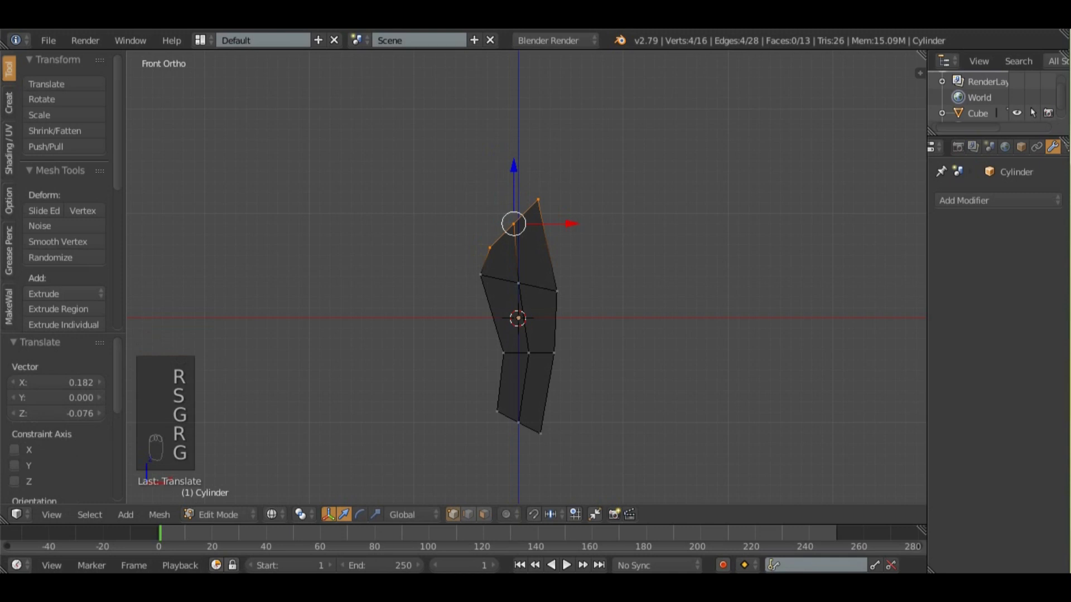
- Extrude the top rim in place and scale the new rim inward to about 0.744
key("e")
left_click(653, 265)
key("s")
left_click(620, 260)
- Extrude the inner rim downward into the piece, rotate it about 7.3° and return to solid display
key("e")
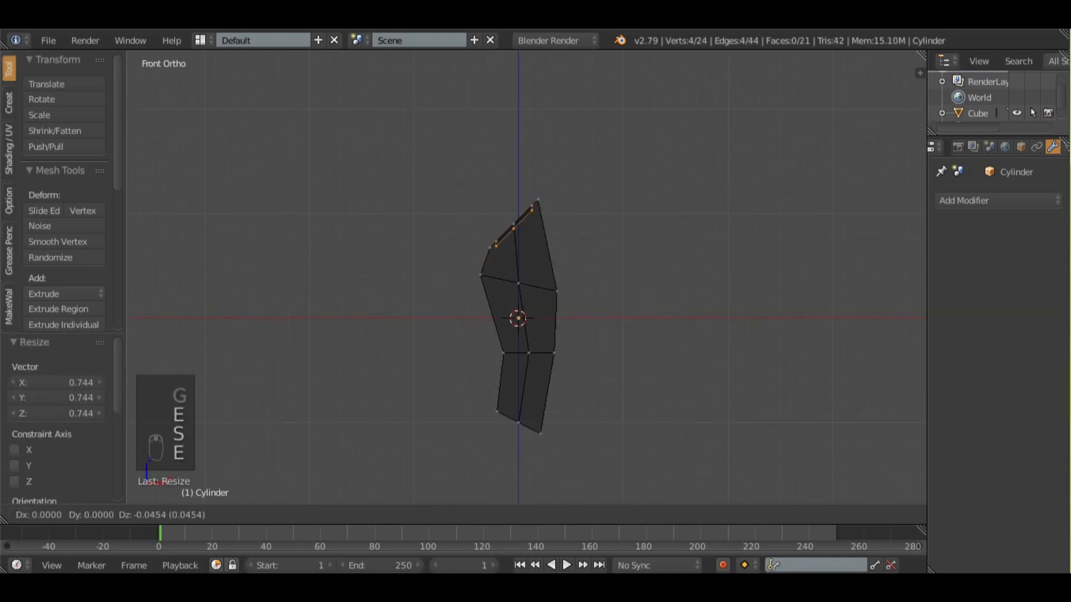
left_click(624, 282)
key("r")
left_click(625, 295)
key("z")
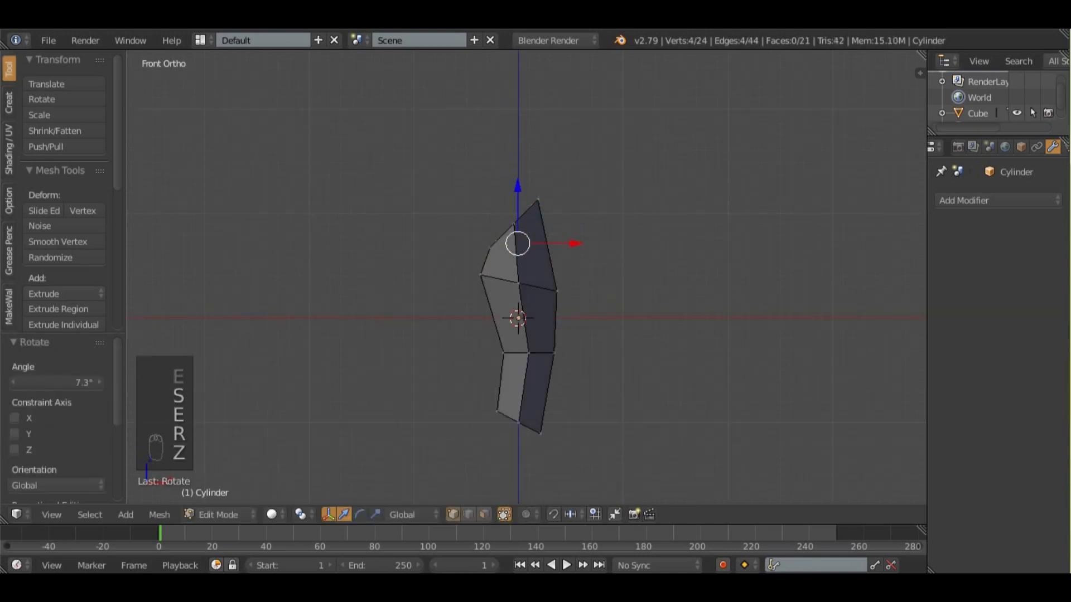
- Apply smooth shading to the cylinder piece in Object Mode and return to front view
key("Tab")
middle_click_drag(518, 296, 695, 320)
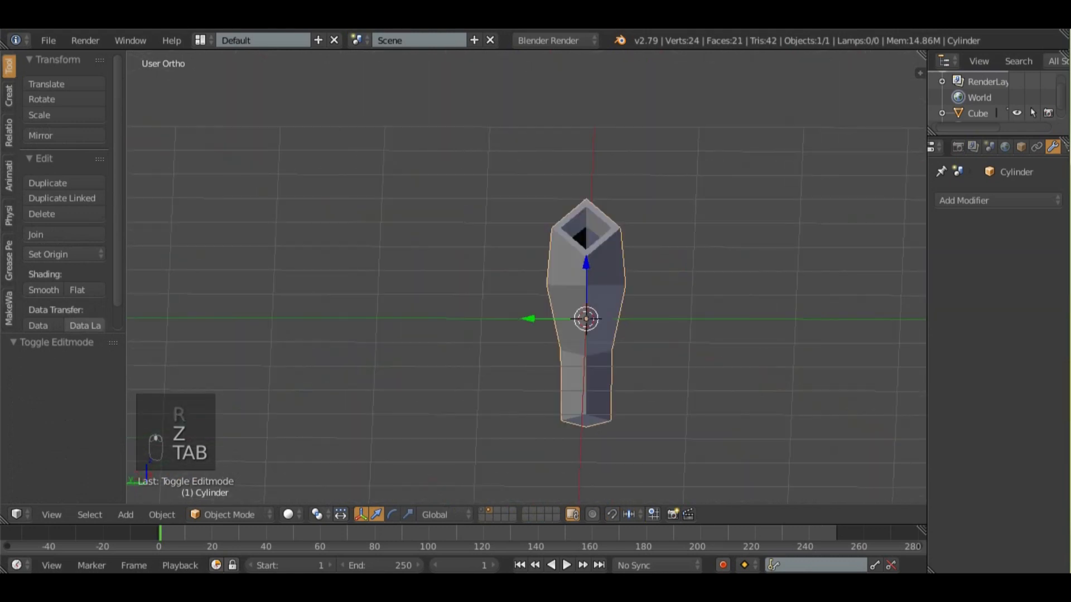
left_click(44, 290)
middle_click_drag(479, 329, 373, 313)
key("KP_1")
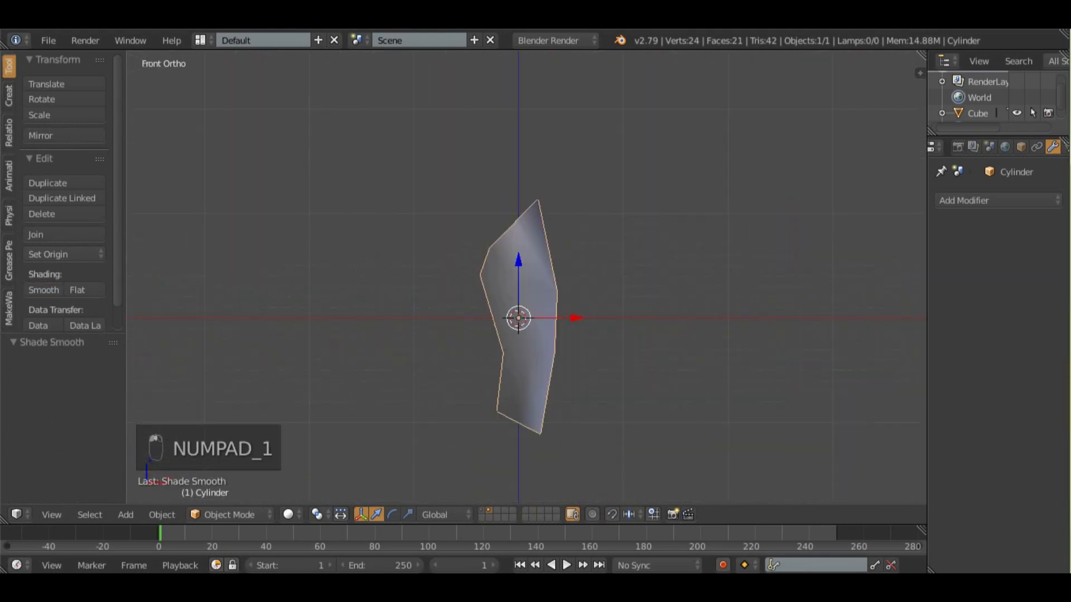
key("Tab")
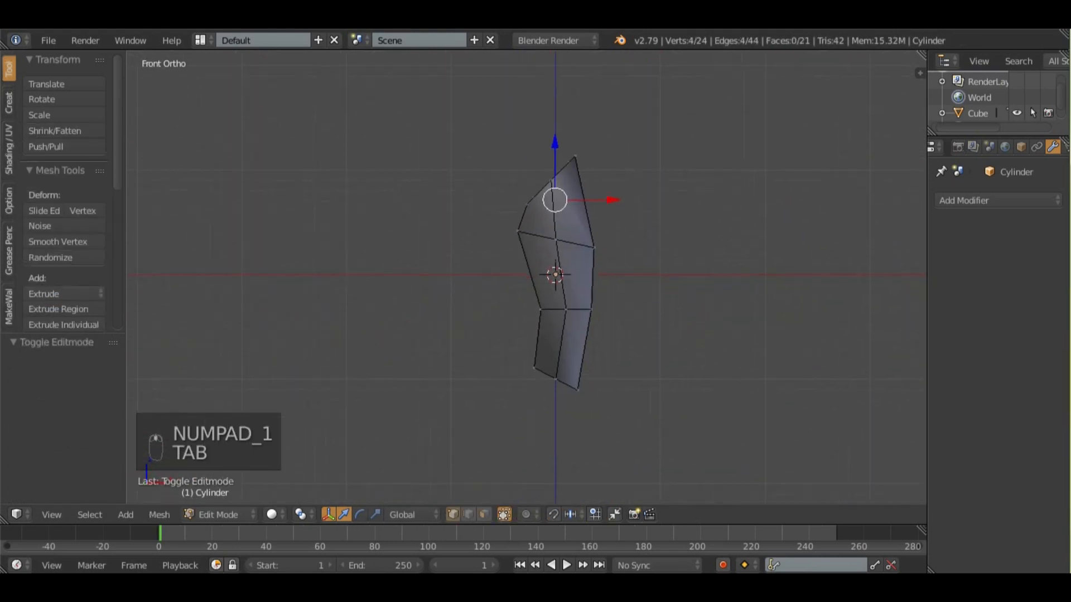
key("a")
key("a")
key("Tab")
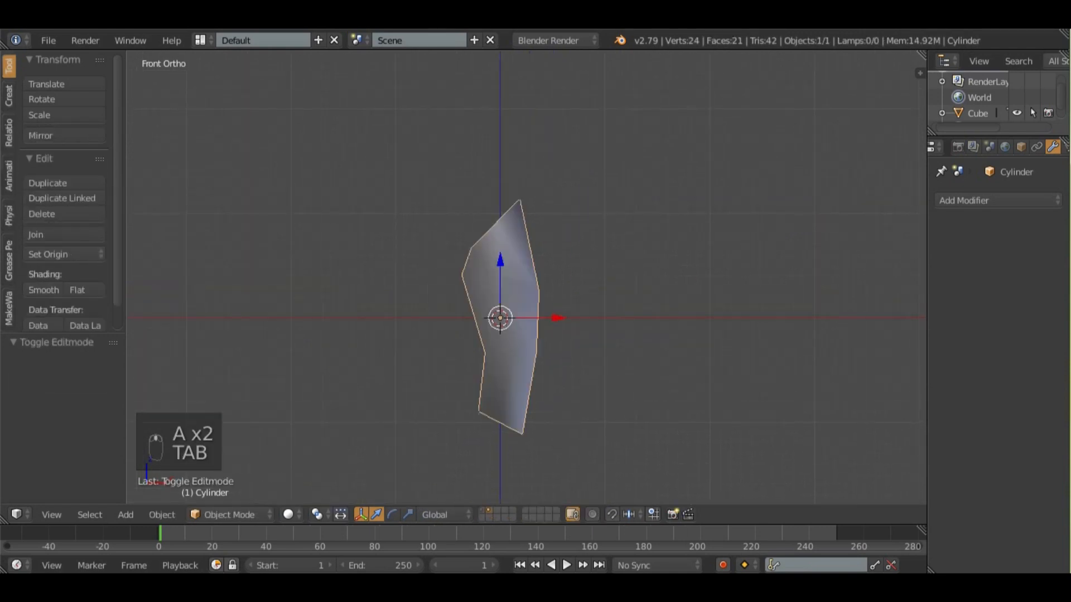
- Move the cylinder piece about 1.089 along the global X axis
key("g")
key("x")
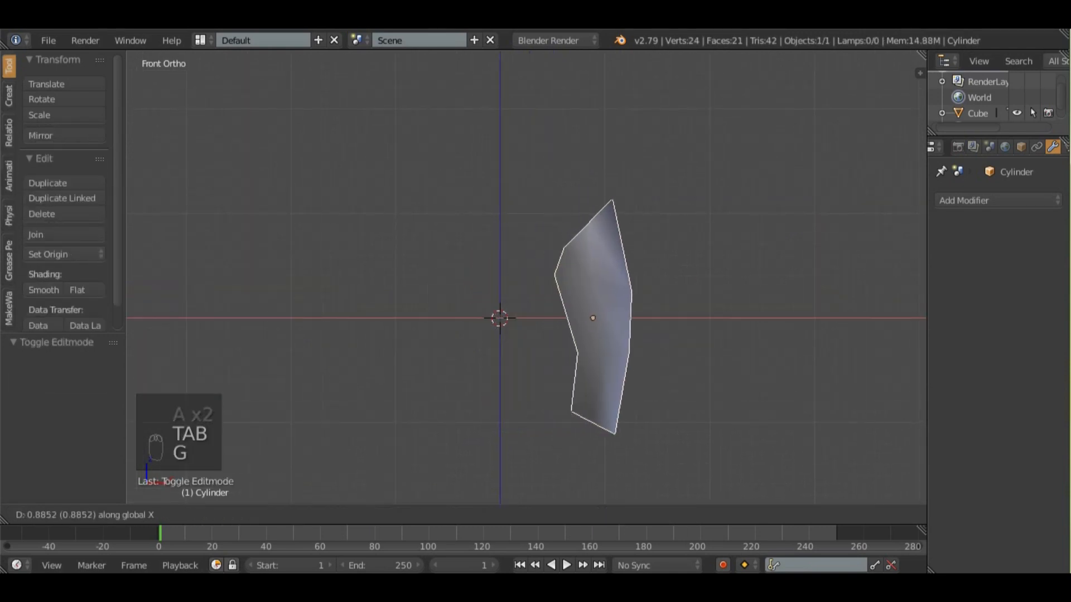
key("Return")
- Duplicate the cylinder piece, move the copy -1.150 along the global X axis and rotate its hollow end downward
key("shift+d")
key("x")
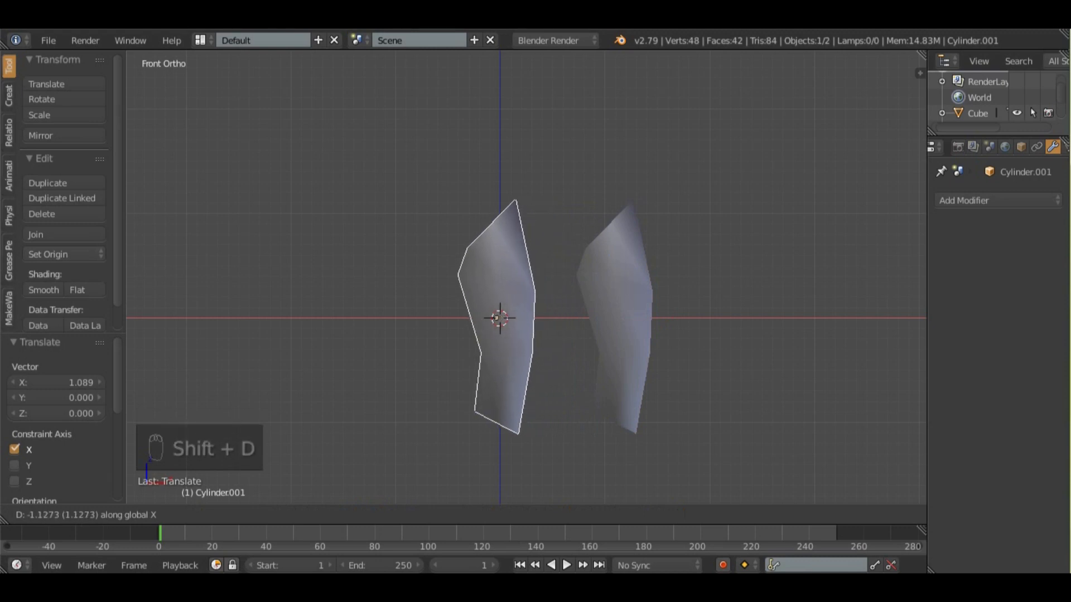
double_click(573, 365)
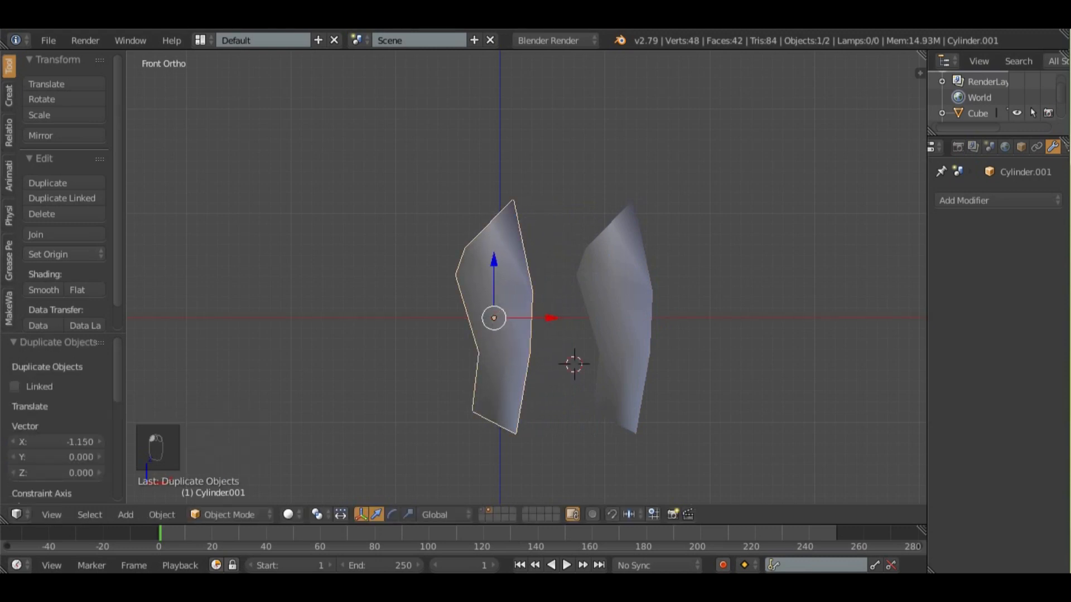
key("r")
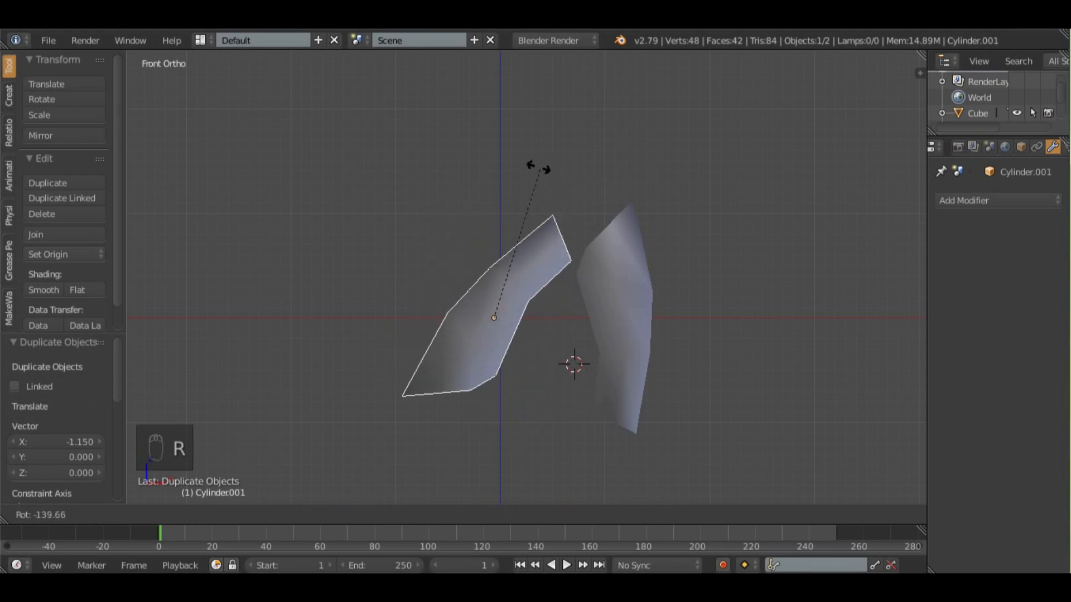
left_click(504, 172)
- Rotate the original cylinder piece about -19° and move it slightly upward
right_click(596, 285)
key("r")
right_click(716, 293)
key("r")
left_click(720, 258)
key("g")
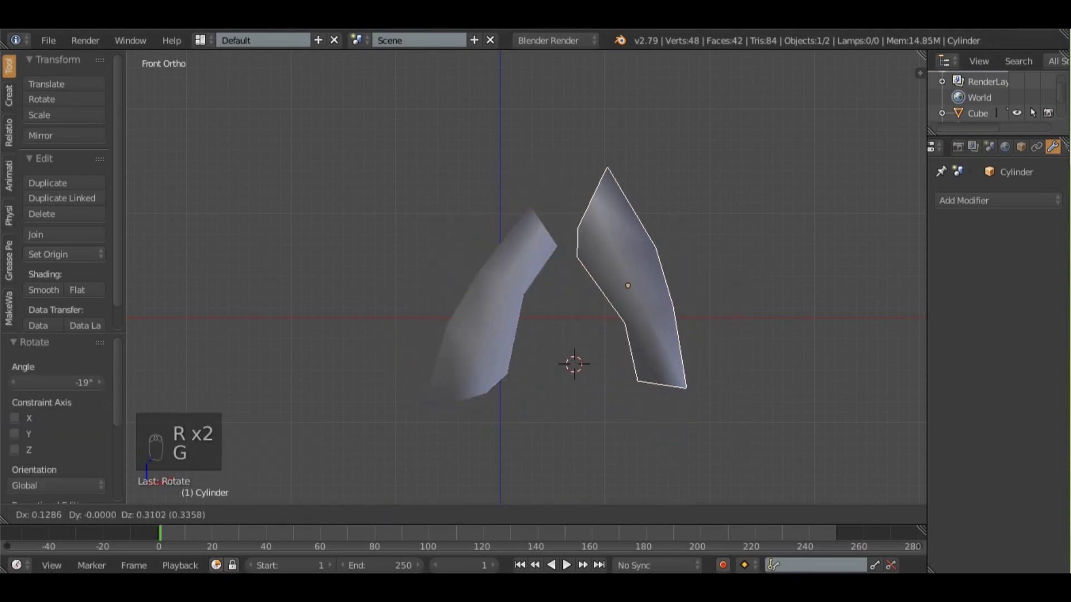
left_click(734, 225)
- In Edit Mode with wireframe display, select the copy's lower hollow-end vertices and rotate them so the opening faces outward
right_click(492, 308)
middle_click_drag(492, 307, 483, 281, "shift")
scroll(485, 254, "up", 1)
key("Tab")
key("z")
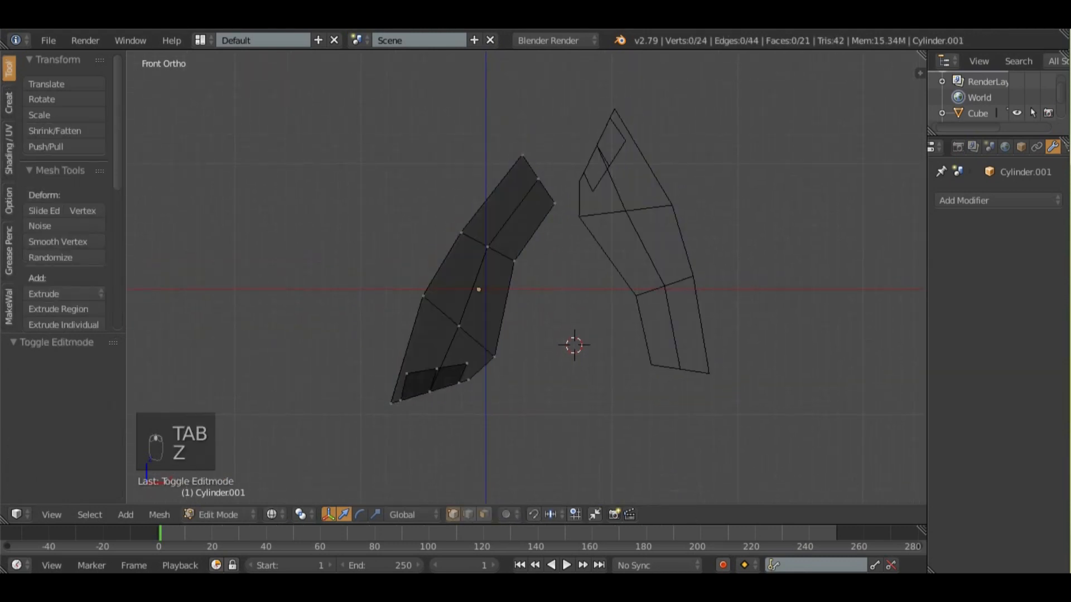
key("a")
key("a")
key("a")
key("a")
key("a")
key("c")
mouse_move(456, 404)
left_mouse_down()
mouse_move(453, 388)
mouse_move(398, 407)
left_mouse_up()
right_click(397, 407)
key("r")
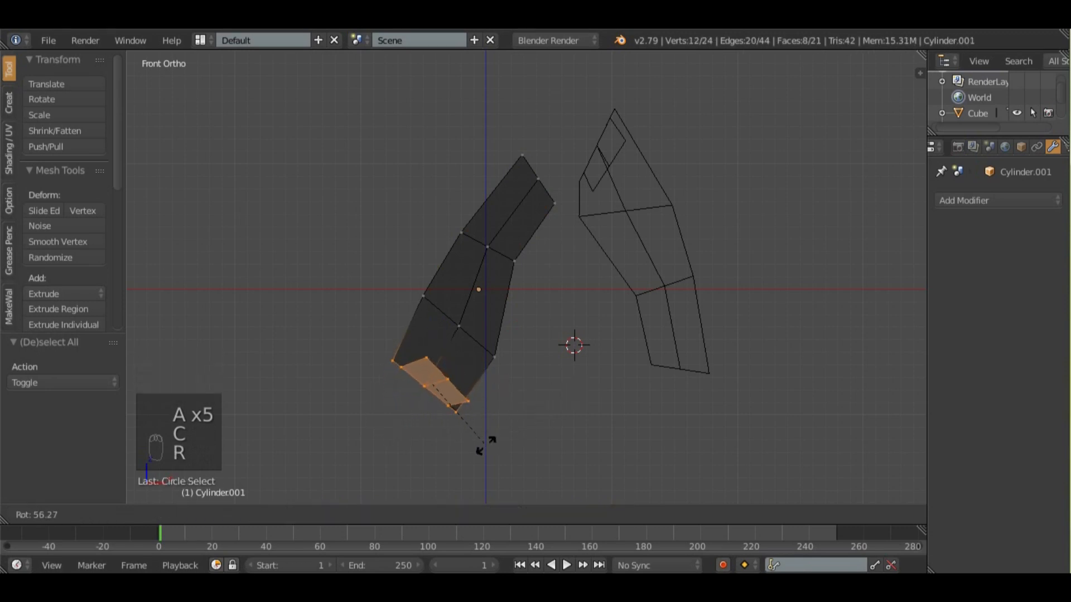
left_click(446, 454)
key("a")
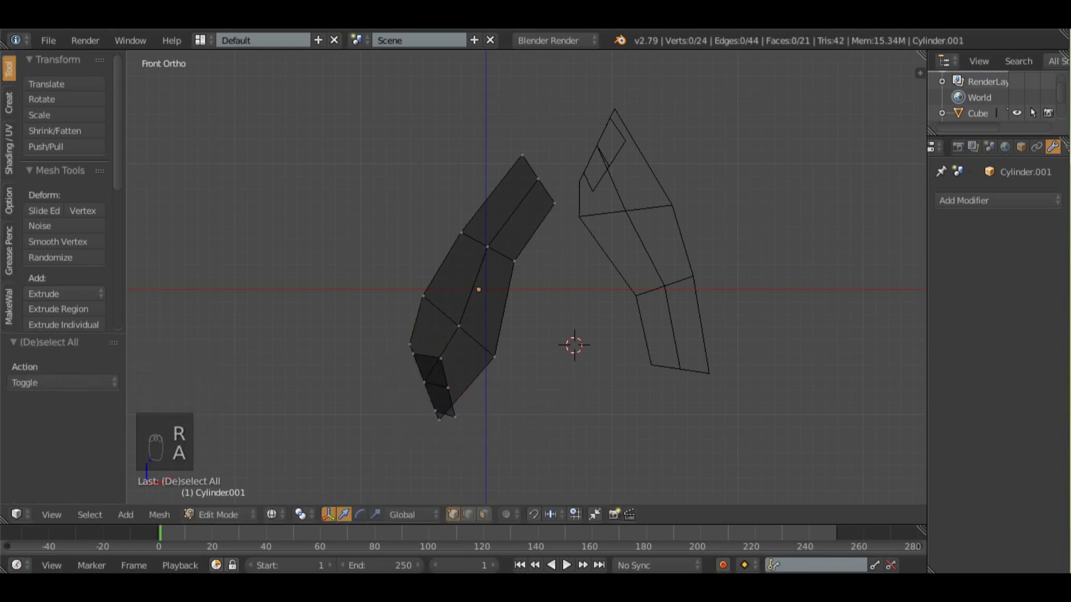
- Move the inner recess loop of the copy's lower end and rotate it about -8.04°
key("r")
key("g")
key("r")
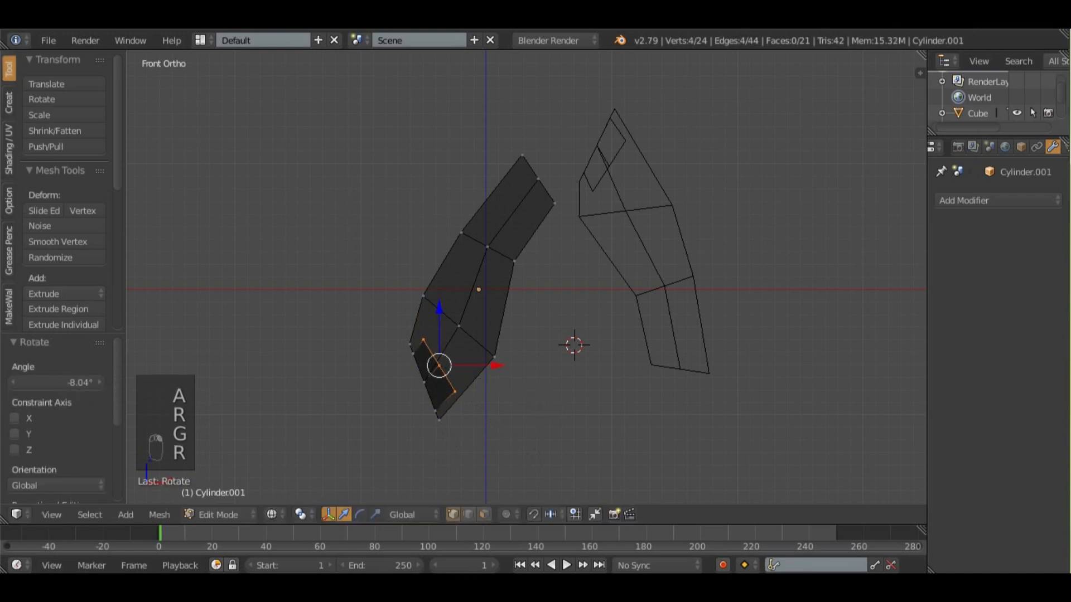
- Rotate the outer and inset rims of the lower hollow end about 6.3° and move them -0.006 in X and 0.044 in Z
key("a")
key("c")
left_click_drag(388, 367, 406, 418)
right_click(407, 419)
key("r")
left_click(403, 416)
key("g")
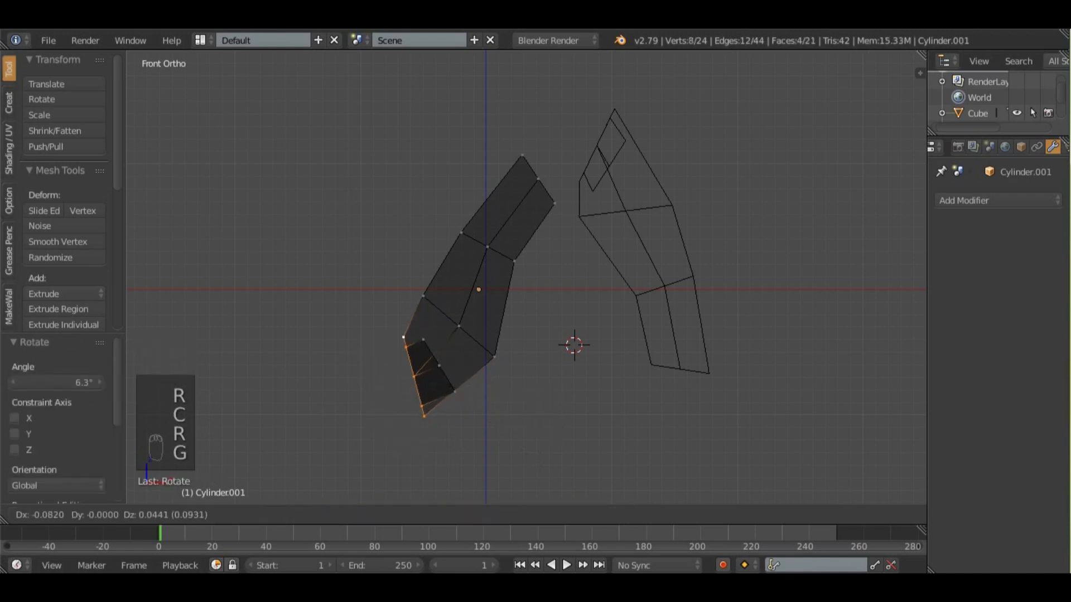
key("Return")
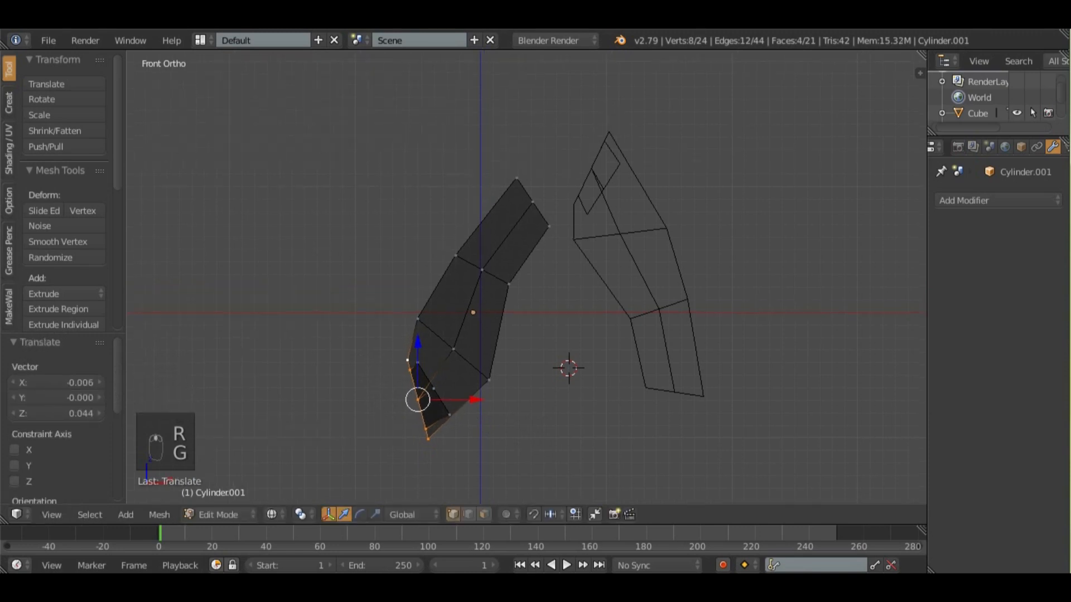
- Rotate the edge loop above the lower hollow end about 5.35° and move it up and outward
key("a")
key("a")
key("a")
key("a")
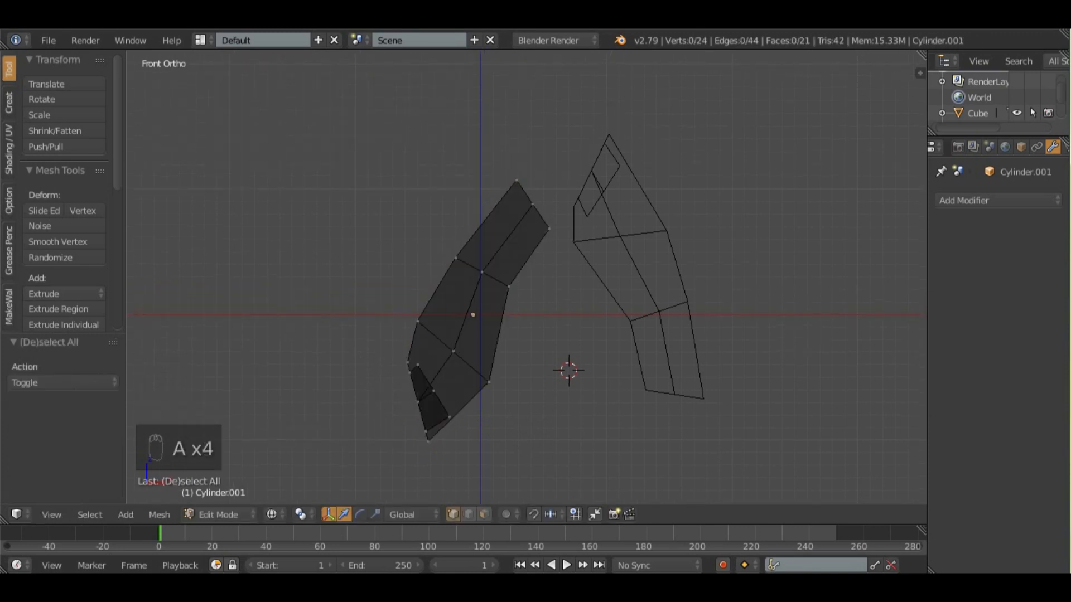
key("r")
key("Return")
key("g")
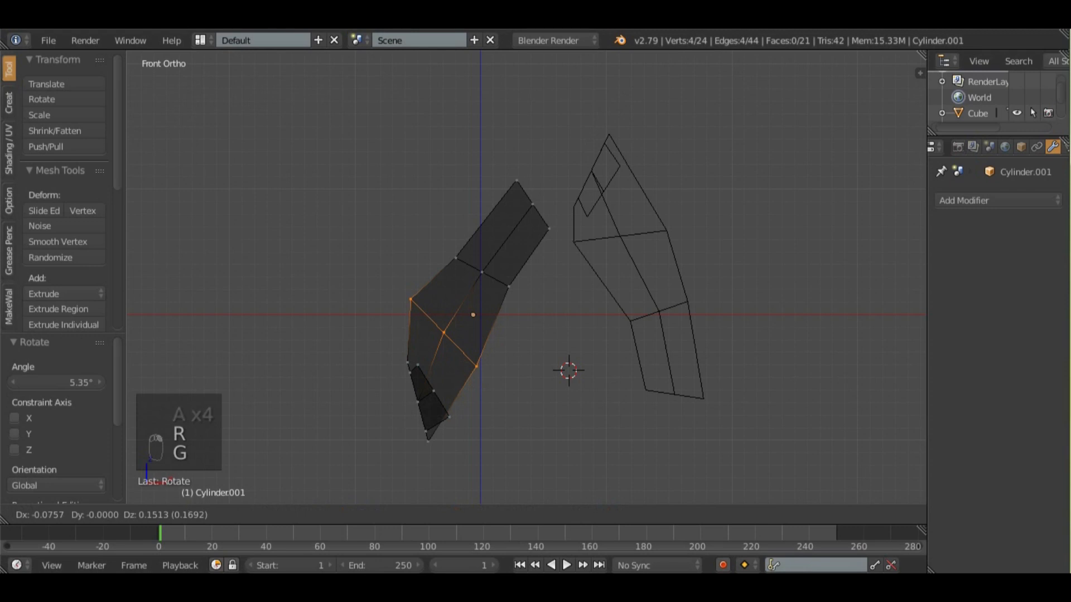
left_click(496, 312)
- Select the upper-middle edge loop of the copy, rotate and shift it, and scale it up to about 1.502
key("a")
right_click(499, 283, "alt")
middle_click_drag(538, 285, 521, 309, "shift")
key("r")
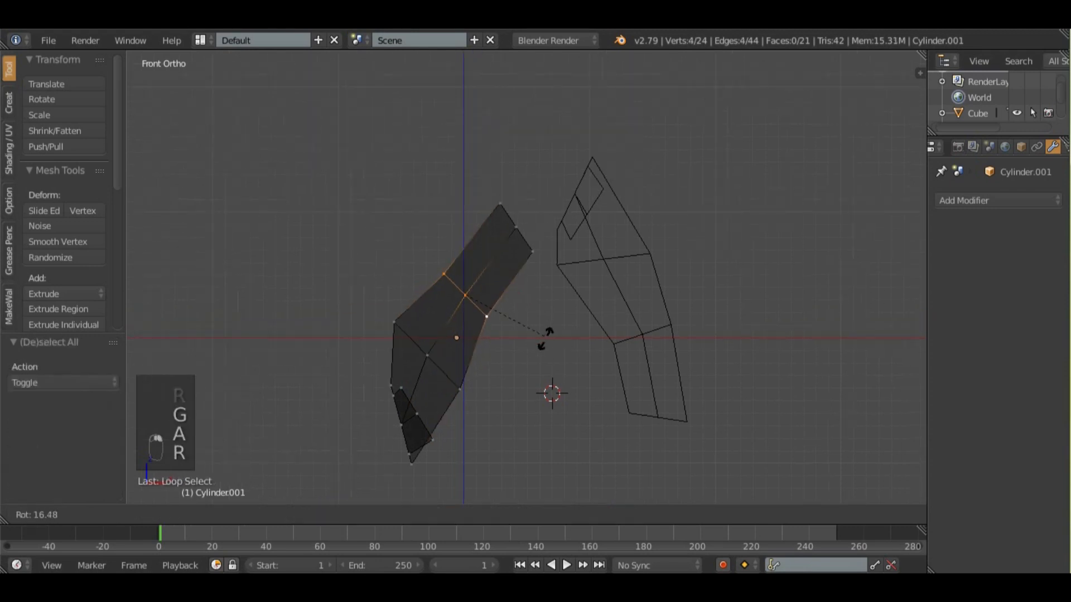
left_click(543, 335)
key("g")
left_click(564, 331)
key("r")
left_click(551, 349)
key("s")
left_click(584, 378)
- Move the enlarged upper-middle loop down and inward, adjusting its rotation and scale slightly
key("g")
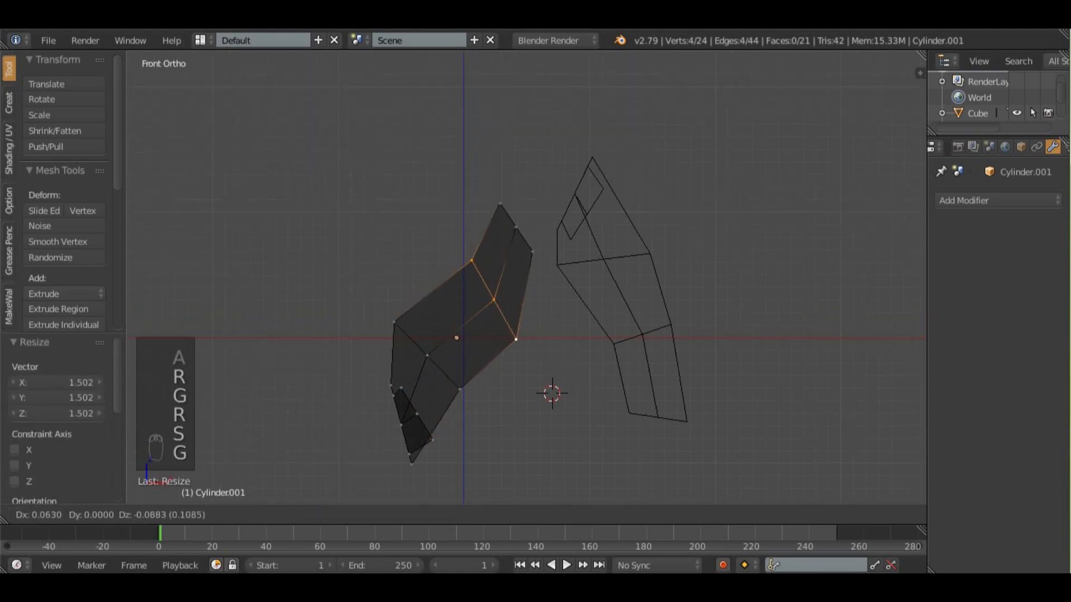
left_click(605, 404)
key("r")
left_click(615, 394)
key("s")
left_click(620, 405)
- Move the outer corner vertex of the upper-middle loop up and outward to round the silhouette
key("a")
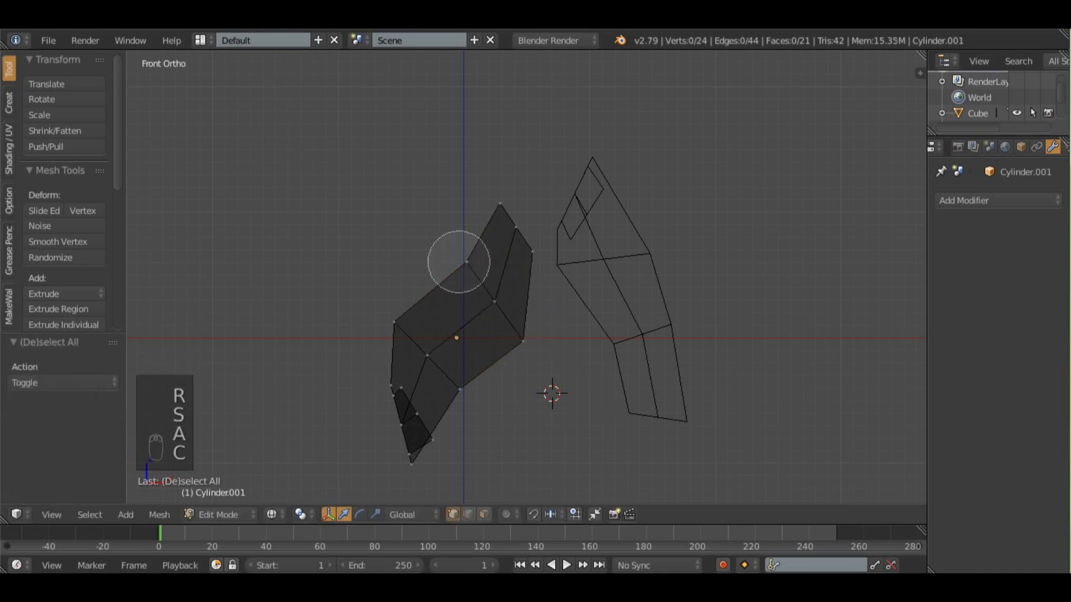
left_click(463, 262)
right_click(462, 262)
key("g")
left_click(439, 234)
- Select the upper end loop of the copy, rotate it about 13.7° and adjust its position and scale
key("a")
key("c")
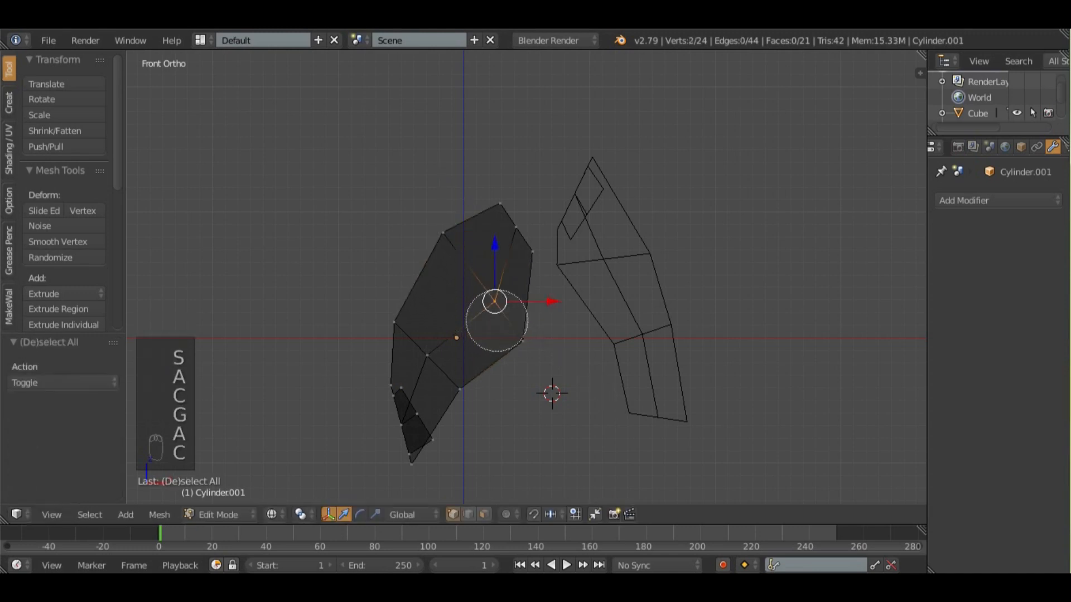
key("a")
key("c")
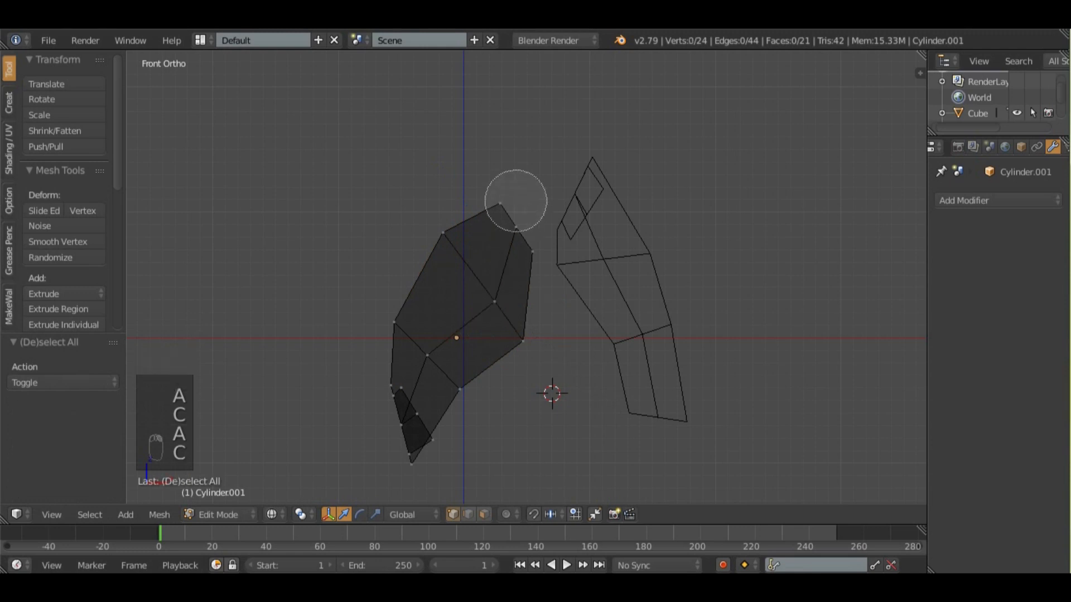
right_click(515, 227)
key("r")
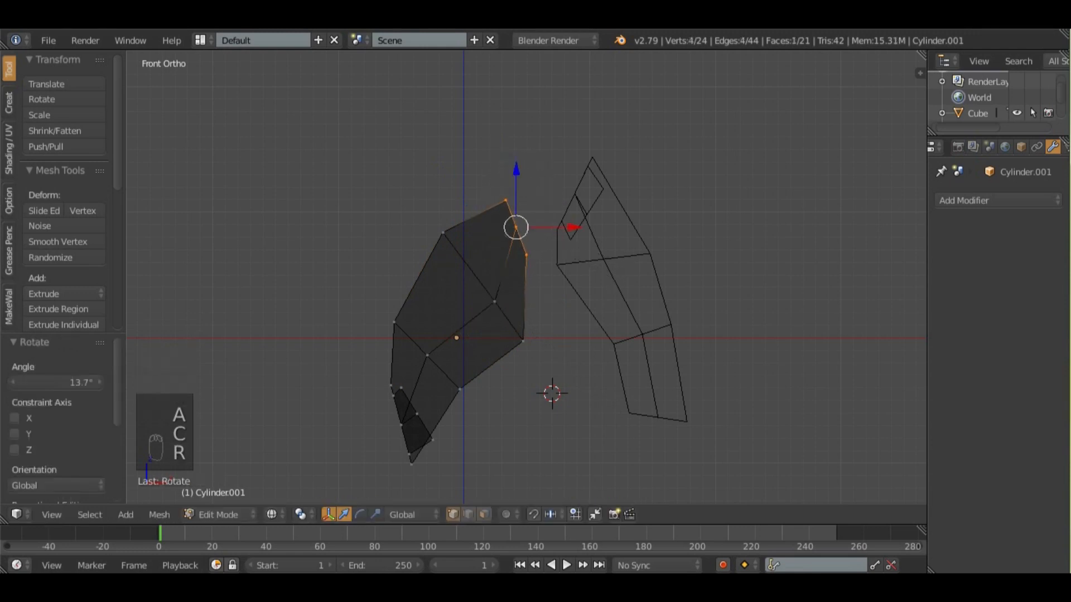
left_click(610, 289)
key("g")
left_click(610, 291)
key("s")
left_click(612, 296)
- Extrude the upper end face up and outward, then rotate and position the new end
key("e")
left_click(613, 281)
key("r")
left_click(613, 282)
key("g")
left_click(613, 281)
key("r")
left_click(608, 278)
- Extrude the new upper end face in place and scale it inward to form a rim
key("e")
left_click(602, 282)
key("s")
left_click(592, 273)
- Extrude the inset face into the piece as a recess, moving it -0.038 in X and -0.095 in Z and rotating it
key("e")
left_click(587, 264)
key("r")
left_click(582, 254)
key("g")
left_click(581, 251)
key("r")
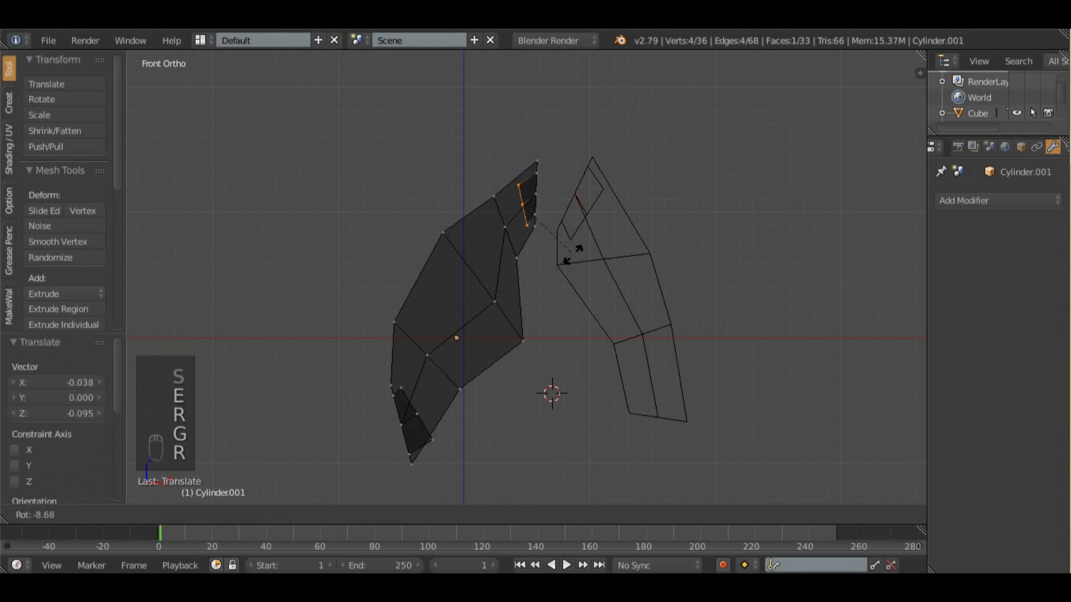
left_click(578, 251)
- Check the reshaped copy in solid display in both Object and Edit Mode
key("z")
key("Tab")
scroll(578, 251, "down", 2)
key("Tab")
key("a")
key("a")
key("a")
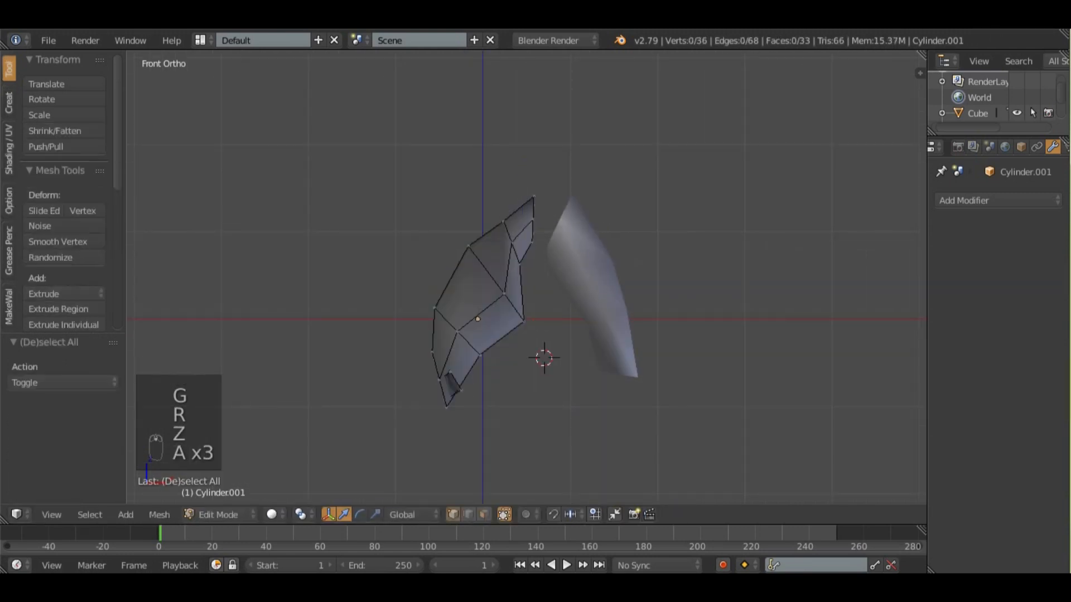
- In wireframe display, rotate and scale the lower recess loop, move it 0.118 up along Z and leave Edit Mode
middle_click_drag(523, 312, 579, 250, "shift")
key("z")
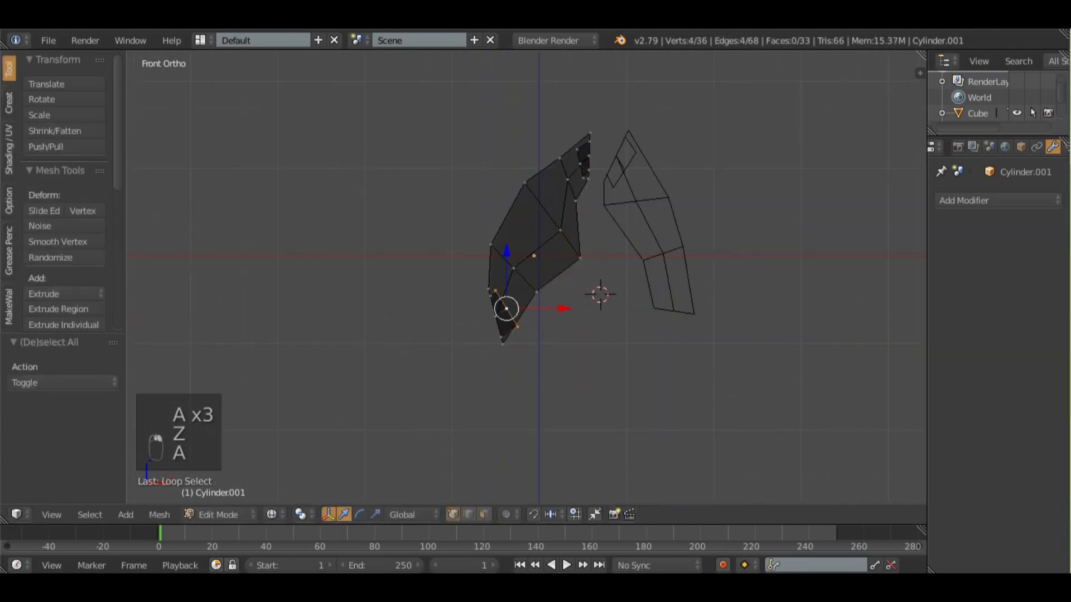
key("r")
key("s")
key("g")
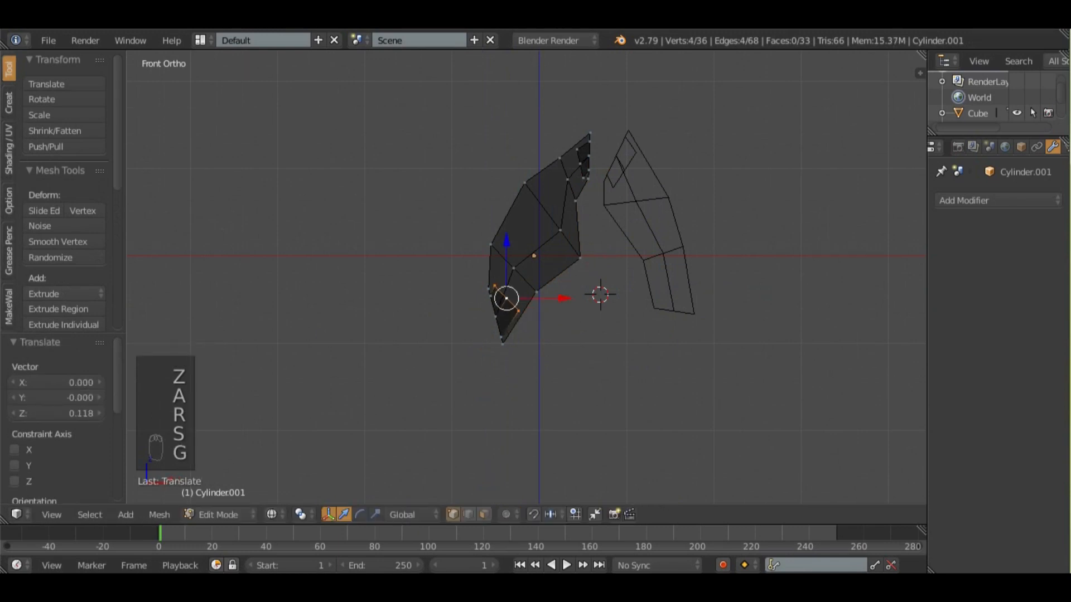
key("Tab")
- Duplicate the original cylinder piece, mirror the copy along global X and move it along X beyond the reshaped piece
right_click(649, 230)
key("shift+d")
right_click(650, 230)
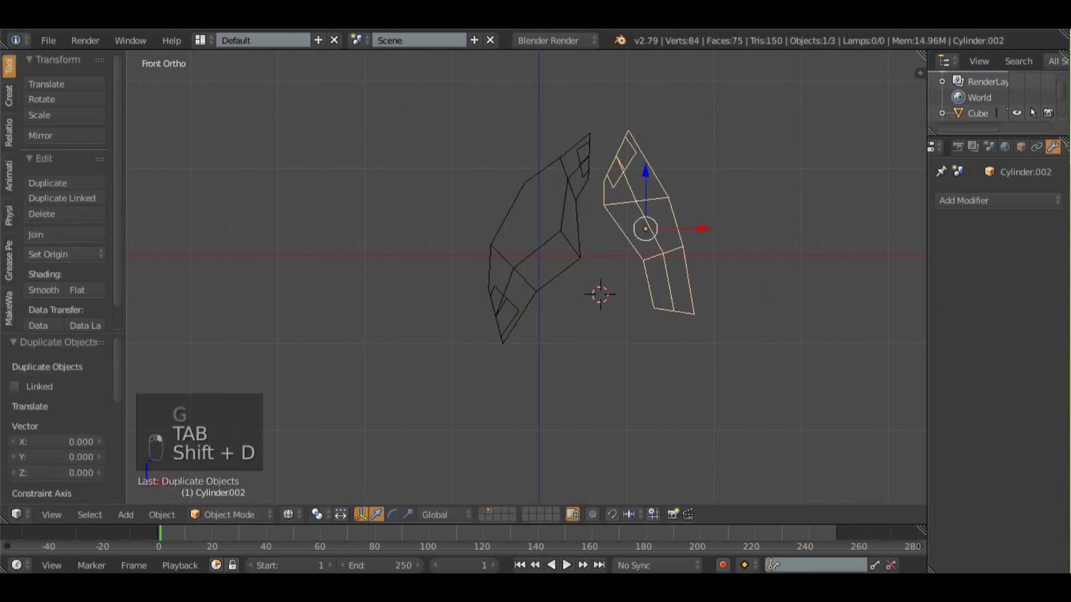
key("ctrl+m")
key("x")
key("Return")
left_click_drag(703, 229, 477, 229)
- In Edit Mode, select the mirrored copy's upper hollow-end vertices and delete them
key("Tab")
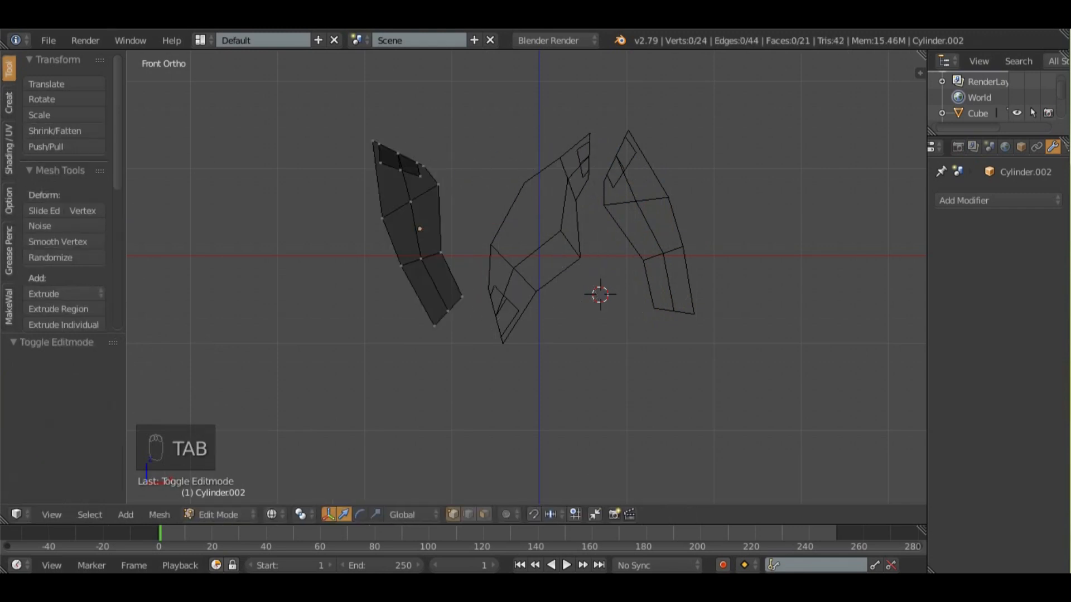
scroll(525, 277, "up", 1)
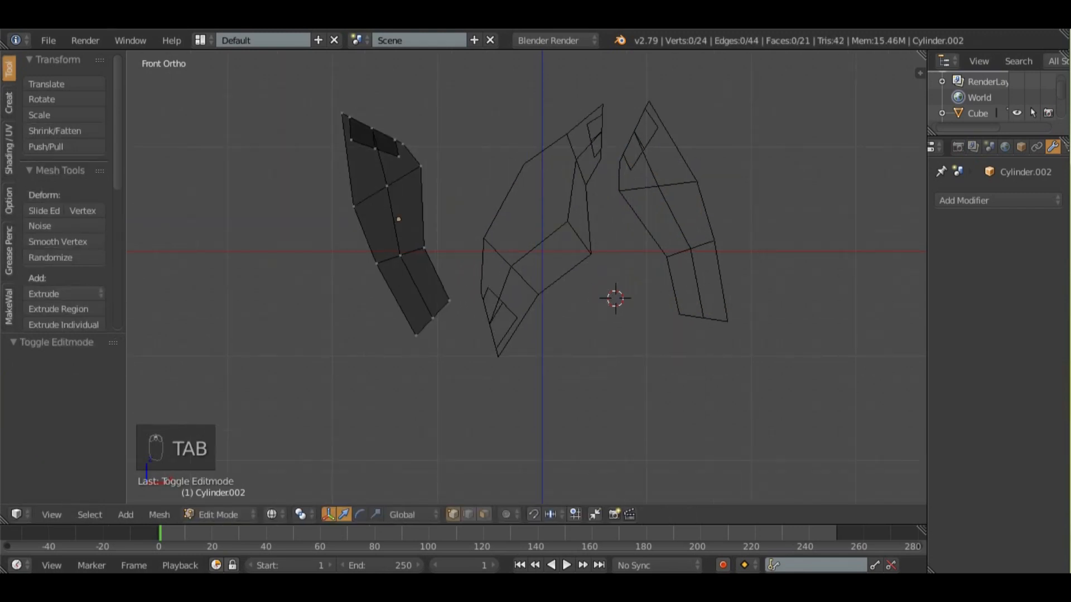
key("z")
key("a")
key("z")
key("a")
key("c")
left_click_drag(390, 120, 354, 112)
key("x")
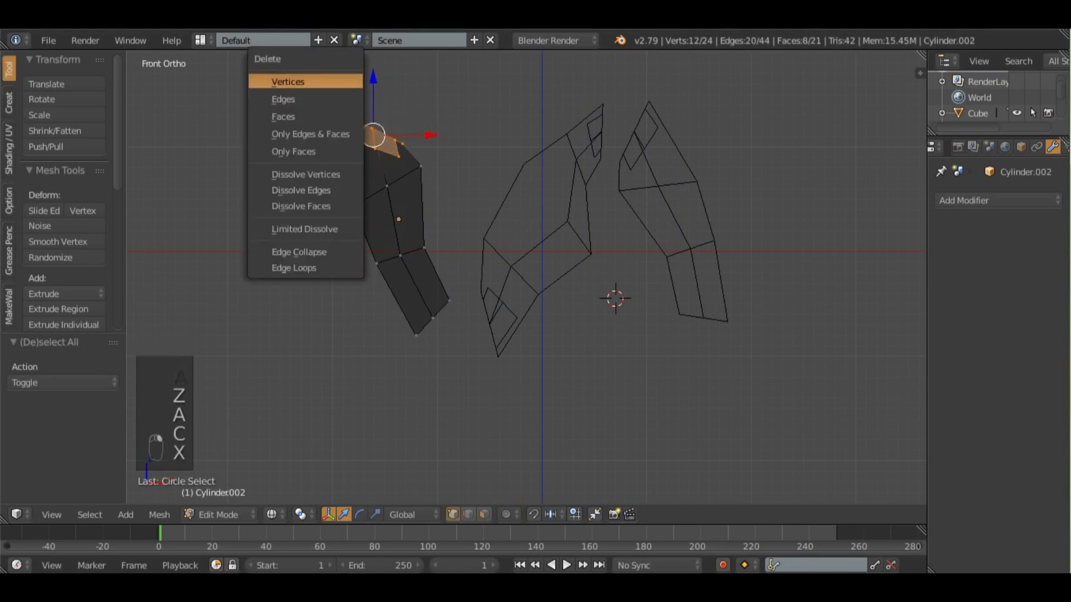
left_click(288, 82)
- Rotate and reposition the remaining mesh of the mirrored copy, and fill its open end with a face
key("a")
key("r")
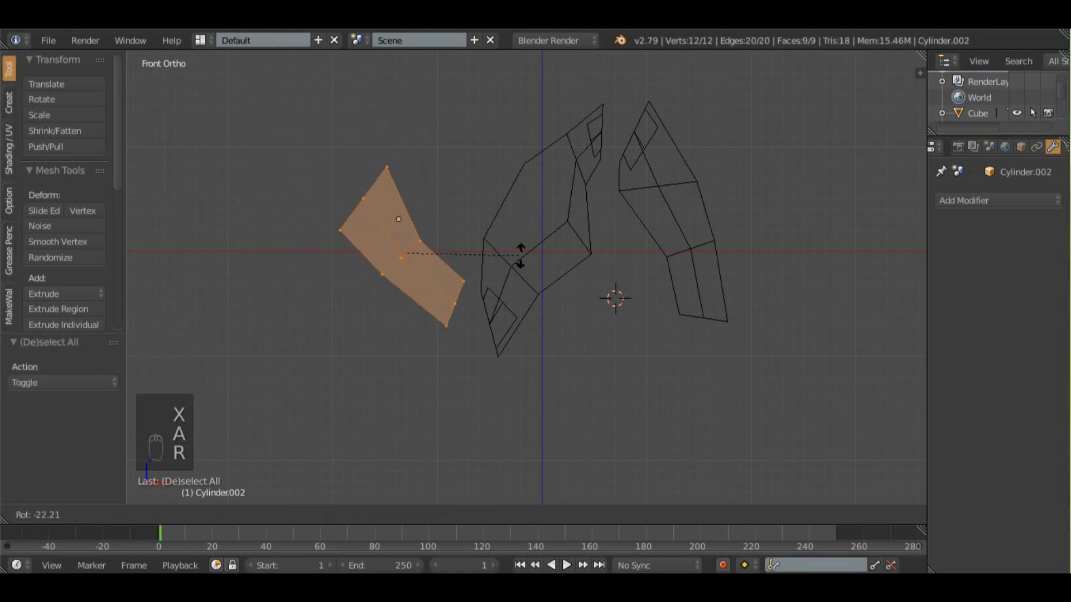
key("Return")
key("g")
key("Return")
key("f")
- Select the upper end vertices of the mirrored copy, rotate them, scale them to 0.733 and move them inward
scroll(525, 277, "up", 1)
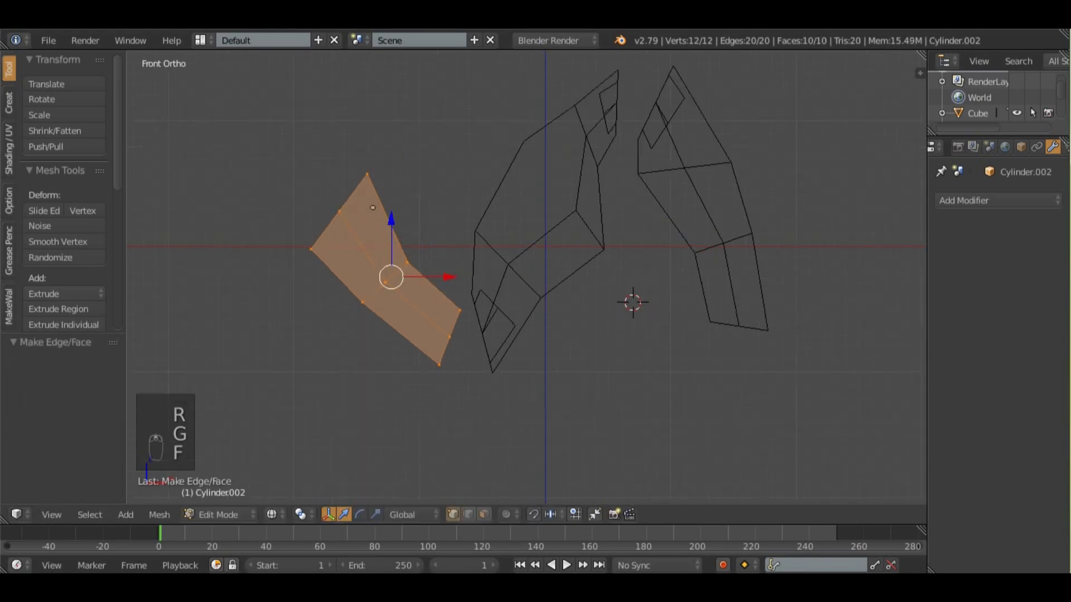
key("a")
key("c")
mouse_move(370, 187)
left_mouse_down()
mouse_move(336, 199)
mouse_move(299, 269)
left_mouse_up()
right_click(300, 268)
key("r")
key("Return")
key("s")
key("Return")
key("g")
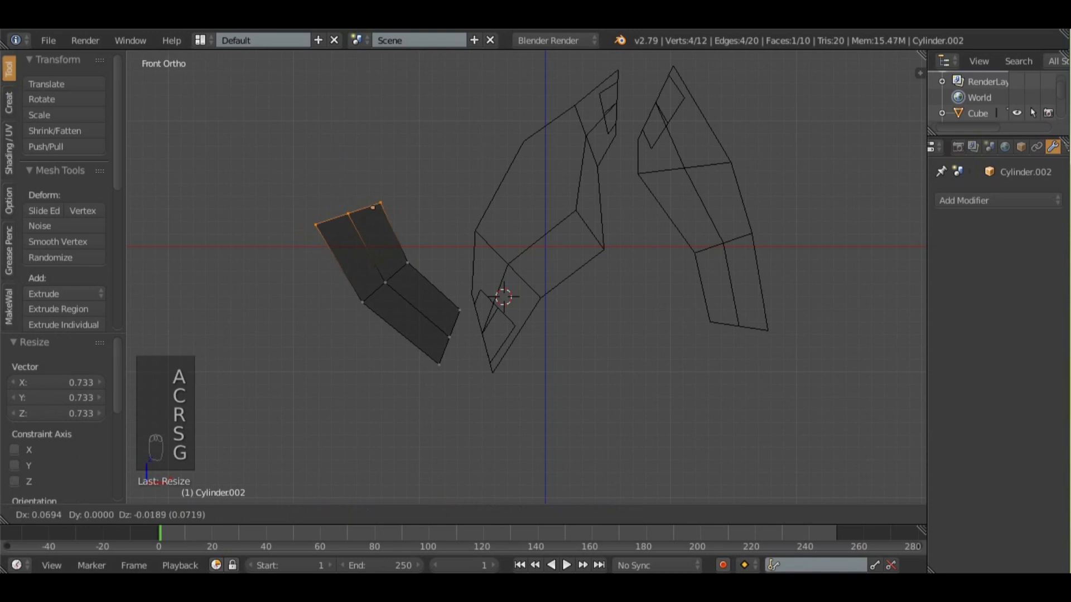
left_click(346, 251)
- Select the loop at the bend of the mirrored copy and move it slightly down toward the lower end
key("a")
key("c")
left_click(410, 281)
right_click(401, 285)
key("g")
right_click(401, 285)
key("c")
left_click(372, 299)
right_click(372, 298)
key("g")
left_click(383, 310)
- Select the lower end vertices of the mirrored copy, then rotate, scale and reposition them
key("a")
key("c")
left_click(446, 333)
right_click(445, 333)
key("r")
left_click(557, 334)
key("s")
left_click(558, 337)
key("g")
left_click(444, 397)
- Move the lowest corner and the middle vertex of the mirrored copy's lower end individually to reshape its outline
key("a")
key("c")
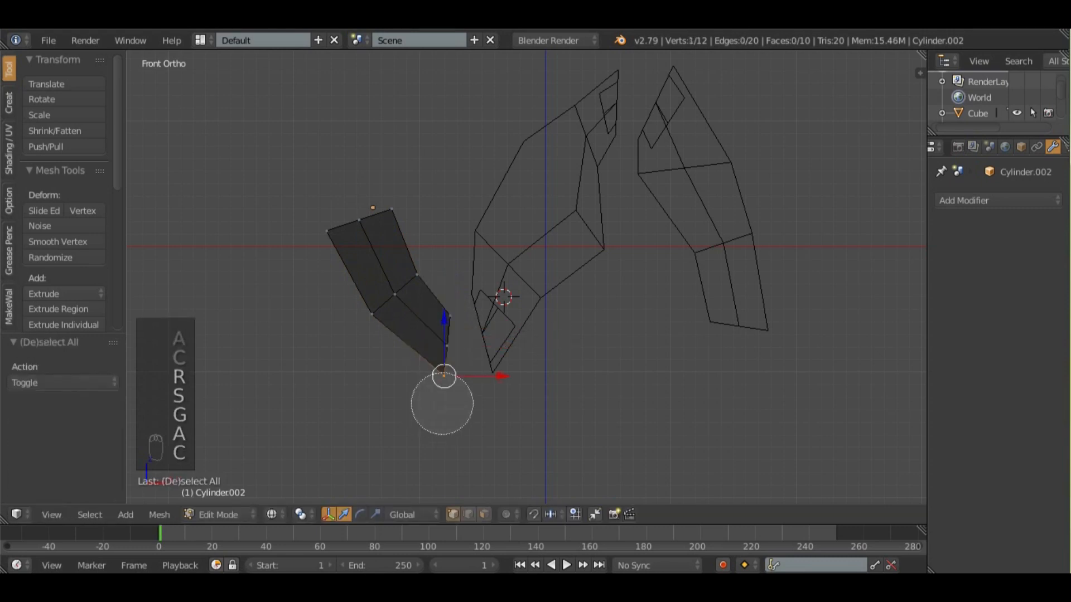
left_click(439, 385)
right_click(440, 385)
key("g")
left_click(436, 387)
key("a")
key("c")
left_click(444, 346)
right_click(445, 346)
key("g")
left_click(434, 346)
- Select all four lower end vertices of the mirrored copy, rotate and move them, and finish with a 1.82° rotation
key("a")
key("c")
left_click_drag(449, 338, 448, 366)
right_click(448, 368)
key("r")
left_click(512, 366)
key("g")
left_click(487, 365)
key("r")
left_click(486, 367)
- Add a loop cut across the lower section of the mirrored copy and move its outer vertex to shape the edge
key("ctrl+r")
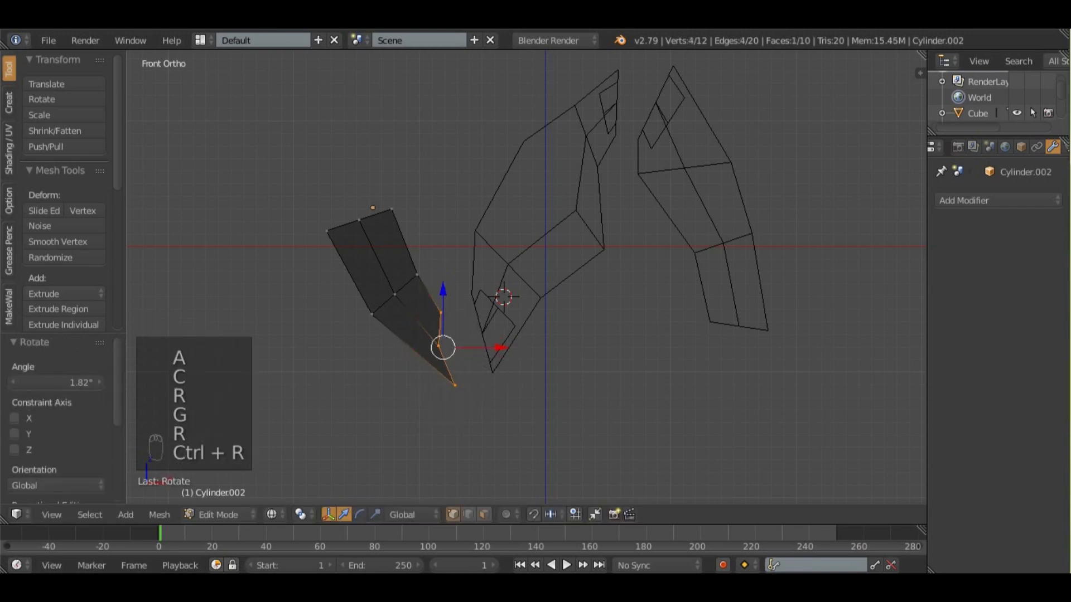
key("ctrl+r")
left_click(419, 341)
right_click(419, 342)
key("a")
key("c")
left_click(403, 374)
right_click(403, 374)
key("g")
left_click(409, 373)
- Move the inner bend vertex of the mirrored copy up and inward, then leave Edit Mode in solid display
key("a")
key("c")
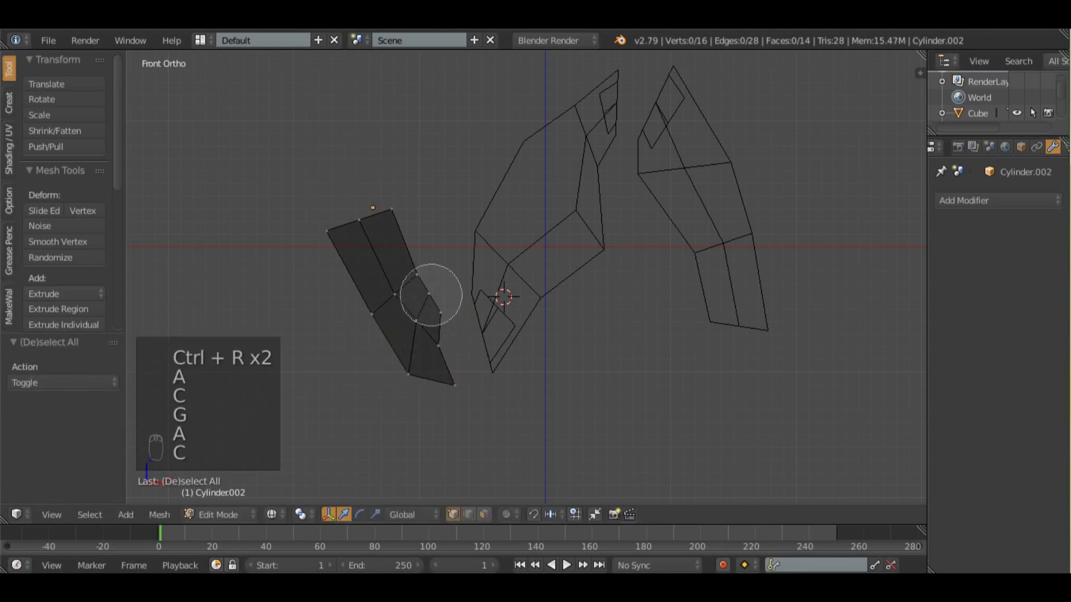
left_click(421, 266)
right_click(421, 267)
key("g")
left_click(407, 258)
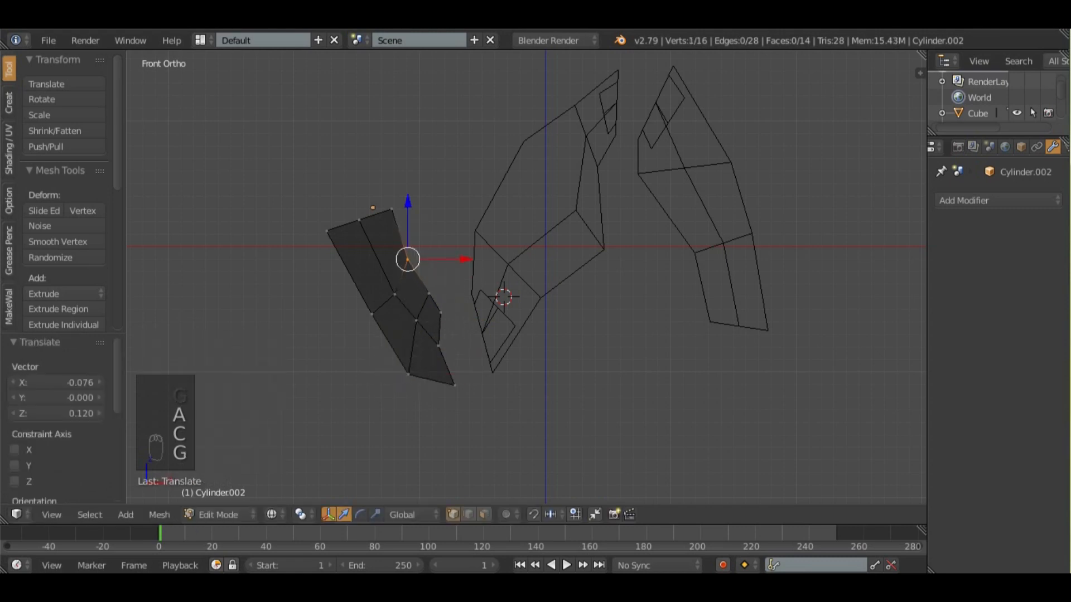
key("g")
left_click(403, 258)
key("z")
key("Tab")
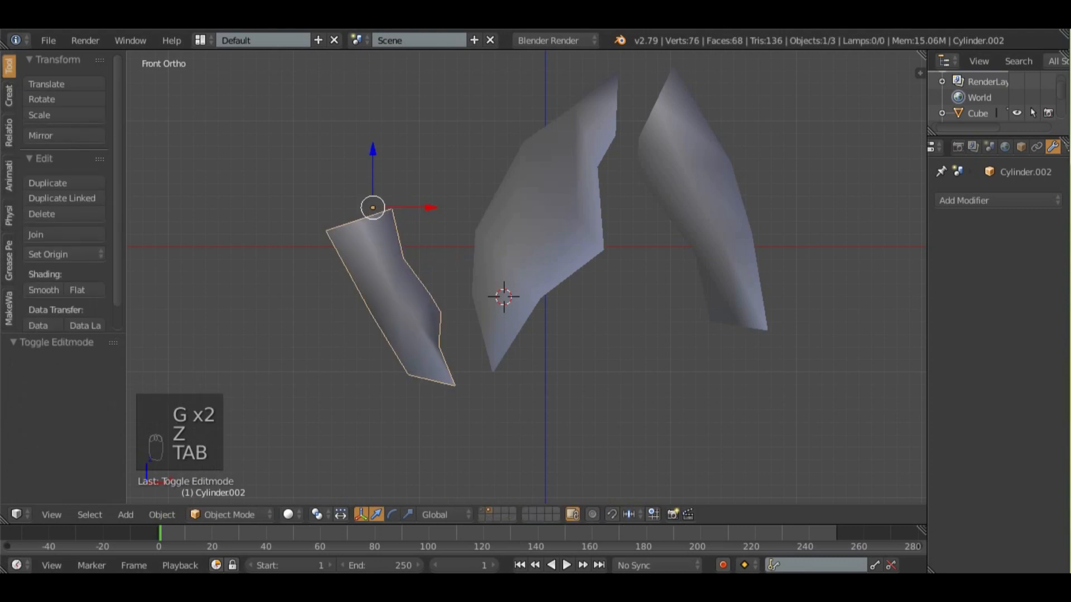
- Open the original cylinder piece in Edit Mode with wireframe display and select its lower end vertices in front view
scroll(526, 277, "down", 1)
middle_click_drag(403, 258, 421, 298)
key("a")
scroll(527, 277, "down", 2)
key("KP_1")
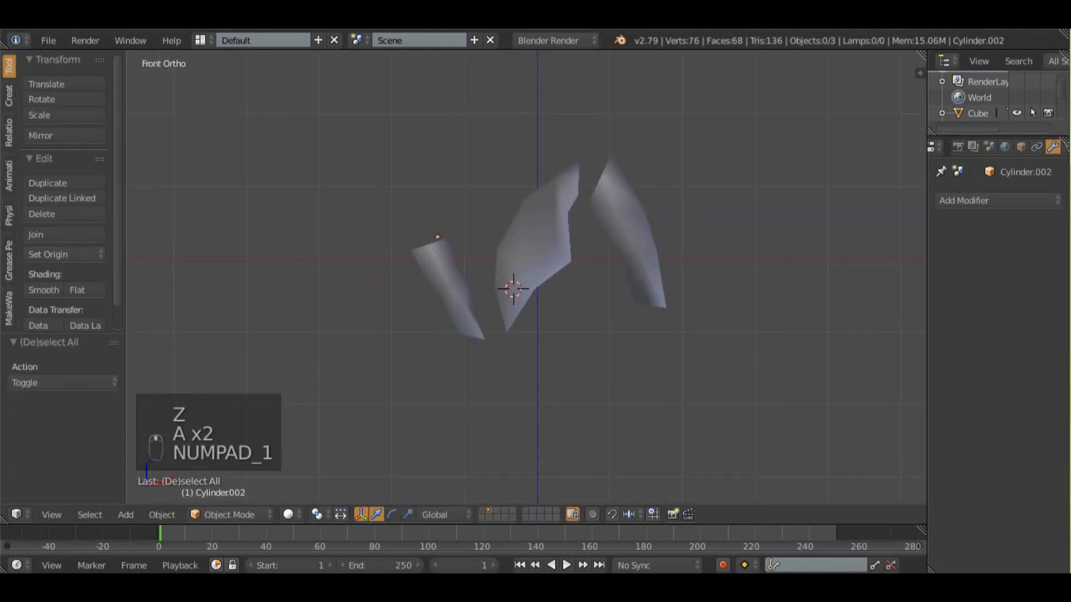
middle_click_drag(625, 237, 515, 232, "shift")
scroll(585, 249, "up", 1)
key("Tab")
key("z")
key("a")
key("a")
key("c")
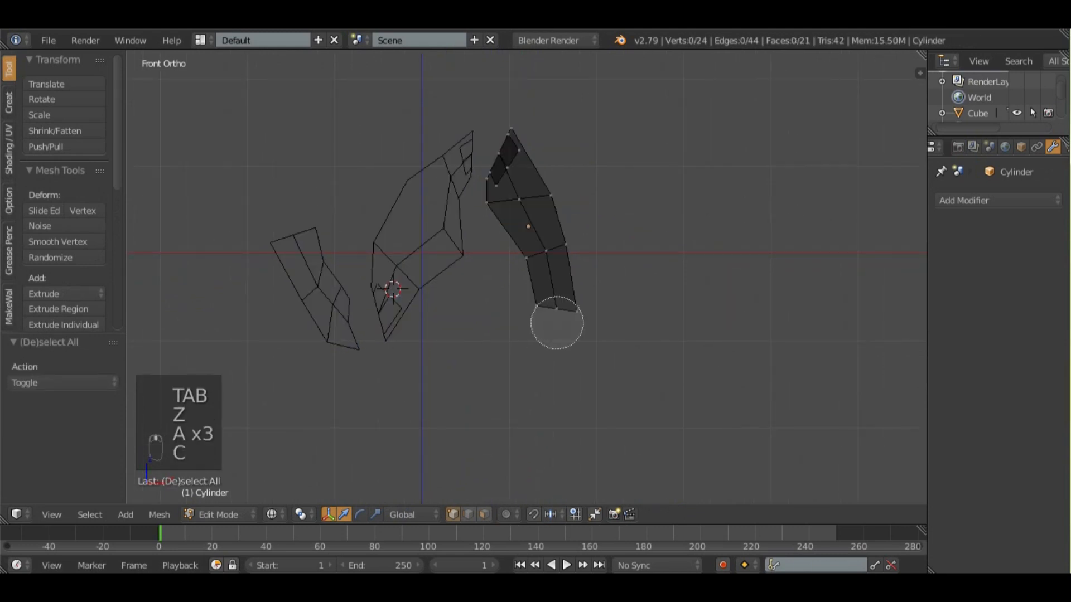
right_click(579, 329)
scroll(579, 329, "up", 3)
key("e")
key("s")
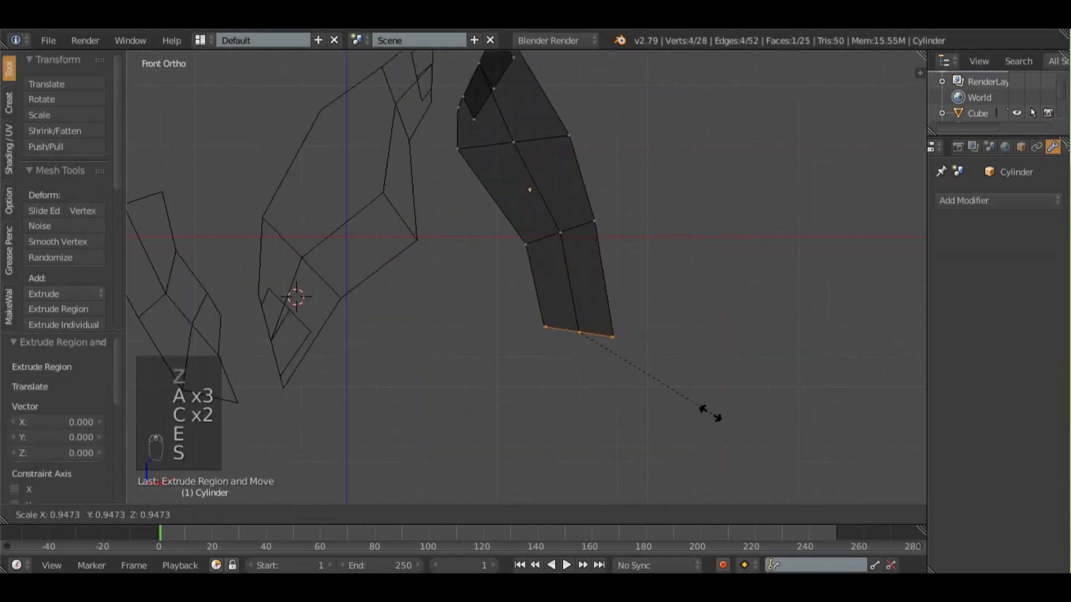
key("ctrl+z")
- Rotate the lower end face, inset it by a scaled extrusion, and extrude it inward as a recess, rotating its floor -6.33°
key("r")
key("e")
key("s")
left_click(693, 381)
key("e")
left_click(683, 352)
key("r")
left_click(684, 340)
key("g")
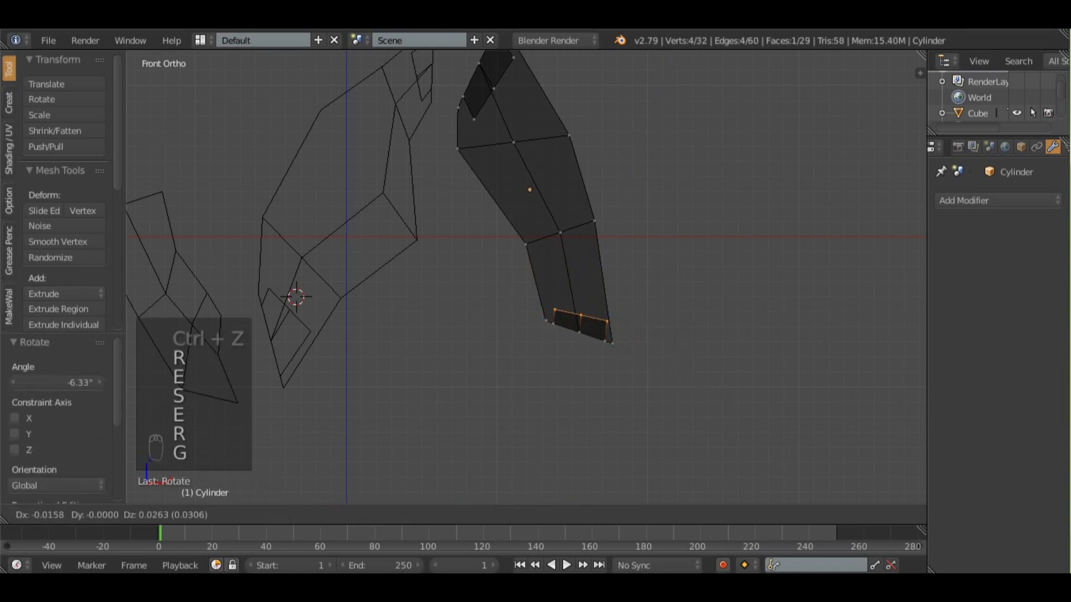
left_click(683, 336)
- Extrude the recess floor in place and scale the new face to 0.814
key("e")
left_click(683, 337)
key("s")
left_click(680, 344)
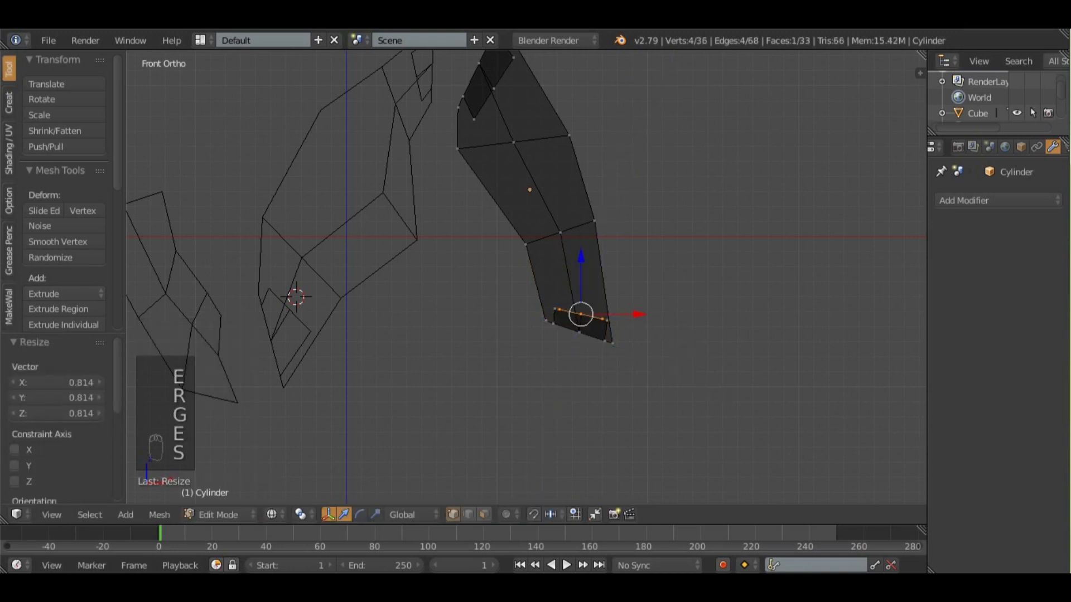
- Extrude the inset face down out of the recess, flatten it along Z, and scale and move it into a narrow tip
key("e")
left_click(662, 422)
key("s")
key("z")
left_click(662, 423)
key("s")
left_click(590, 390)
key("g")
left_click(591, 421)
- Add a loop cut around the middle of the narrow extension, bevel it and move the result 0.068 along X
key("ctrl+r")
left_click(611, 385)
left_click(611, 385)
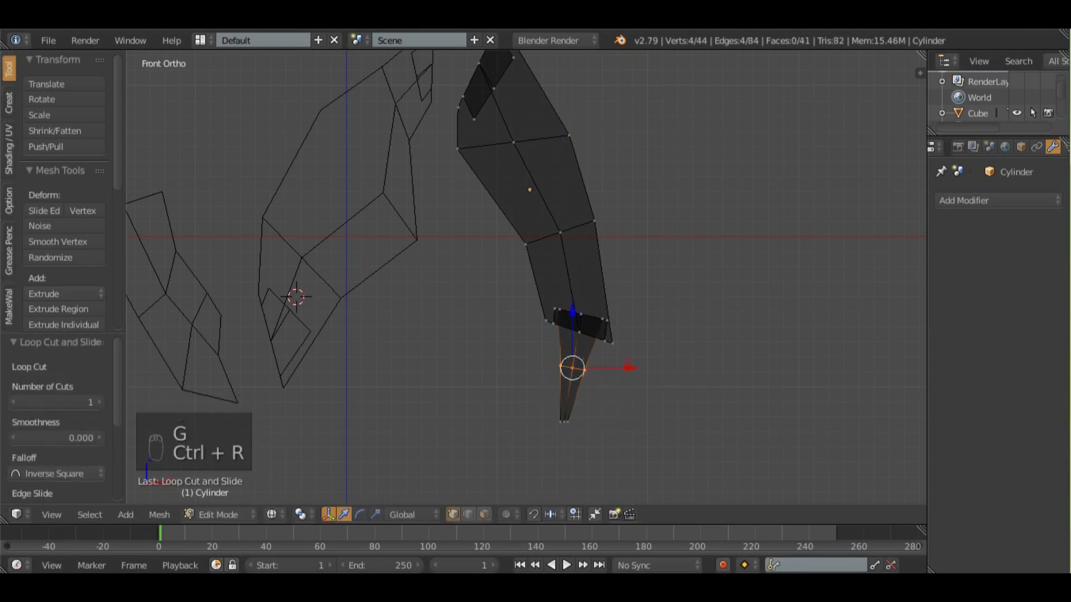
key("ctrl+b")
left_click(644, 393)
left_click_drag(626, 368, 637, 368)
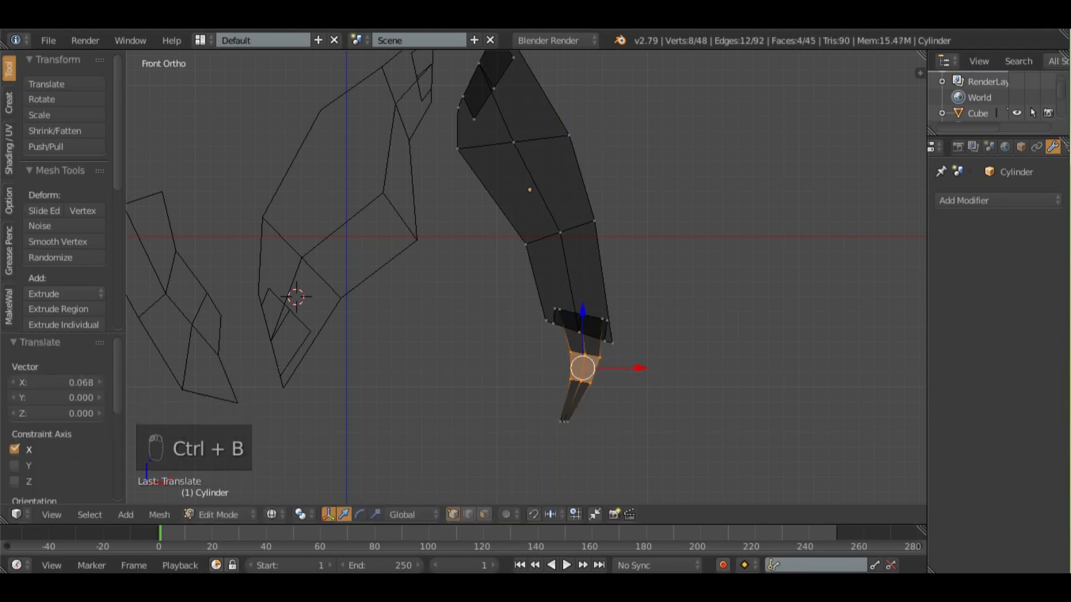
- Select the end vertices at the tip of the narrow extension and scale them to 0.862
key("a")
key("c")
left_click(562, 435)
right_click(562, 435)
key("s")
left_click(648, 434)
- Select the inner edge loop of the original piece's upper recess and scale it to 0.927
middle_click_drag(502, 279, 622, 484, "shift")
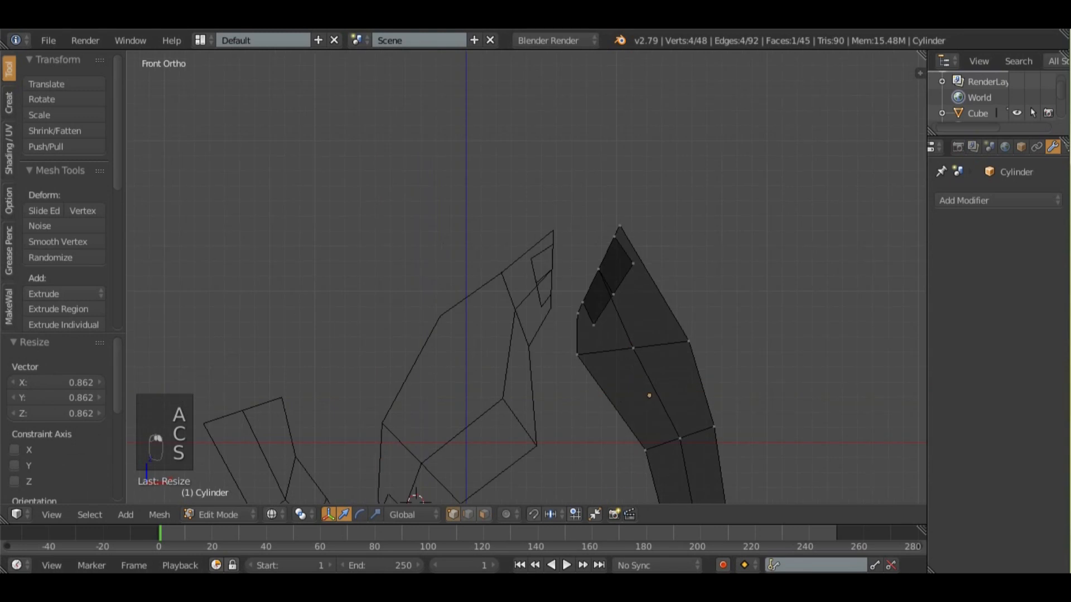
key("a")
key("a")
key("a")
key("a")
scroll(524, 277, "up", 1)
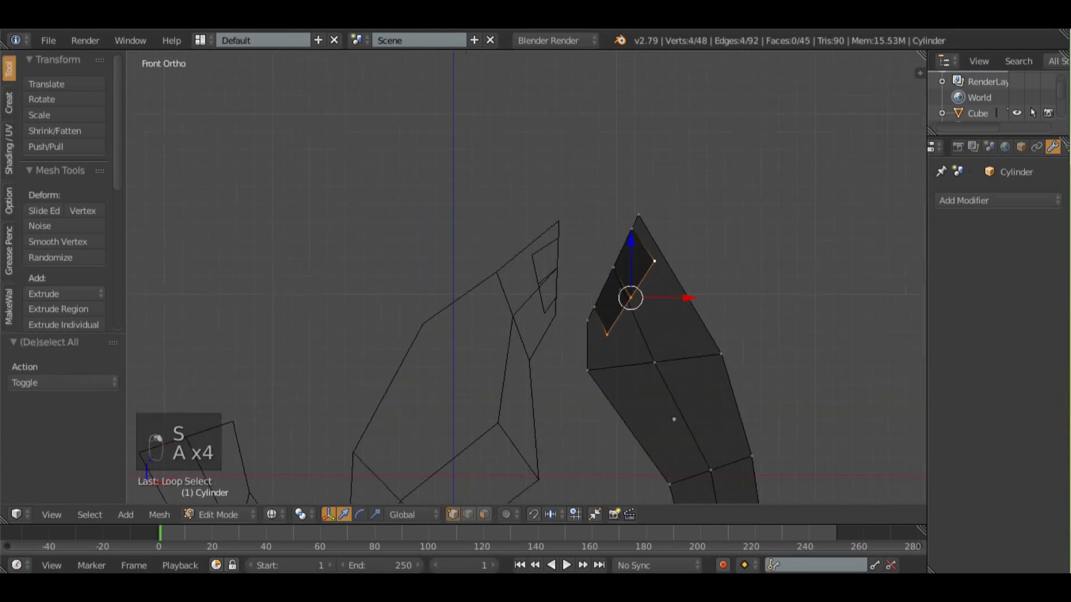
key("s")
left_click(747, 347)
- Extrude the upper recess loop in place and scale the new loop to 0.787
key("e")
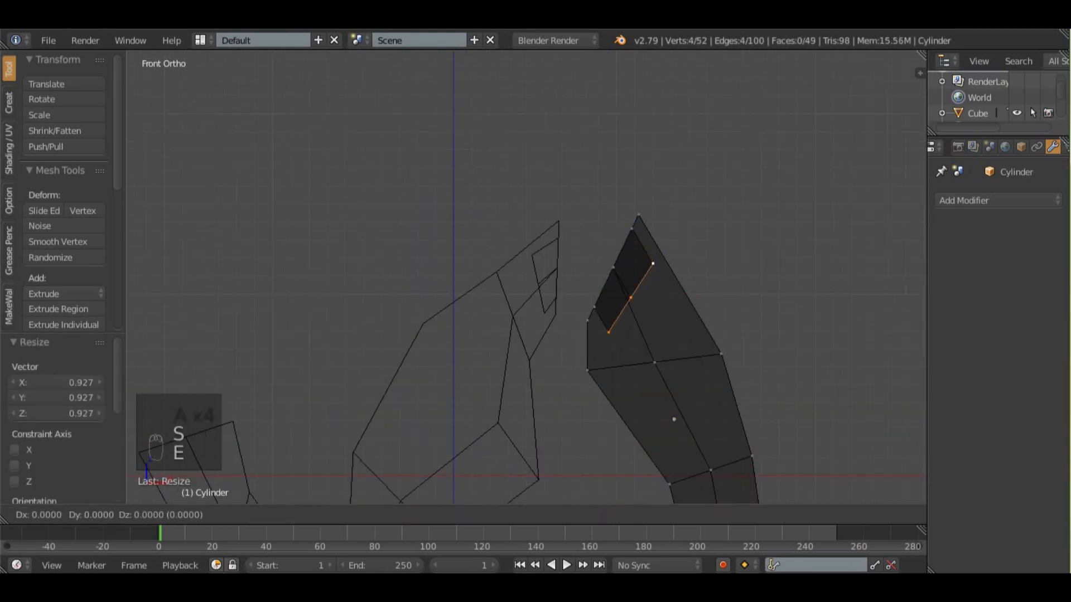
right_click(748, 346)
key("s")
left_click(748, 347)
- Extrude the inner loop out through the upper recess opening, then rotate and move its end toward the neighbouring piece
key("e")
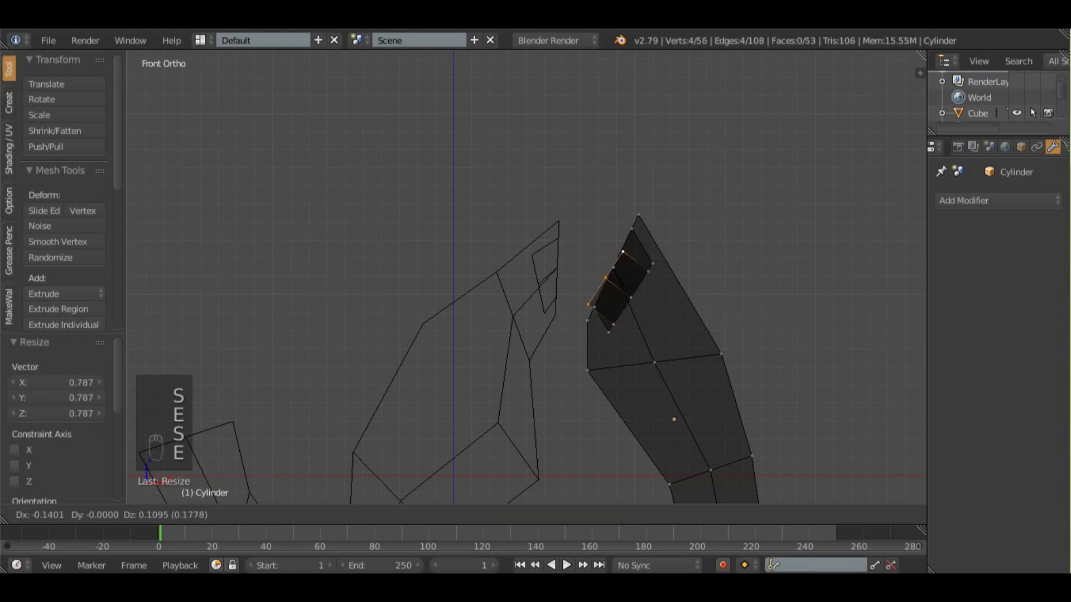
left_click(691, 278)
key("r")
left_click(687, 273)
key("g")
left_click(687, 274)
key("r")
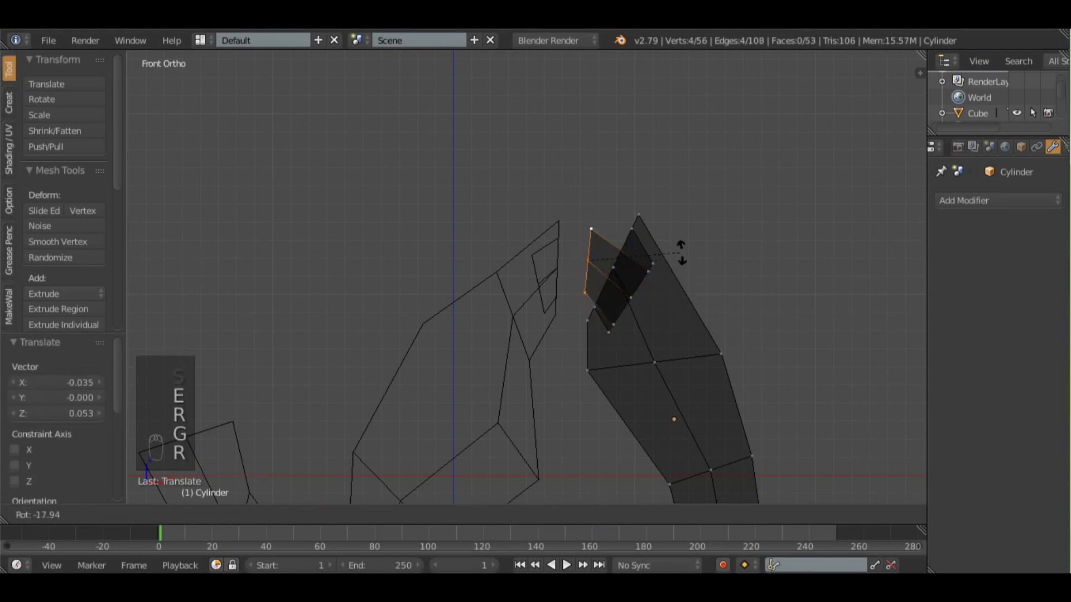
left_click(682, 252)
key("g")
left_click(580, 239)
- Extrude the connector's end into the neighbouring middle piece's upper recess, then rotate and scale the new end to fit the opening
key("e")
left_click(544, 273)
key("r")
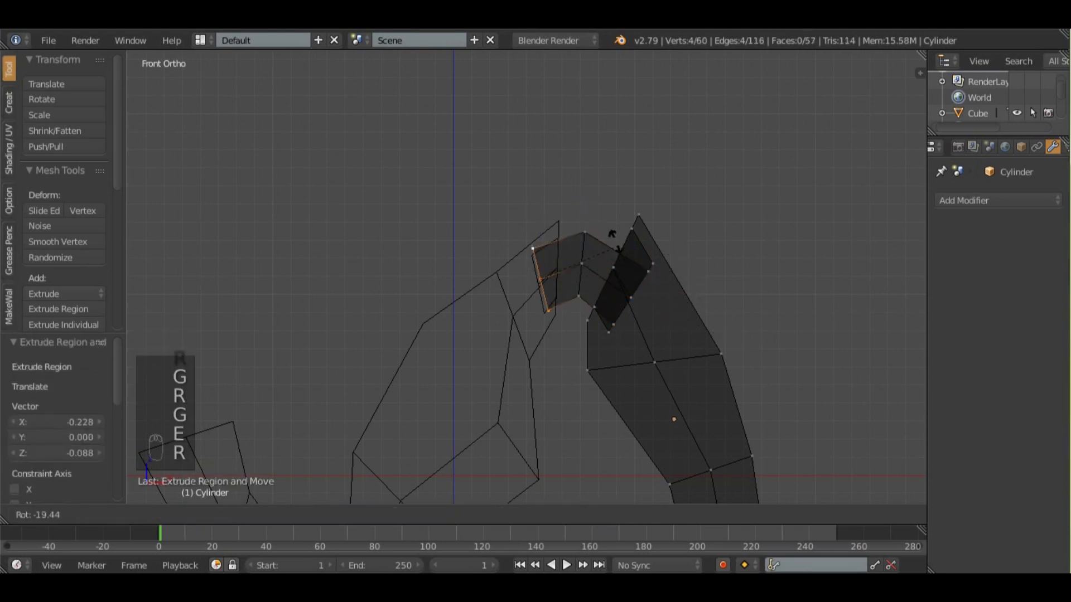
left_click(612, 233)
key("s")
left_click(663, 315)
key("r")
left_click(644, 332)
key("s")
left_click(633, 334)
key("g")
left_click(633, 333)
scroll(524, 279, "down", 5)
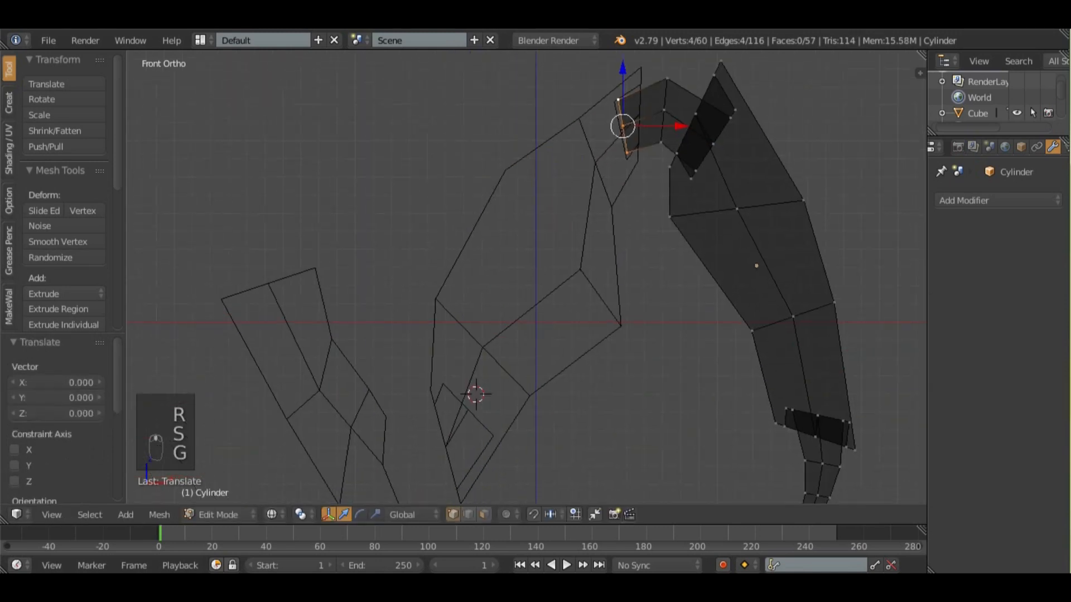
- Switch editing to the middle piece and select the inner edge loop of its lower recess
key("Tab")
scroll(524, 279, "up", 3)
right_click(554, 238)
key("Tab")
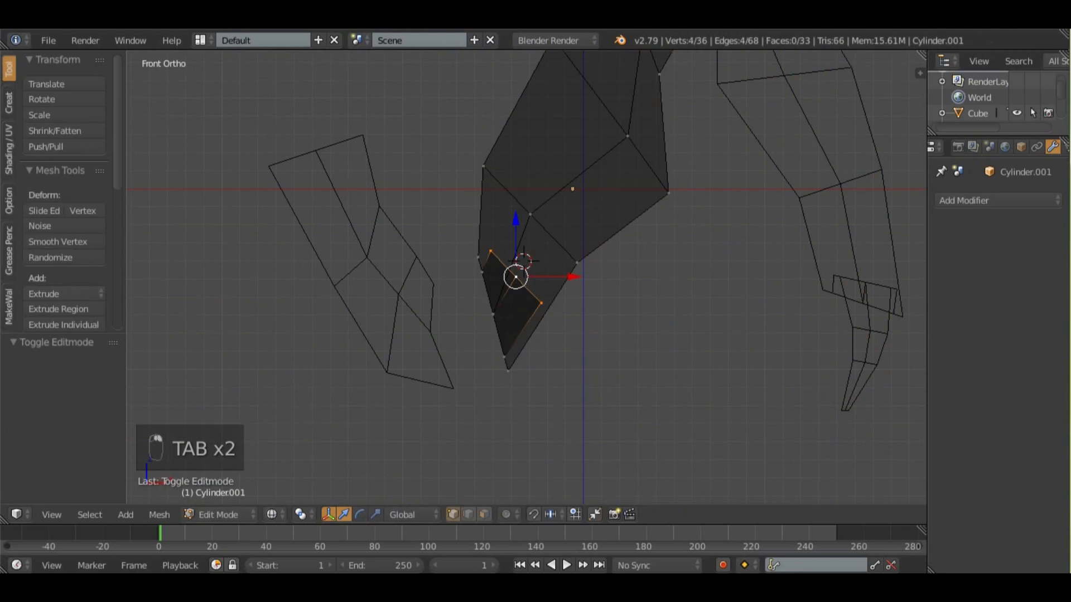
key("a")
key("a")
key("a")
middle_click_drag(524, 279, 557, 253, "shift")
scroll(557, 253, "up", 1)
key("ctrl+z")
scroll(678, 347, "up", 2)
- Extrude the middle piece's lower recess loop in place and scale the new loop to 0.692
key("e")
left_click(677, 346)
key("ctrl+z")
key("s")
left_click(678, 347)
key("e")
left_click(680, 346)
key("s")
left_click(681, 347)
- Extrude the inner loop out through the lower recess opening toward the leftmost piece, then rotate, move and scale its end
key("e")
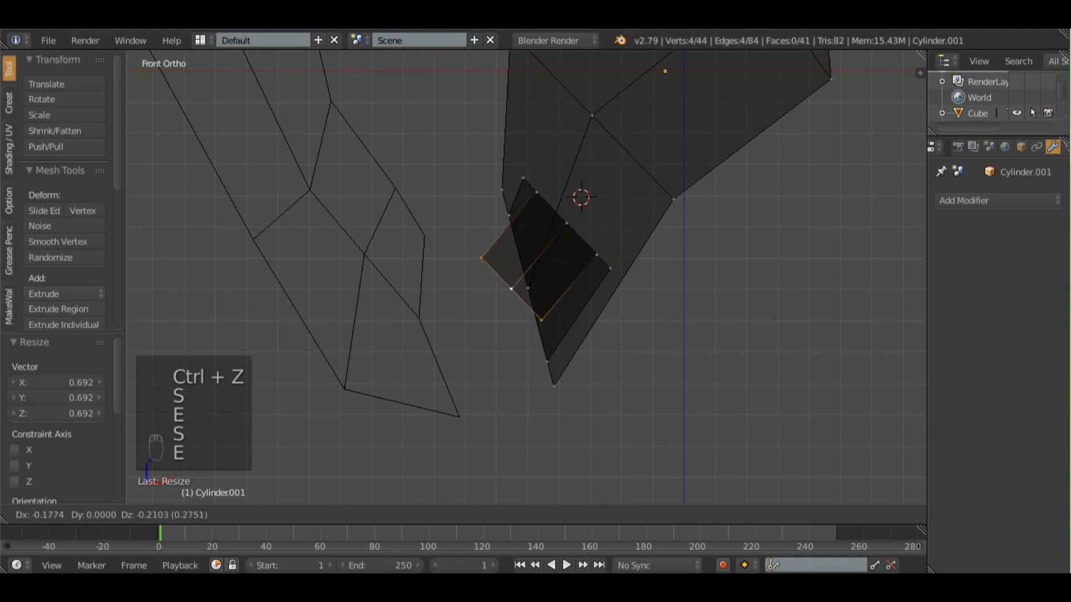
left_click(630, 359)
key("r")
left_click(633, 368)
key("g")
left_click(617, 411)
key("s")
left_click(616, 411)
key("g")
left_click(617, 415)
key("s")
left_click(641, 388)
key("r")
left_click(641, 390)
- Extrude the lower connector's end into the leftmost piece, then rotate, scale and move the new end to fit inside it
key("e")
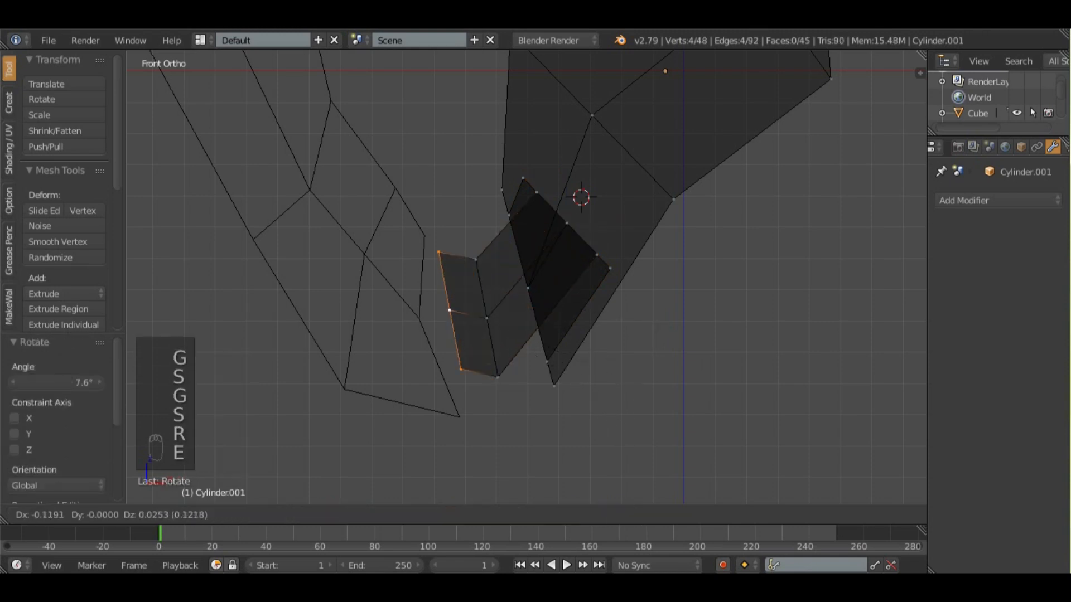
left_click(562, 381)
key("r")
left_click(500, 410)
key("s")
left_click(489, 397)
key("g")
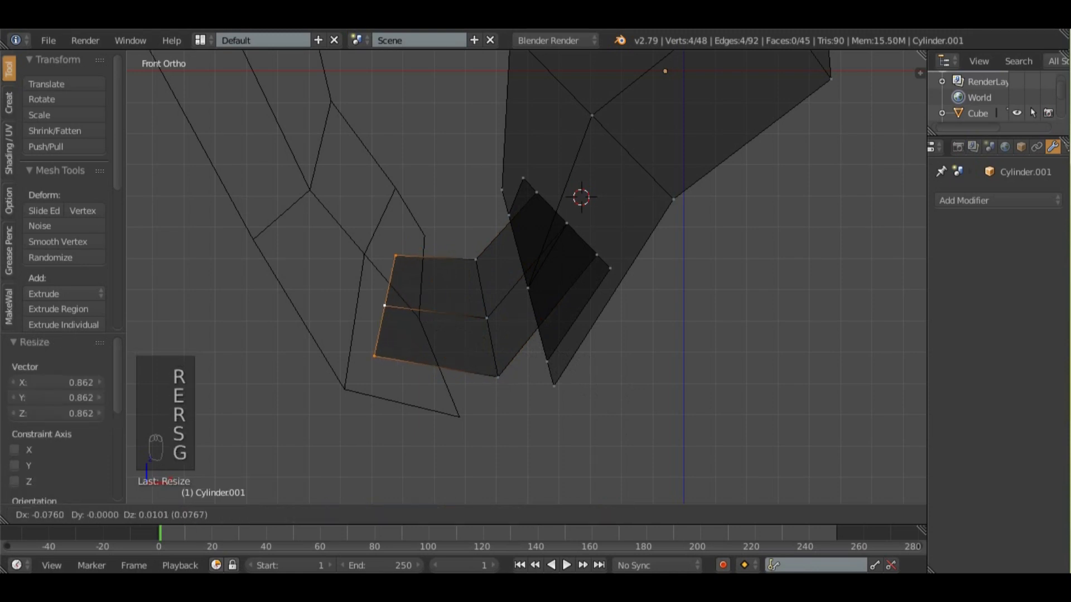
left_click(522, 384)
key("s")
left_click(514, 377)
- Finish editing, switch to solid shading and join all three pieces into one object
key("Tab")
scroll(514, 376, "down", 4)
middle_click_drag(515, 377, 473, 399)
key("z")
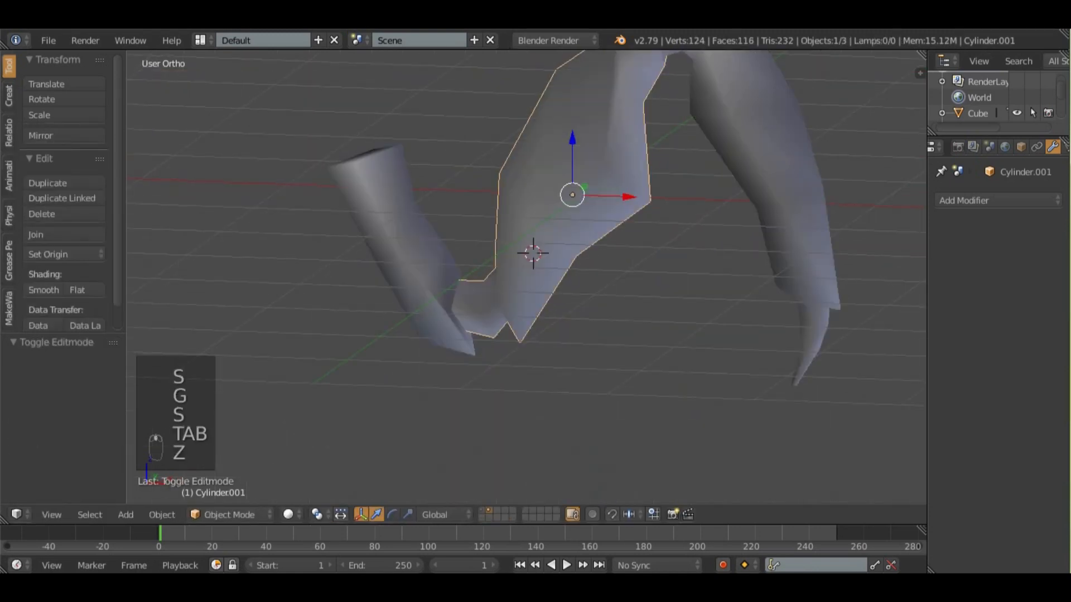
scroll(473, 398, "down", 2)
right_click(438, 251, "shift")
right_click(688, 193, "shift")
key("ctrl+j")
- Select the whole joined mesh and recalculate its normals to make them consistent
middle_click_drag(689, 193, 642, 245)
key("Tab")
key("a")
key("a")
key("a")
key("a")
key("ctrl+n")
- Hide the outer rim loop of the middle piece's upper opening to expose the recess and the connector end
scroll(627, 307, "up", 4)
scroll(681, 427, "up", 2)
key("a")
key("h")
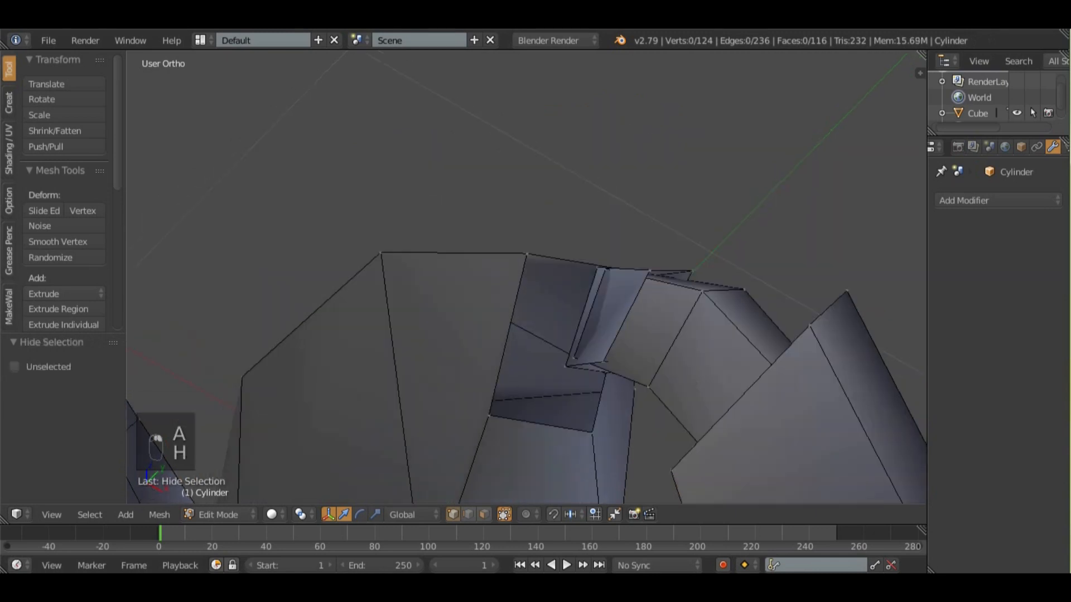
- Select the upper connector's end loop inside the middle piece's recess and delete its vertices
key("z")
key("a")
key("a")
key("a")
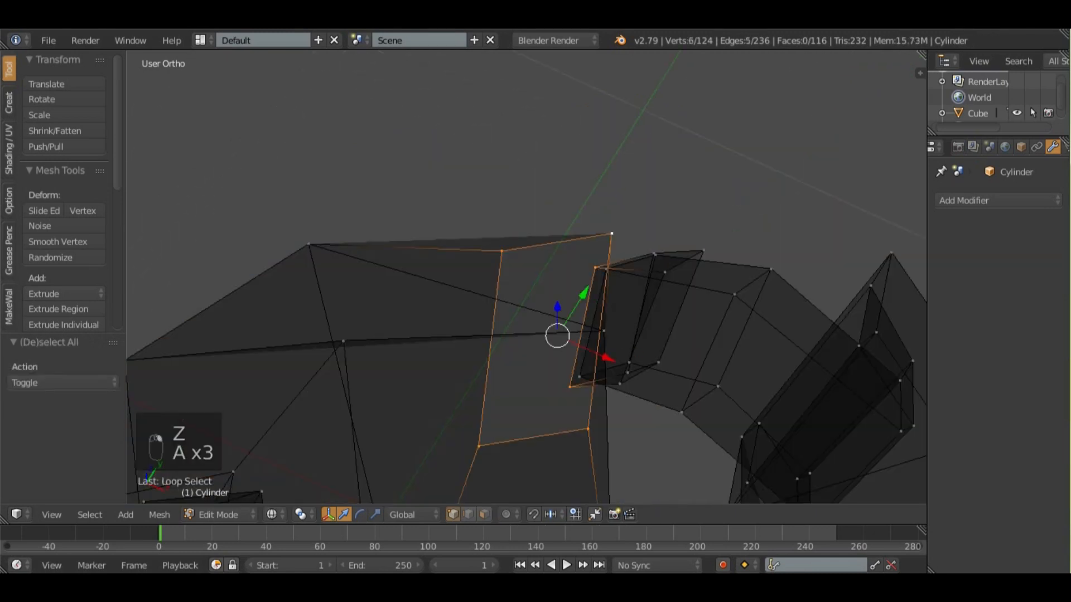
key("a")
right_click(606, 310, "alt")
key("z")
key("a")
right_click(598, 303, "alt")
key("x")
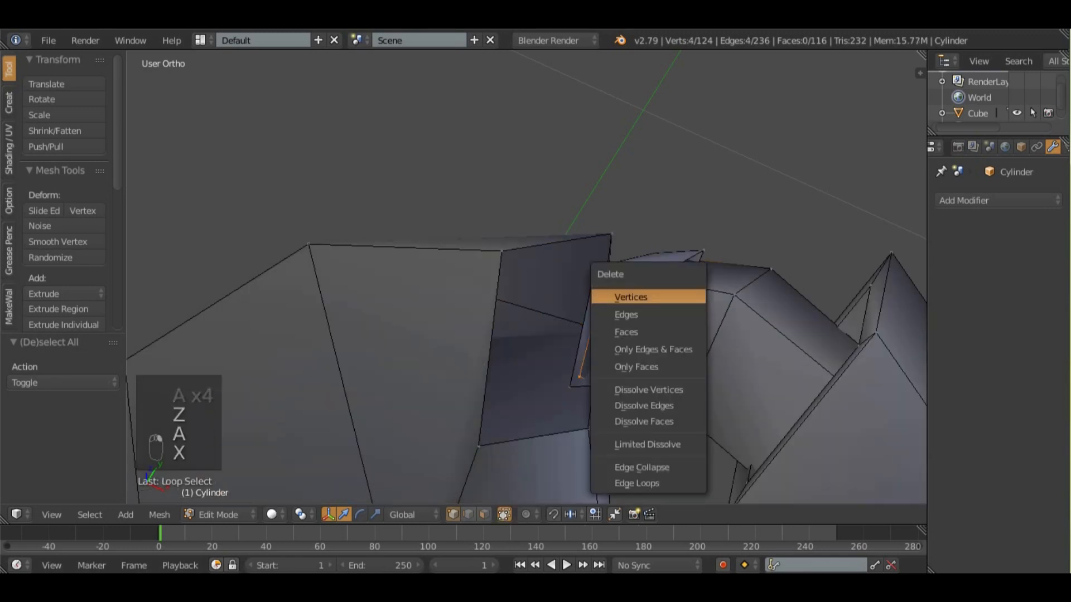
left_click(613, 296)
middle_click_drag(619, 296, 697, 362)
key("ctrl+z")
middle_click_drag(769, 335, 736, 286)
key("x")
left_click(686, 286)
- Select the open loops of the upper recess and the connector and join them with Bridge Edge Loops
key("a")
key("a")
key("a")
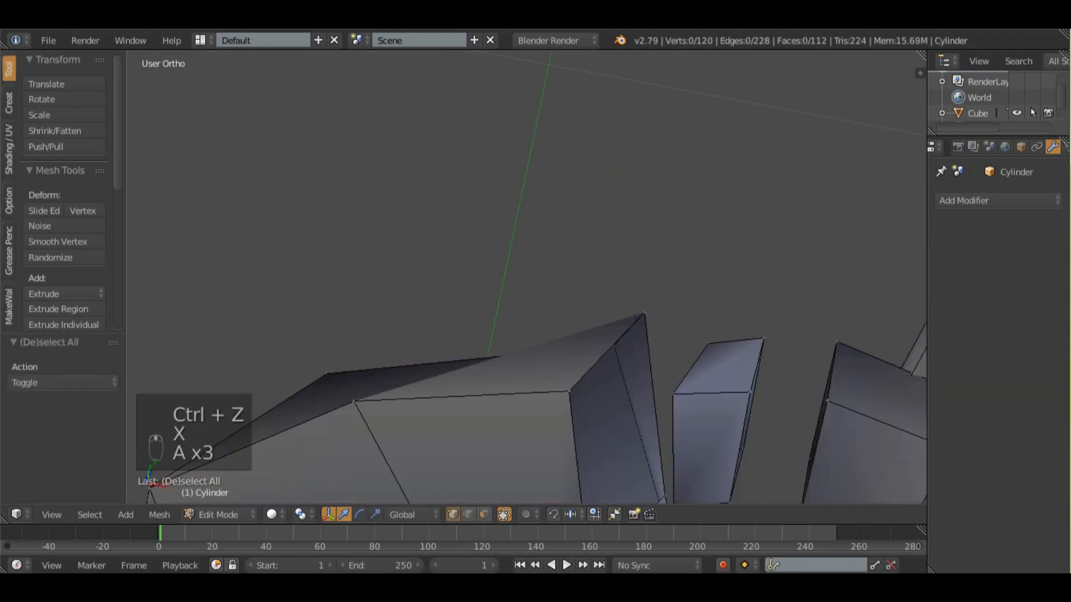
key("space")
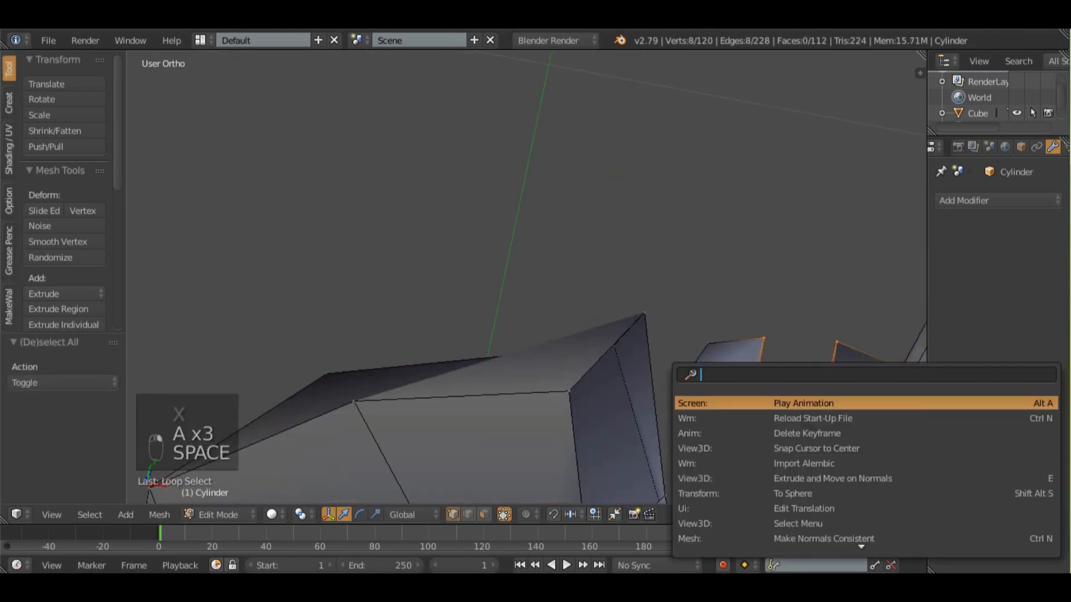
type("bri")
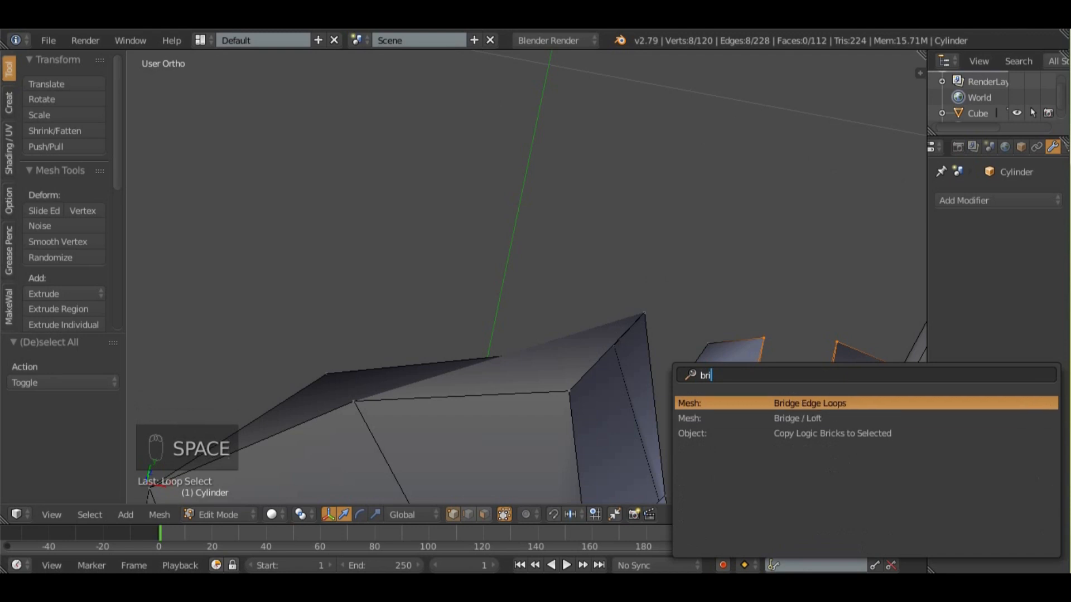
key("Return")
key("Tab")
scroll(557, 335, "down", 5)
middle_click_drag(557, 335, 538, 293)
- Reveal the hidden geometry of the joined mesh, clear the selection and leave editing
key("Tab")
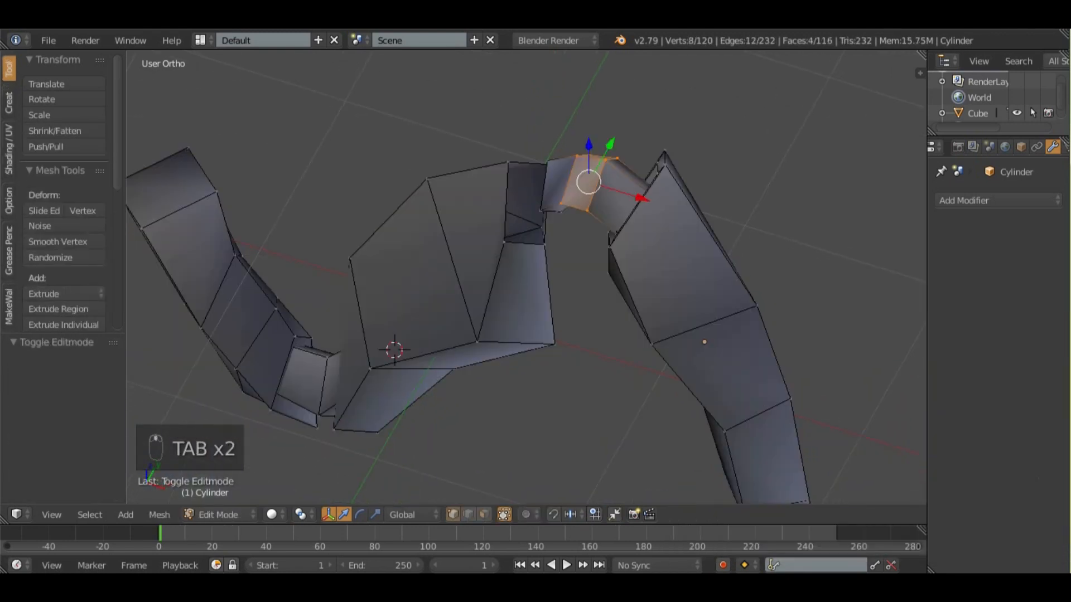
key("a")
key("a")
key("a")
key("a")
key("a")
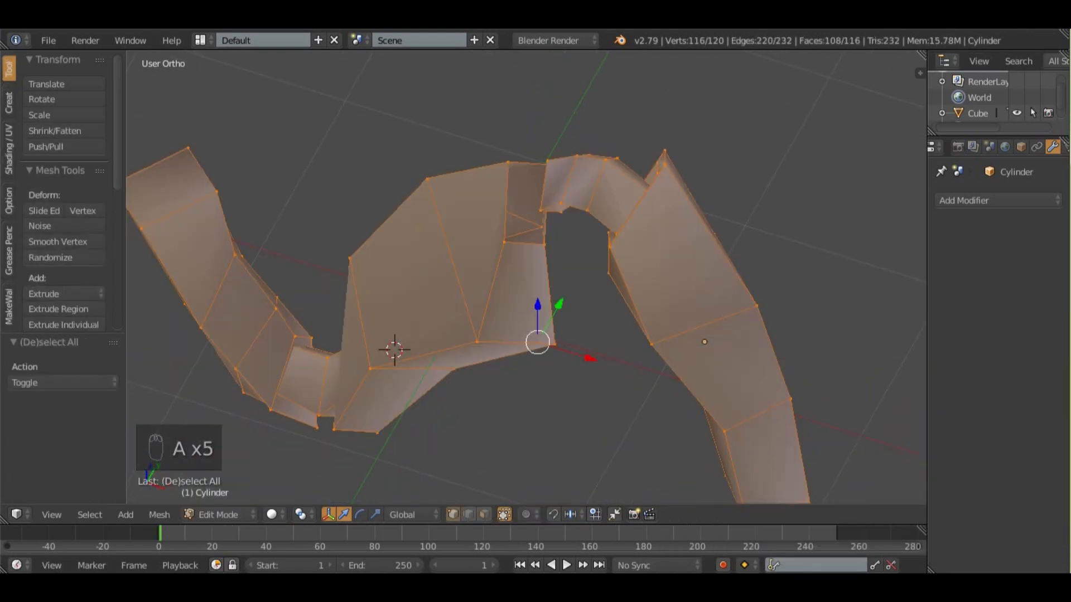
key("alt+h")
key("a")
key("Tab")
- Edit the mesh again, extrude the leftmost piece's slanted end face in place and scale the new face to 0.748
middle_click_drag(535, 279, 457, 248)
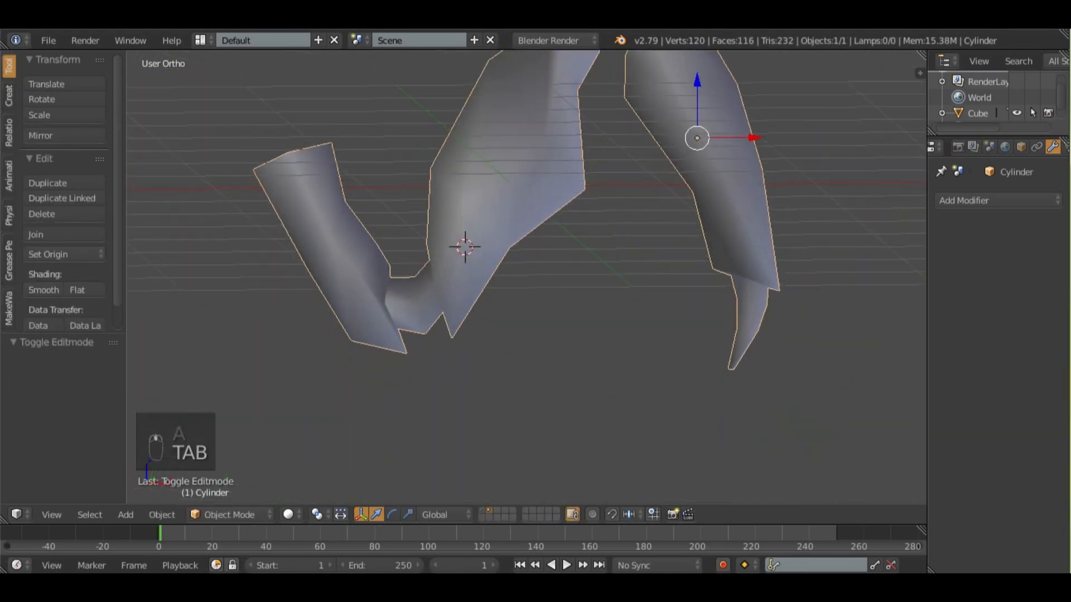
scroll(526, 277, "up", 3)
middle_click_drag(527, 277, 684, 266, "shift")
key("Tab")
middle_click_drag(558, 268, 597, 251, "shift")
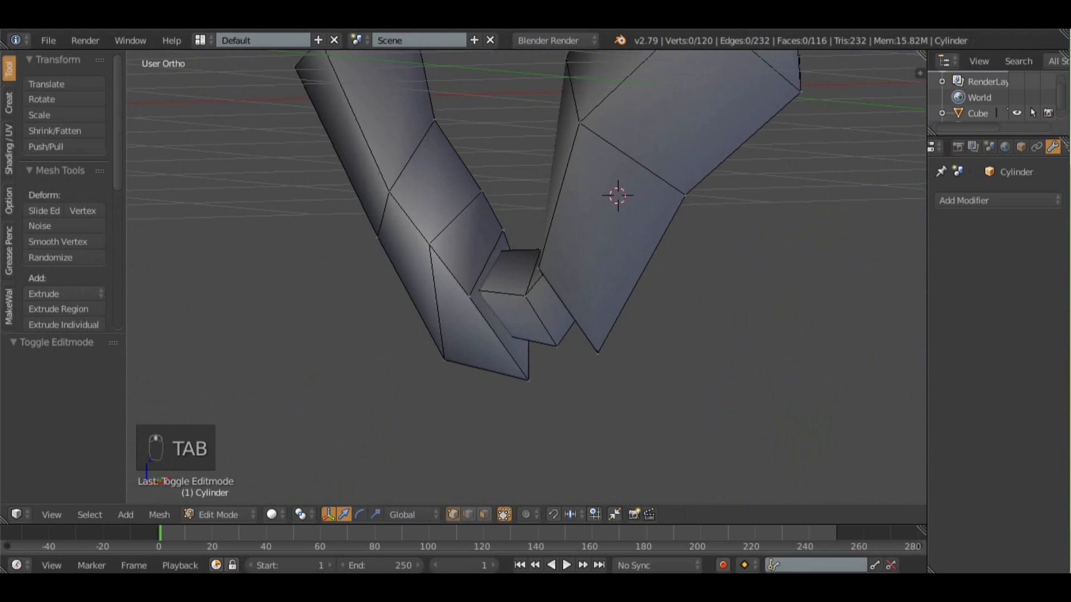
middle_click_drag(526, 277, 538, 275)
scroll(527, 277, "up", 1)
key("z")
scroll(526, 277, "up", 2)
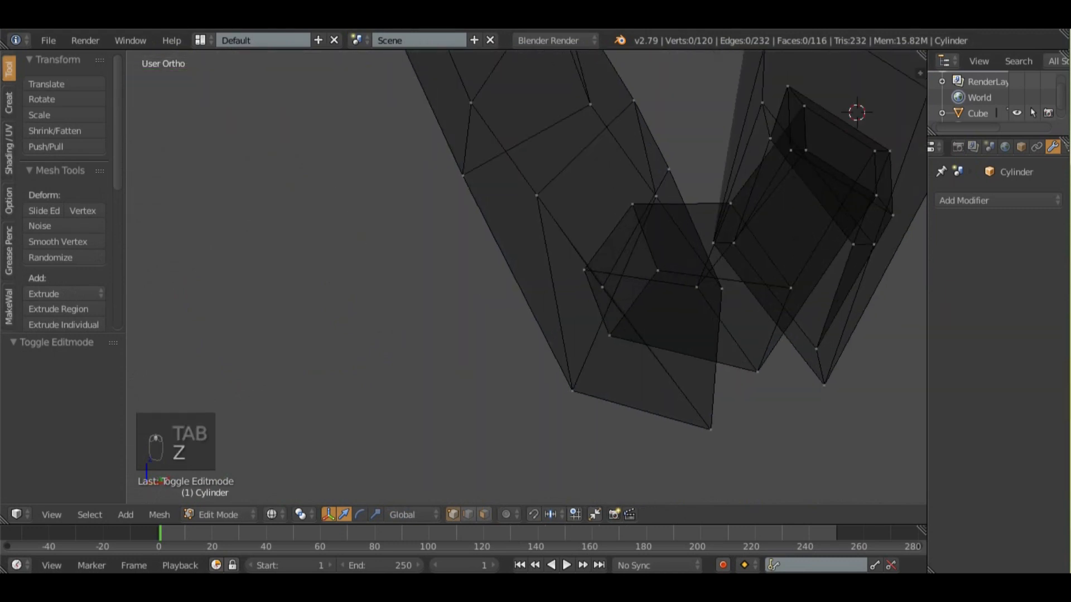
key("z")
right_click(676, 291)
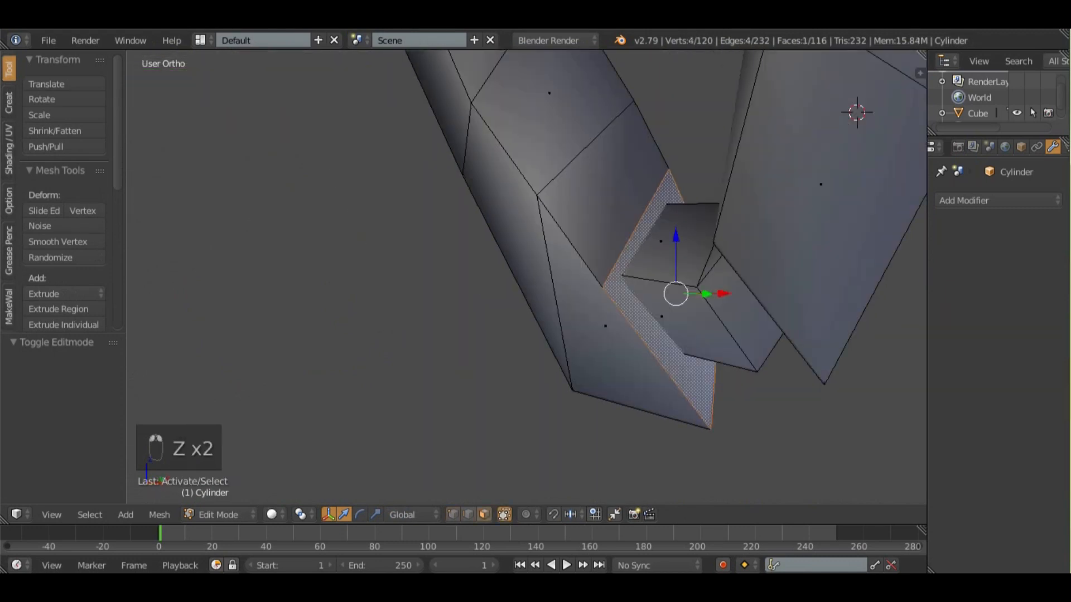
key("e")
key("s")
left_click(788, 431)
- Extrude the inset end face again, scale and move it slightly into the piece, then delete that face
key("e")
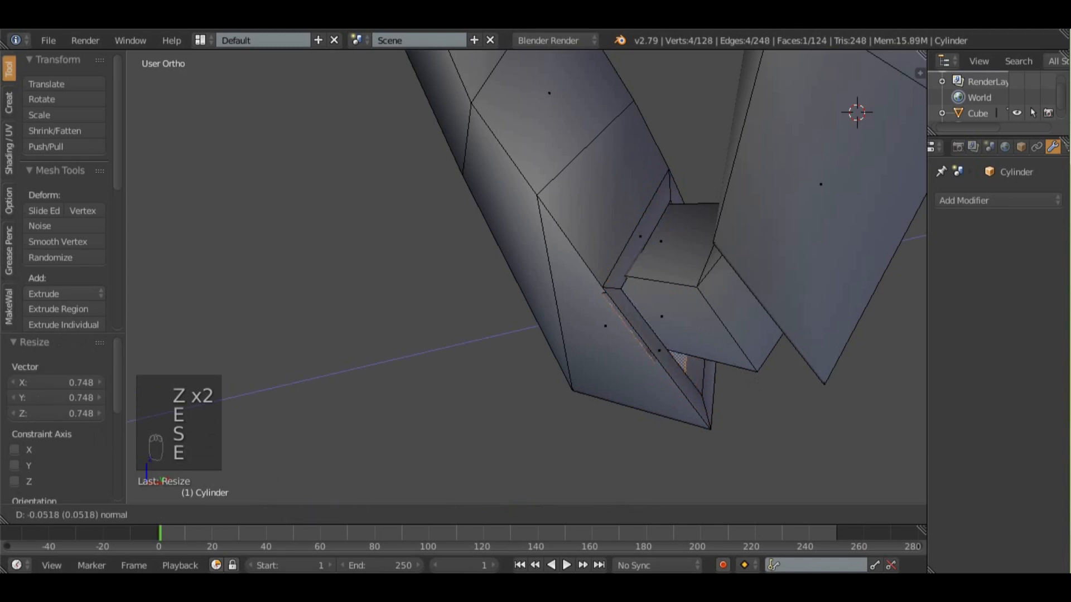
right_click(795, 424)
key("s")
left_click(791, 416)
key("g")
left_click(780, 412)
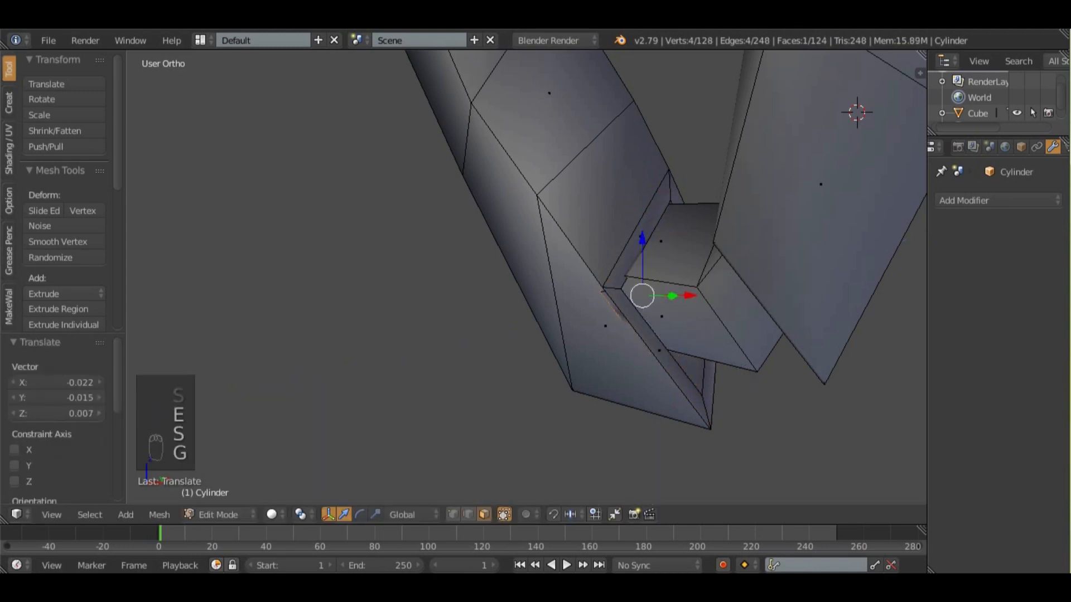
key("x")
left_click(764, 405)
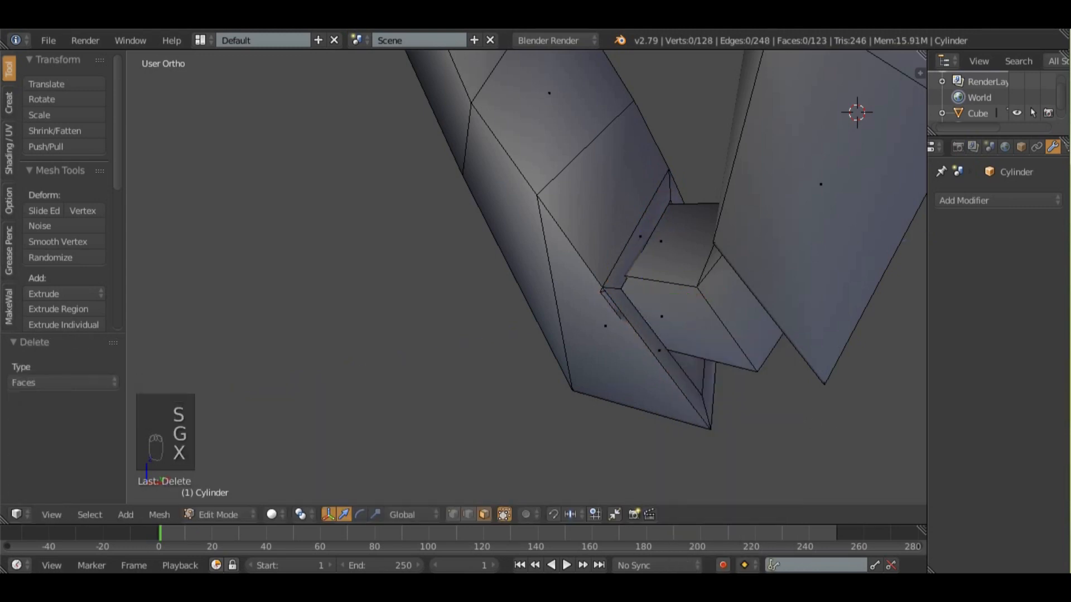
- Select the innermost loop of the leftmost piece's new recess and scale it to fit within the walls
key("z")
key("a")
key("a")
key("a")
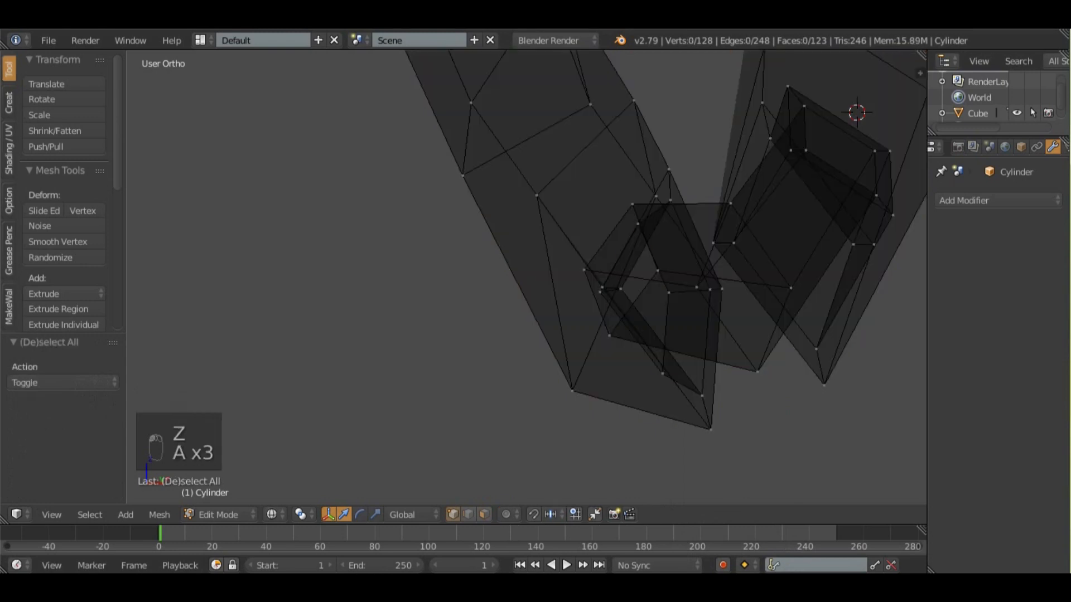
key("s")
left_click(781, 413)
key("z")
key("a")
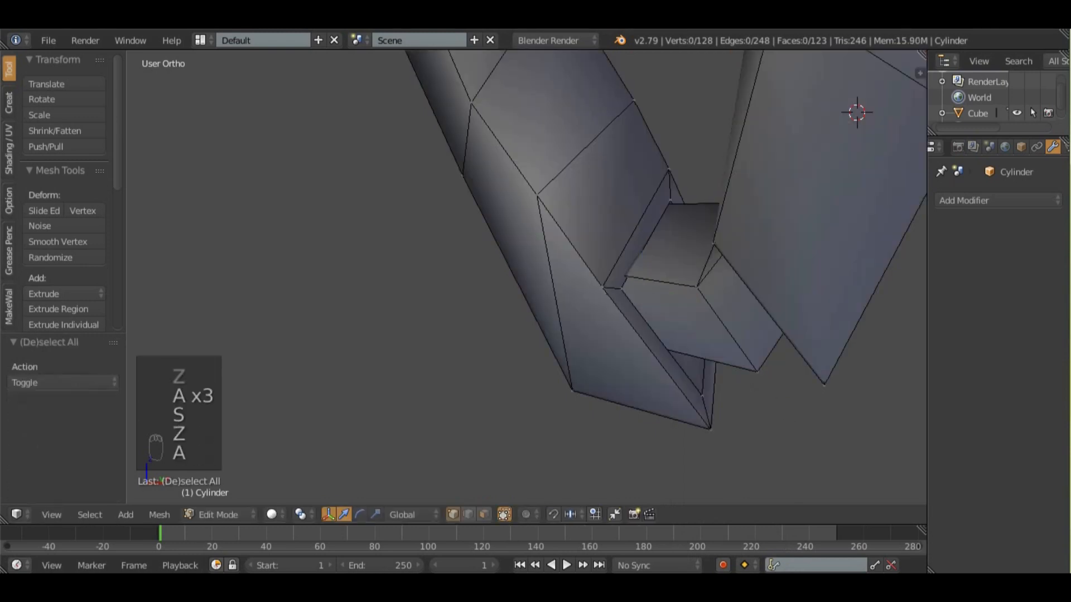
- Hide the outer rim loop of the leftmost piece's recess and delete the vertices of the lower connector's end loop
key("h")
key("a")
key("a")
key("a")
key("x")
left_click(705, 313)
- Hide the recess's inset loop, then bridge the recess's innermost loop to the lower connector's open edge loop
key("a")
key("a")
key("a")
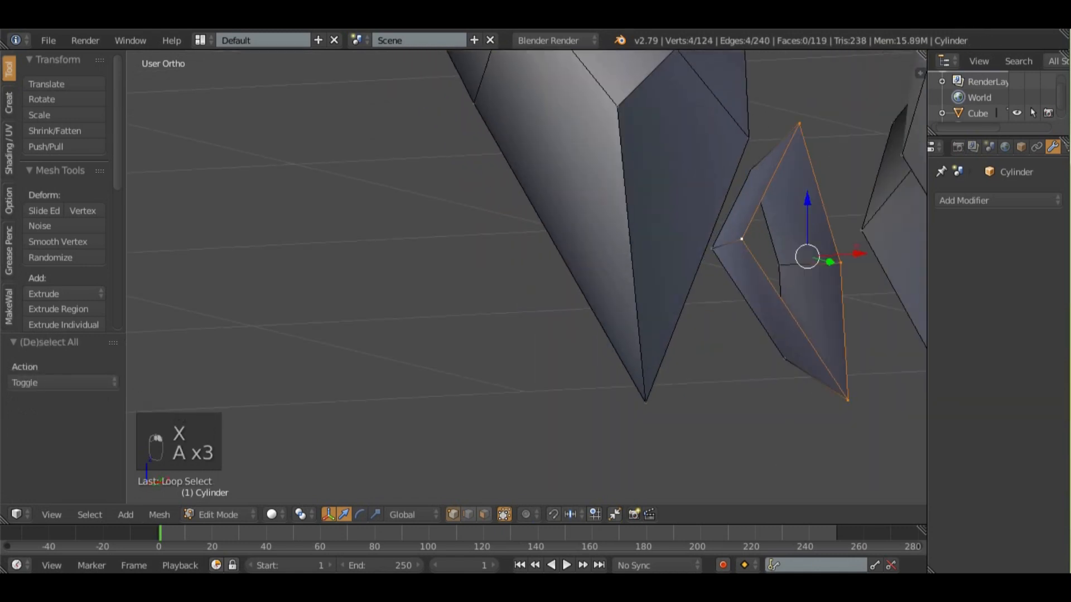
key("h")
key("a")
key("a")
key("a")
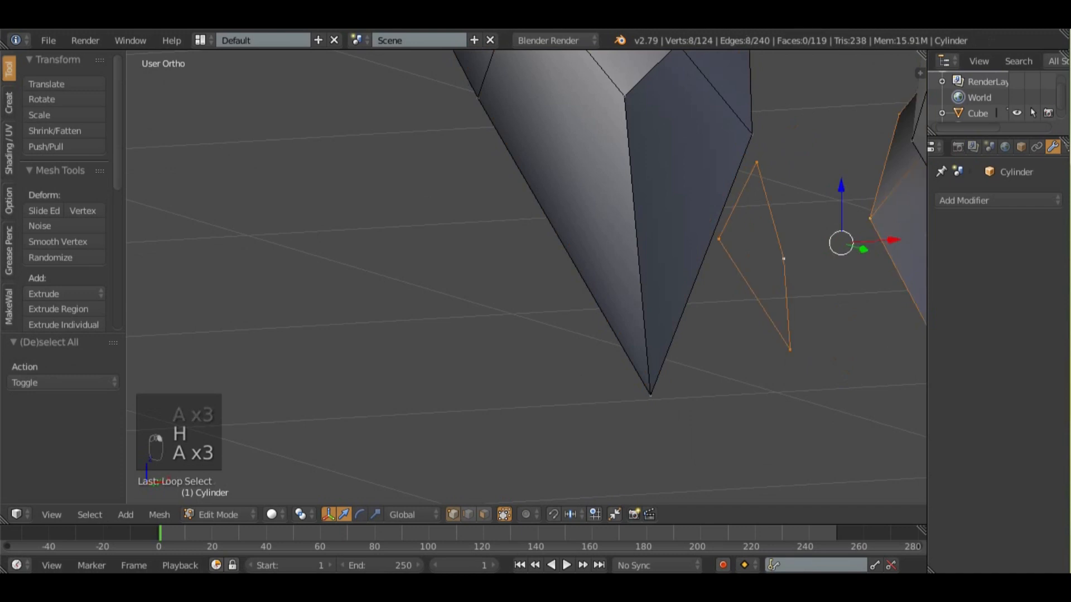
key("space")
key("Return")
scroll(527, 277, "down", 3)
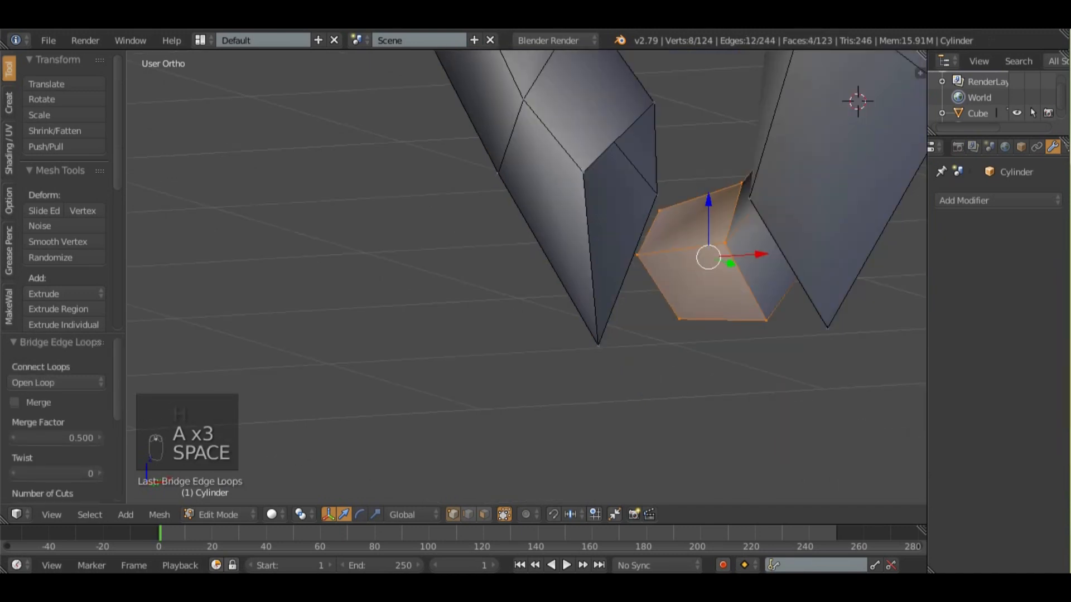
- Reveal the hidden geometry, then select the lower connector's edge loop at the leftmost piece's recess and scale it to about 0.77
key("alt+h")
key("a")
key("a")
key("a")
key("a")
key("z")
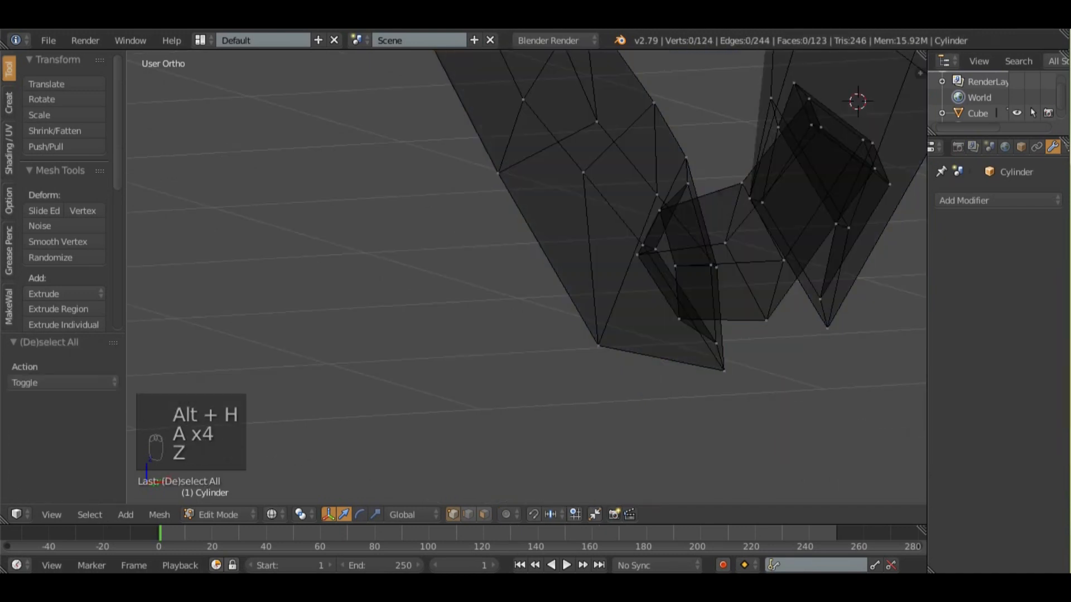
key("a")
key("a")
right_click(669, 296, "alt")
key("z")
key("s")
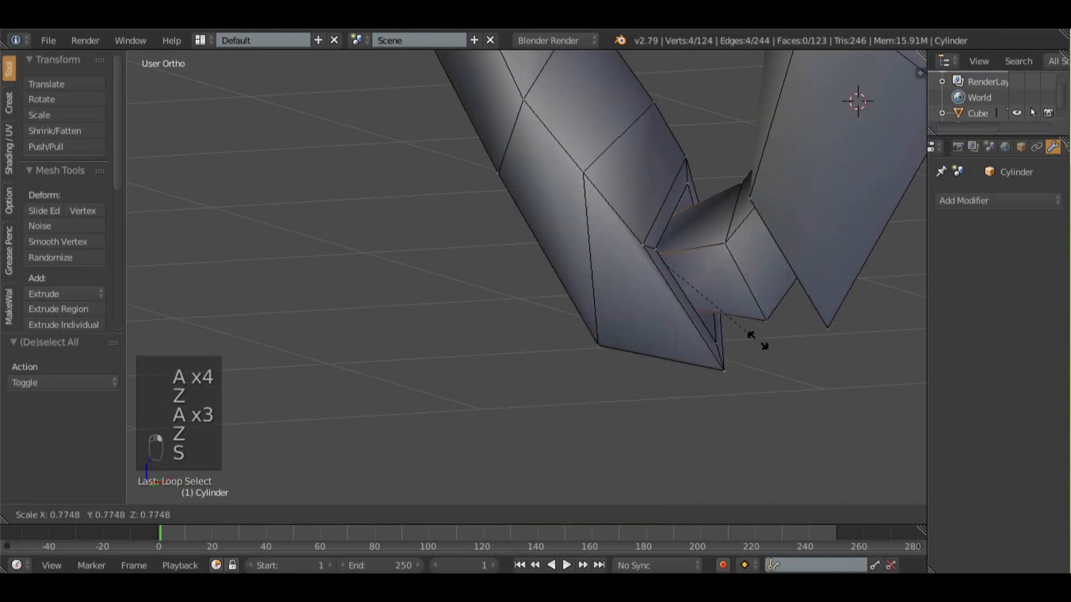
left_click(758, 340)
- Leave mesh editing and add a Subdivision Surface modifier to the leg
key("Tab")
scroll(526, 277, "down", 3)
middle_click_drag(646, 211, 549, 317, "shift")
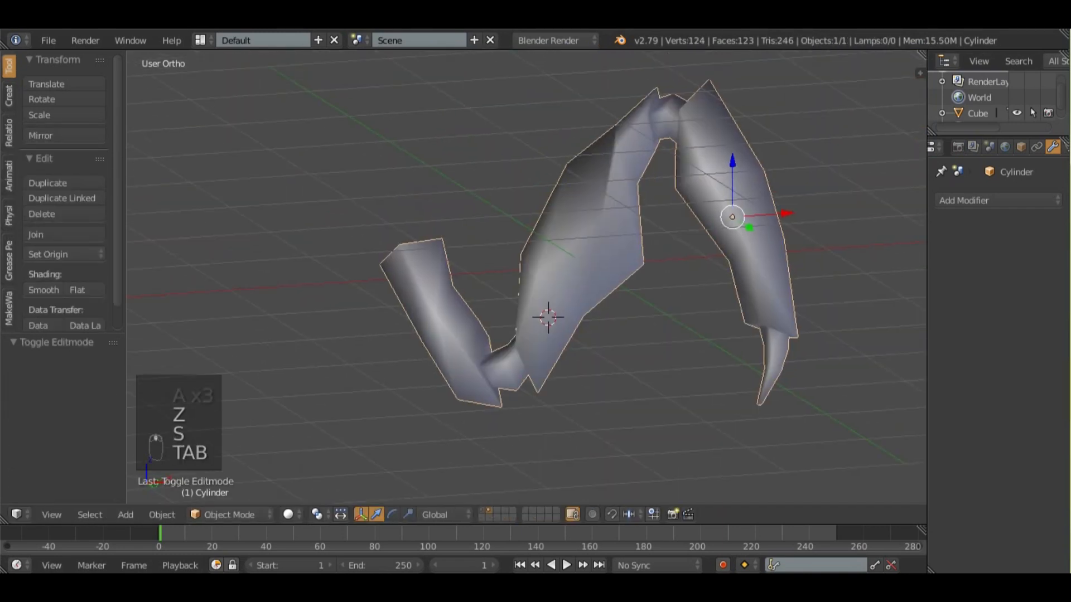
left_click(981, 200)
left_click(768, 463)
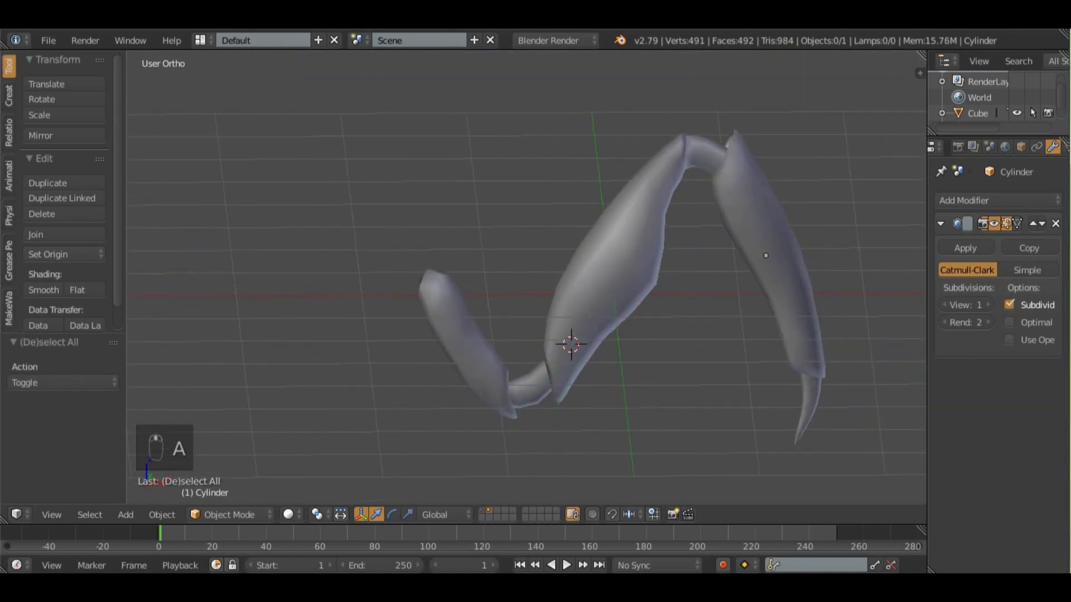
- Select the upper rim loop of the leg's middle piece and scale it up to about 1.21
key("KP_1")
middle_click_drag(613, 279, 534, 296, "shift")
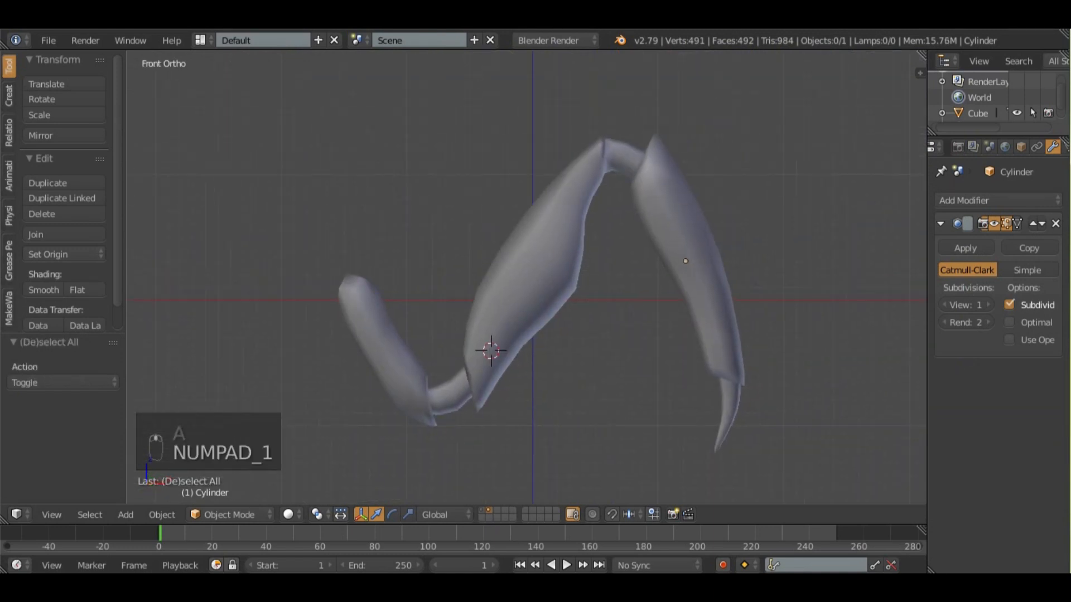
scroll(525, 277, "up", 4)
key("Tab")
key("z")
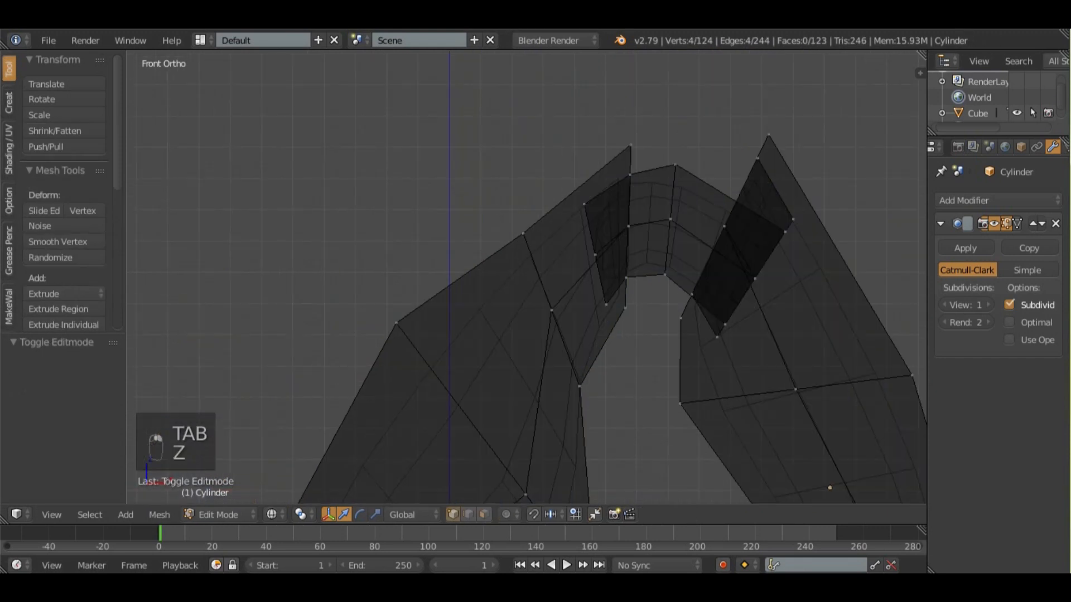
right_click(629, 240, "alt")
key("z")
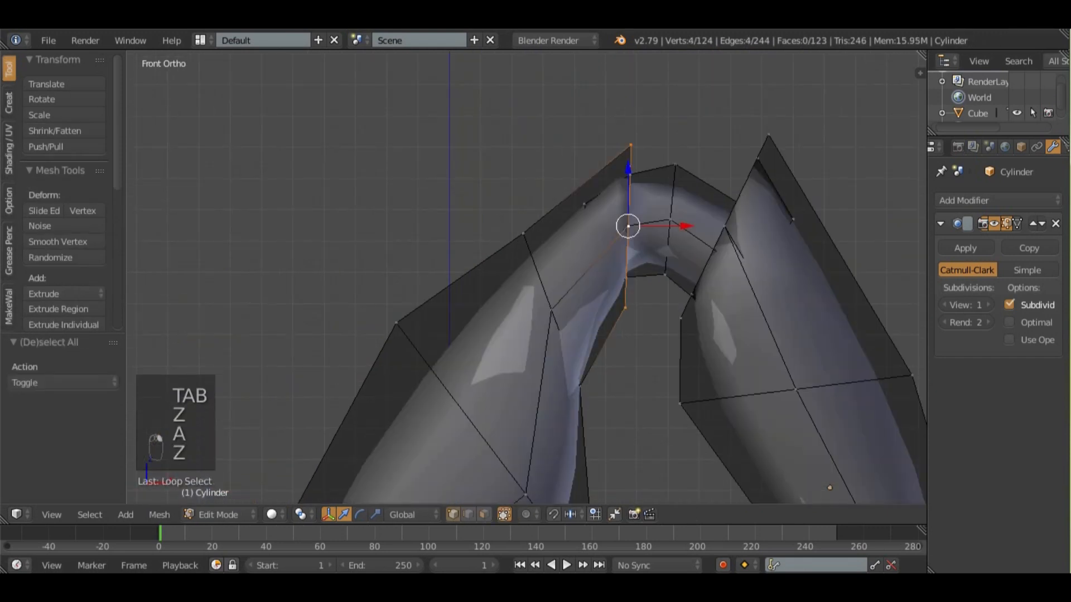
middle_click_drag(675, 321, 712, 323)
key("s")
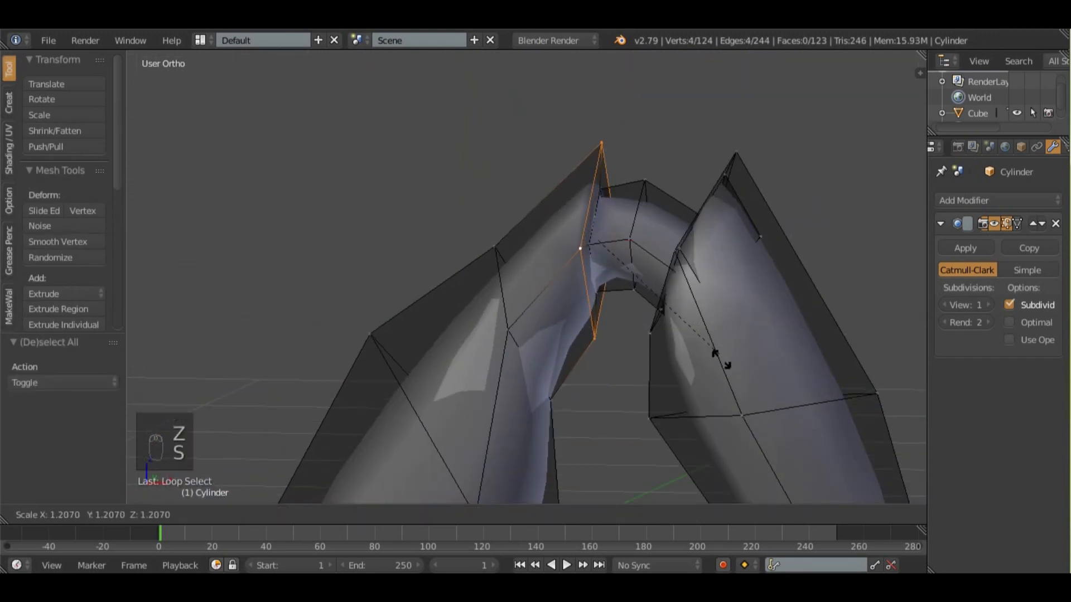
left_click(715, 353)
scroll(715, 354, "down", 5)
- Rotate, scale and move the upper edge loop of the claw-tipped piece to tilt and widen that section
key("a")
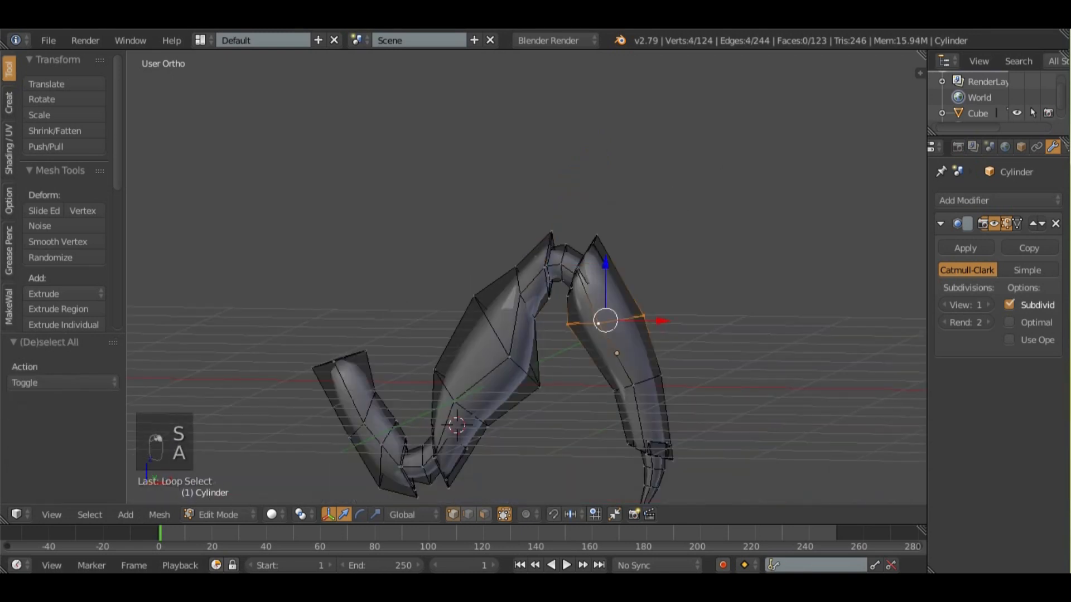
key("r")
key("s")
key("r")
key("g")
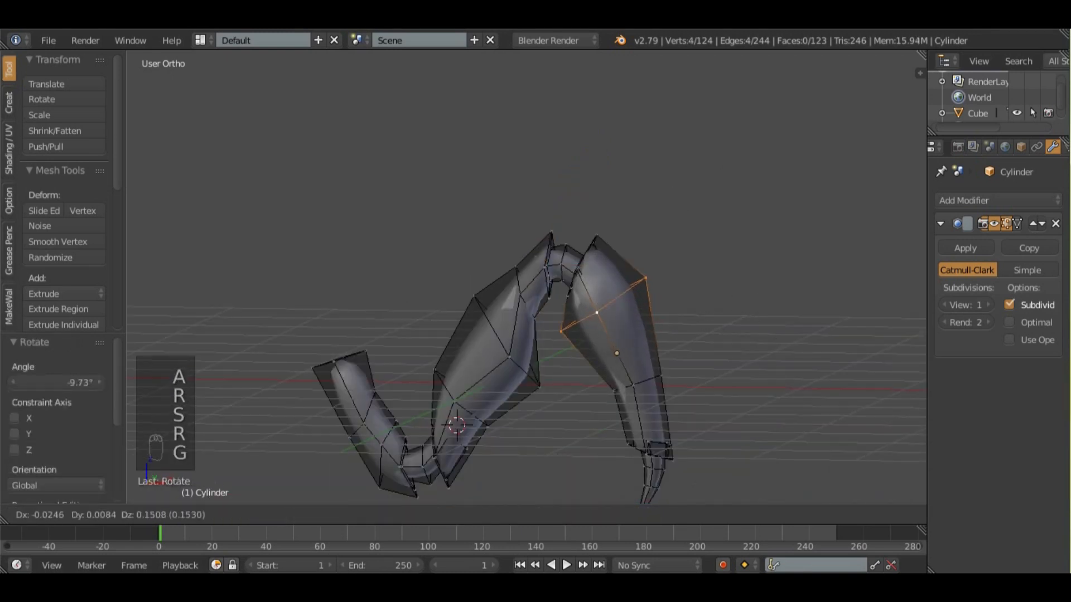
left_click(750, 263)
key("r")
left_click(750, 266)
key("s")
left_click(751, 267)
key("Tab")
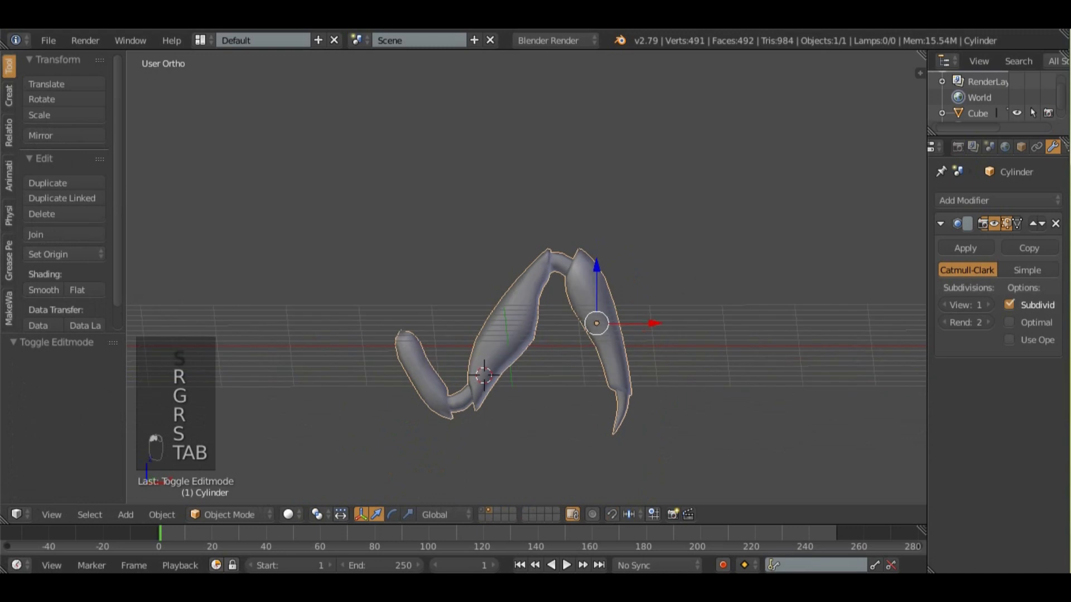
- Move the lower edge loop of the claw-tipped piece about 0.13 along X and 0.11 along Z
key("Tab")
key("g")
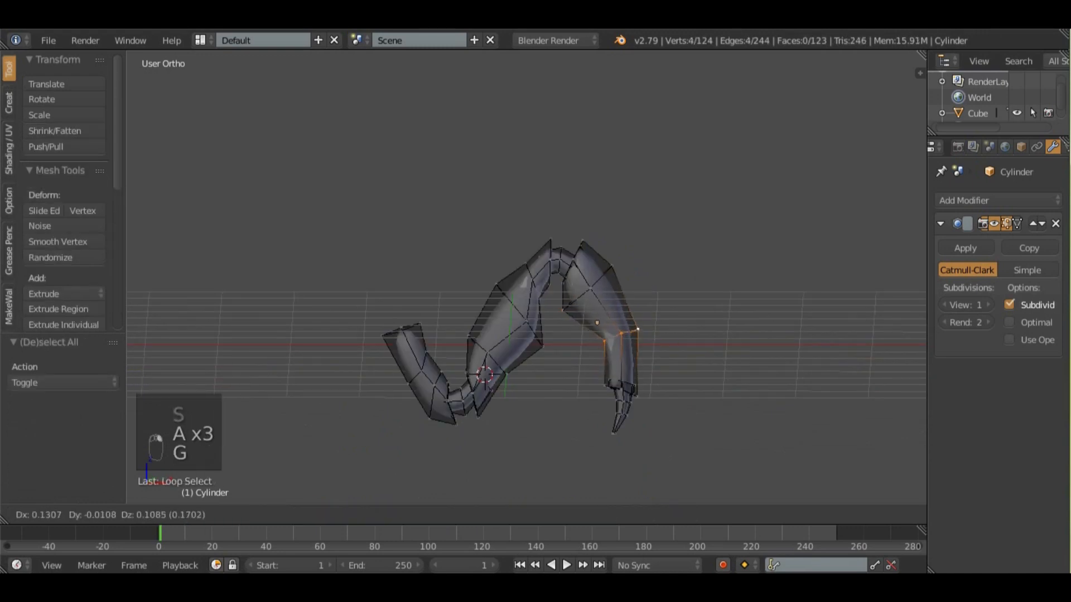
left_click(658, 329)
key("Tab")
middle_click_drag(658, 329, 665, 297)
scroll(665, 297, "up", 2)
- Move the pointed tip of the middle piece's upper rim slightly up and away from the claw-tipped piece
key("Tab")
scroll(664, 297, "up", 3)
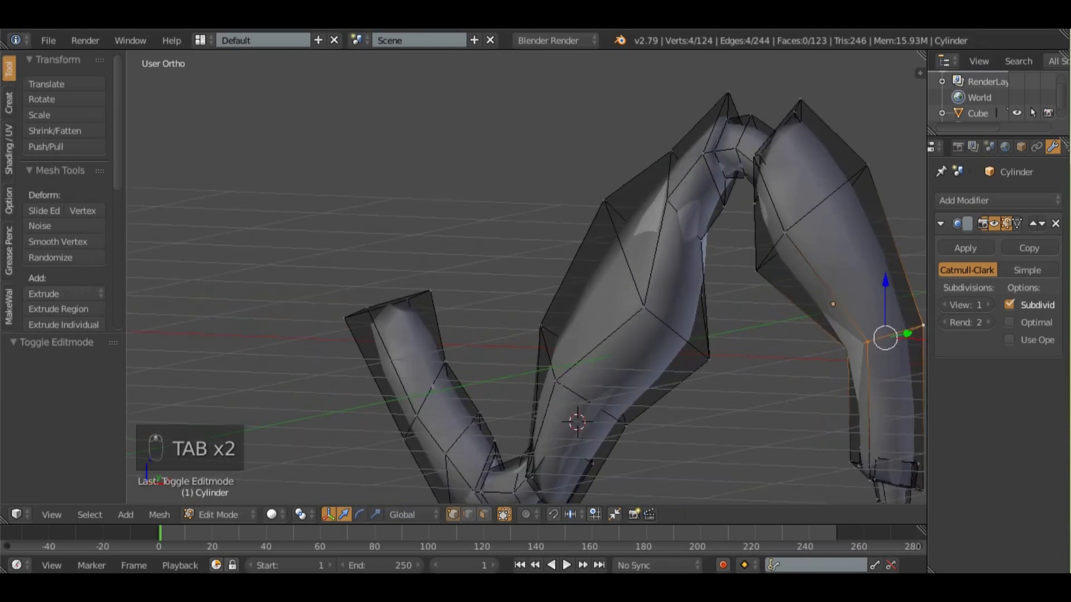
key("g")
left_click(650, 287)
key("Tab")
key("Tab")
- Add a loop cut to the claw-tipped piece, slid close above its widest edge loop
key("ctrl+r")
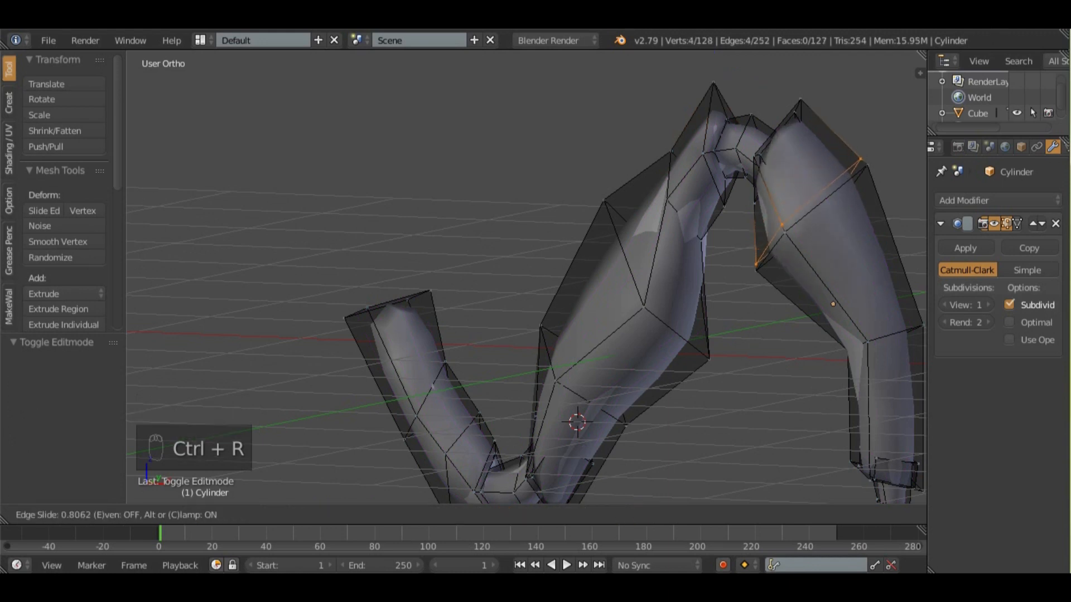
left_click(781, 224)
middle_click_drag(782, 225, 715, 237)
key("Tab")
scroll(788, 241, "down", 2)
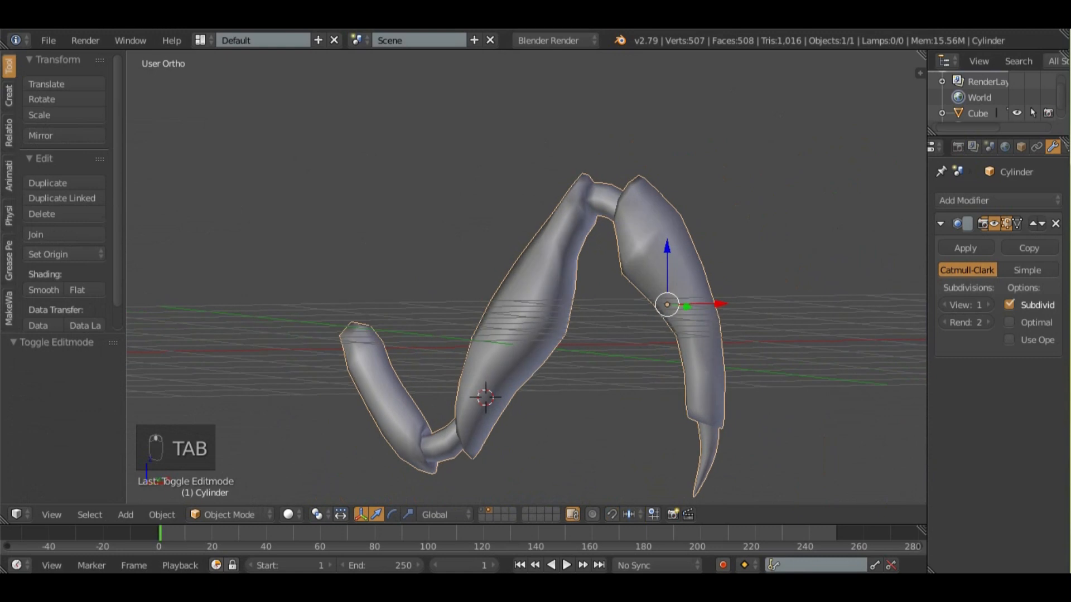
- Try a loop cut close to the upper rim of the middle piece, and undo it
key("Tab")
scroll(526, 279, "up", 2)
key("ctrl+r")
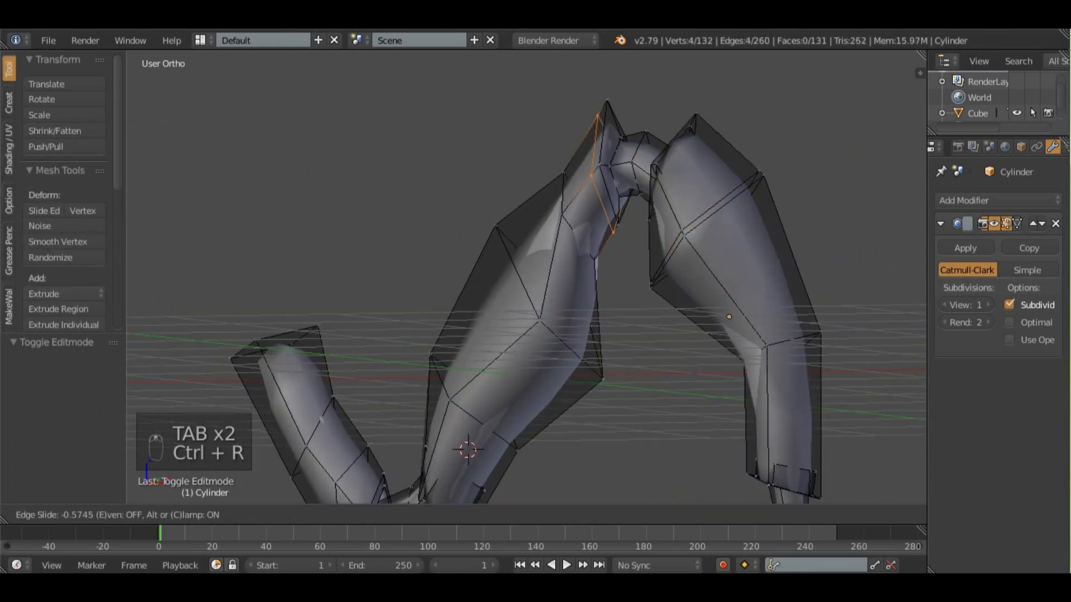
left_click(592, 184)
key("Tab")
scroll(593, 184, "down", 2)
middle_click_drag(592, 184, 624, 184)
key("Tab")
key("ctrl+z")
key("ctrl+z")
key("ctrl+z")
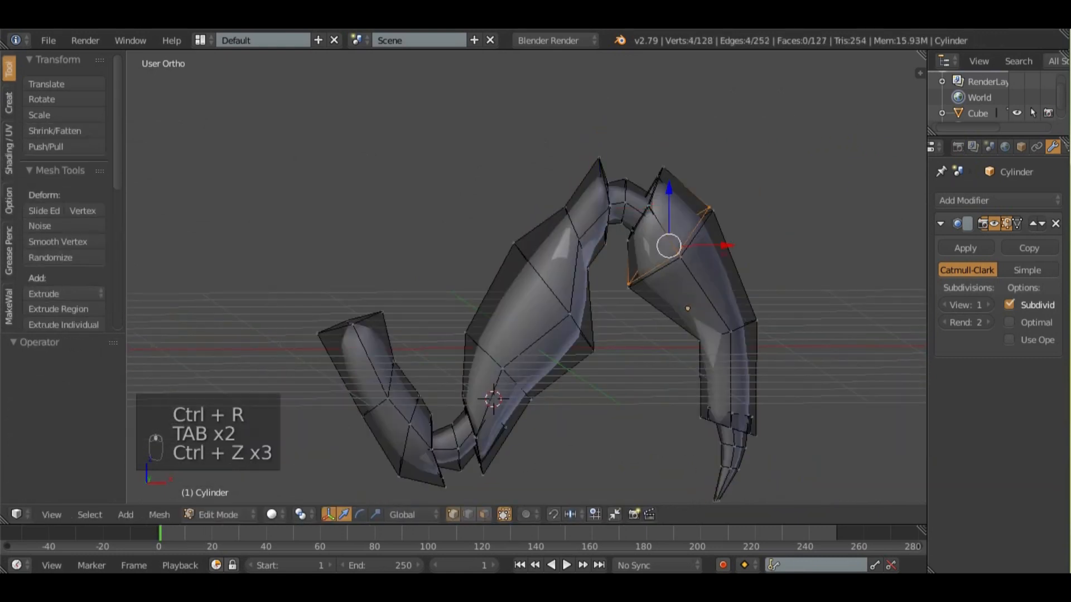
- Leave mesh editing and show the skull's layer together with the leg's layer
key("Tab")
middle_click_drag(624, 223, 669, 240)
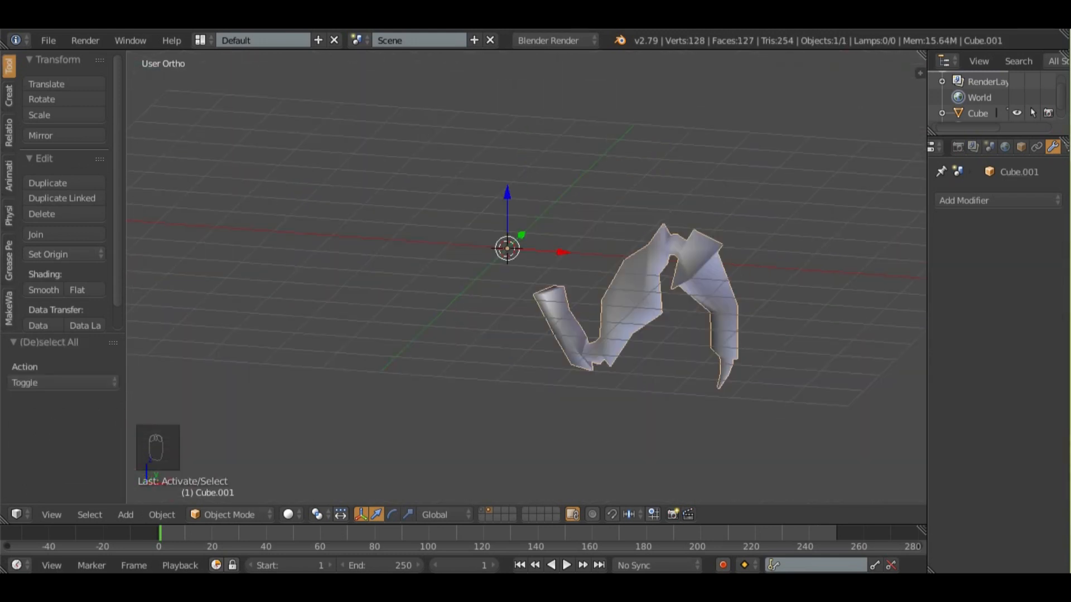
middle_click_drag(636, 279, 626, 276)
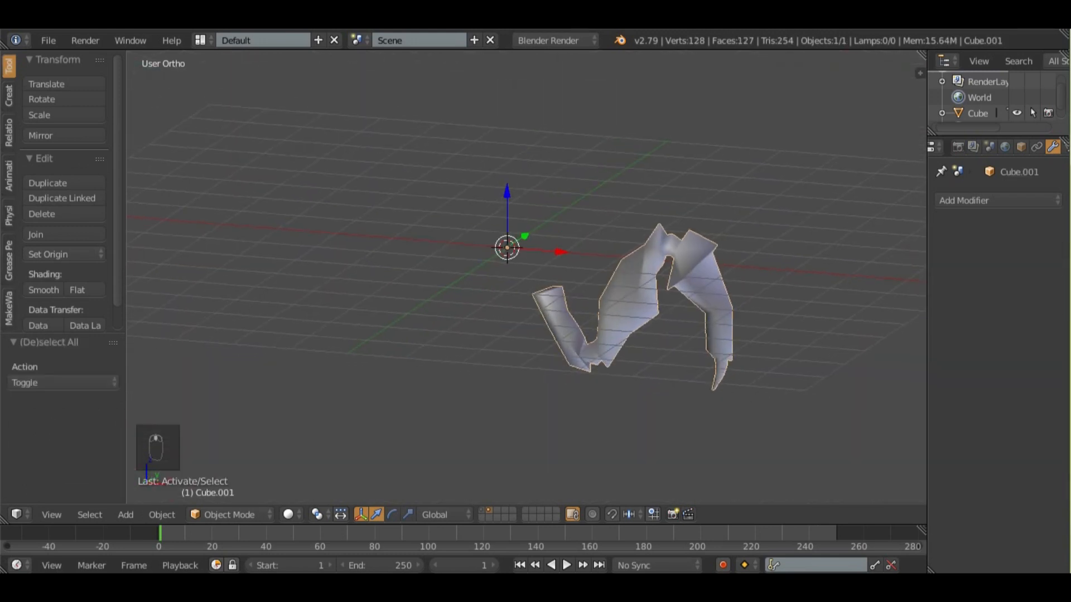
left_click(482, 510, "shift")
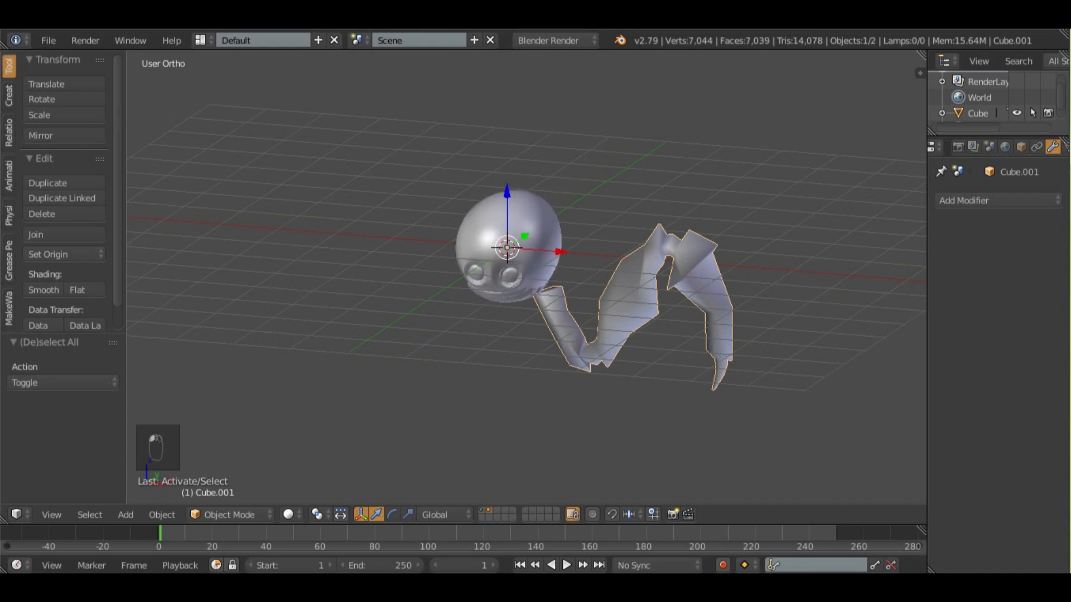
- Move the leg slightly down in the front view, keeping its inner end beside the skull's jaw
key("KP_1")
scroll(526, 277, "up", 1)
middle_click_drag(526, 277, 481, 278, "shift")
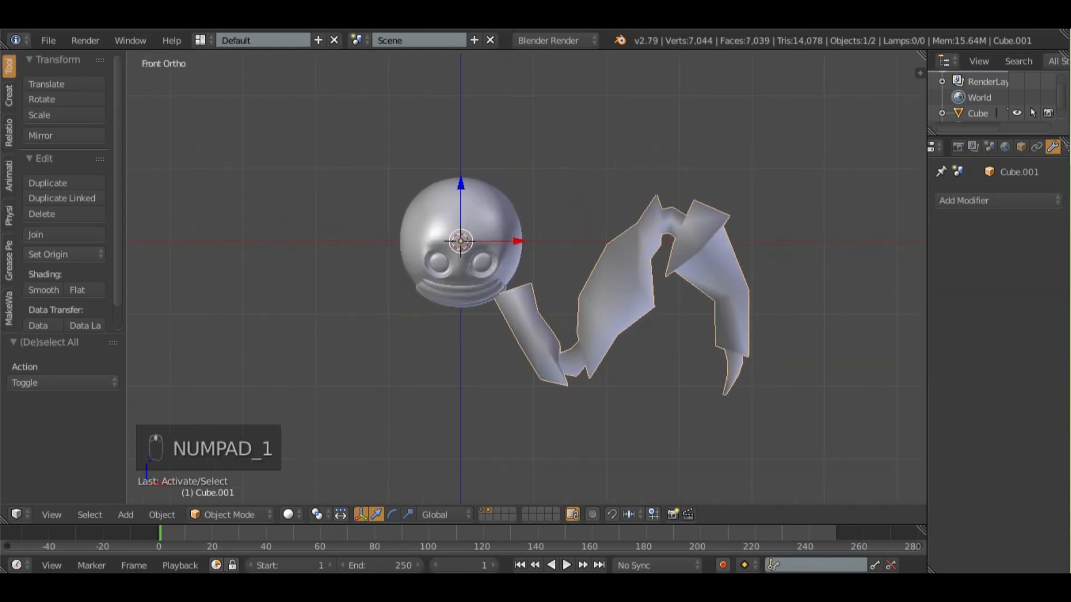
key("g")
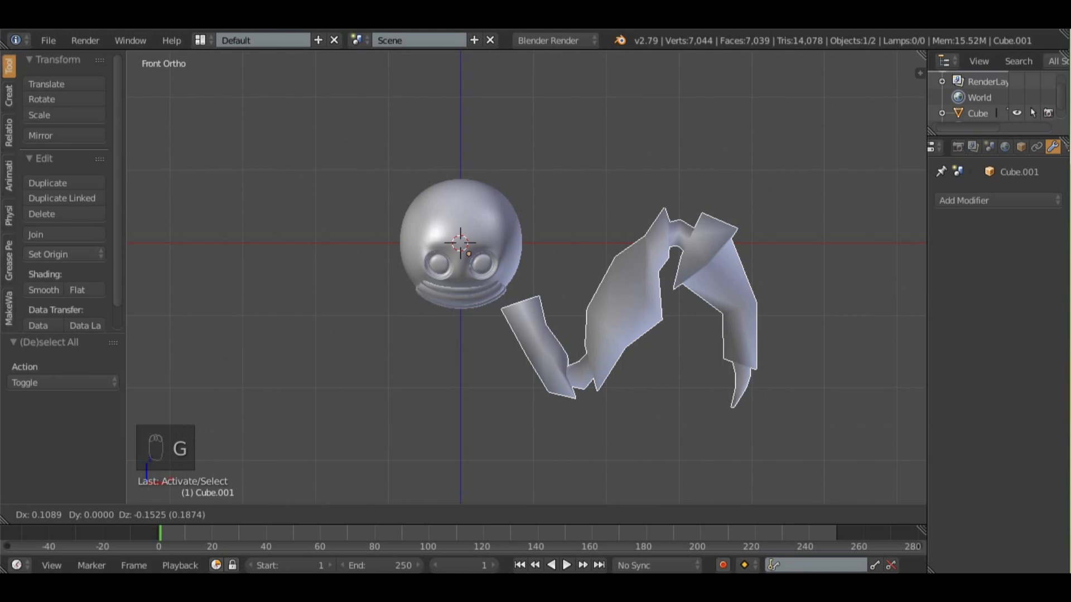
left_click(619, 301)
key("g")
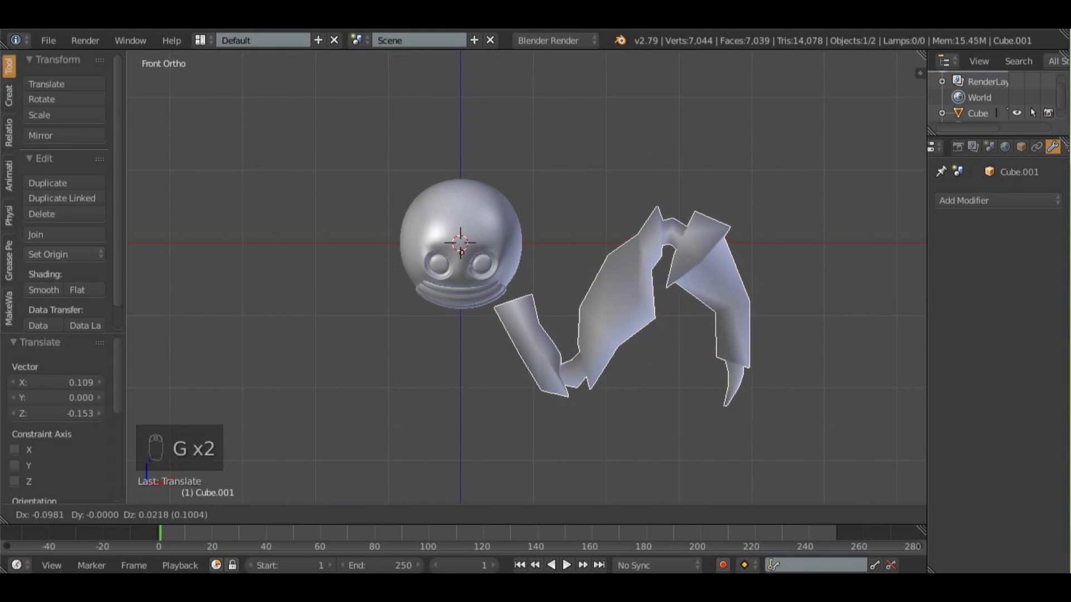
left_click(611, 298)
- Add a Subdivision Surface modifier to the leg and move it about -0.08 along X and 0.11 along Z
middle_click_drag(612, 299, 603, 345)
left_click(997, 200)
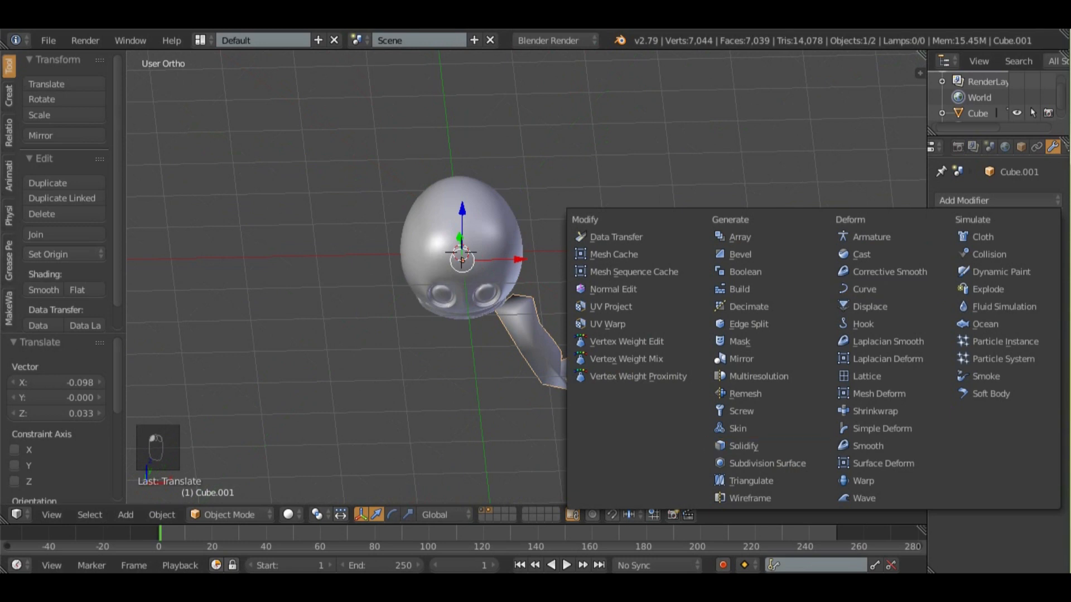
left_click(767, 463)
key("KP_1")
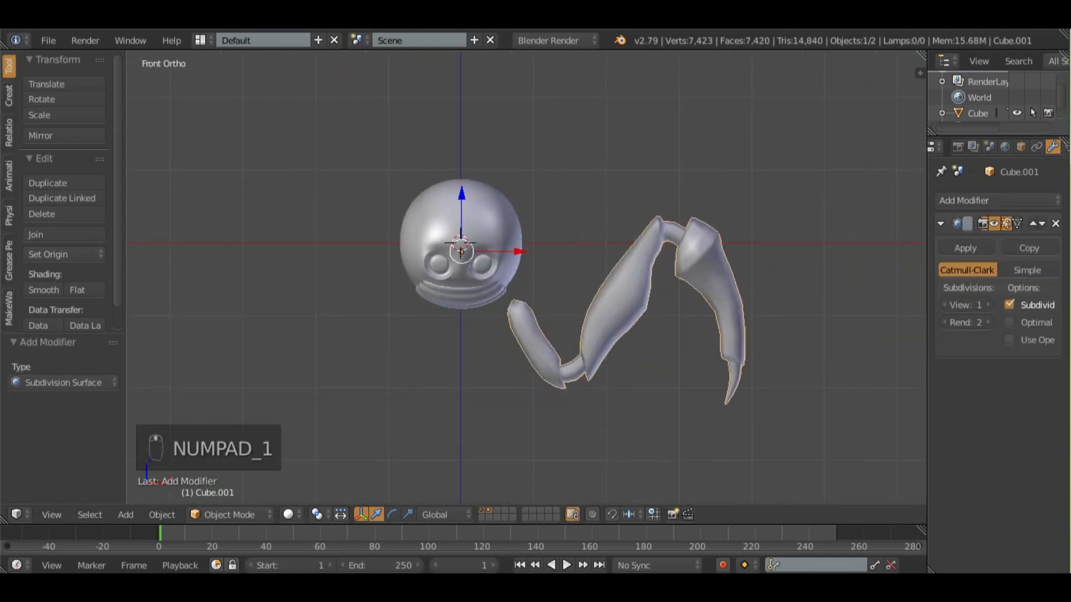
key("g")
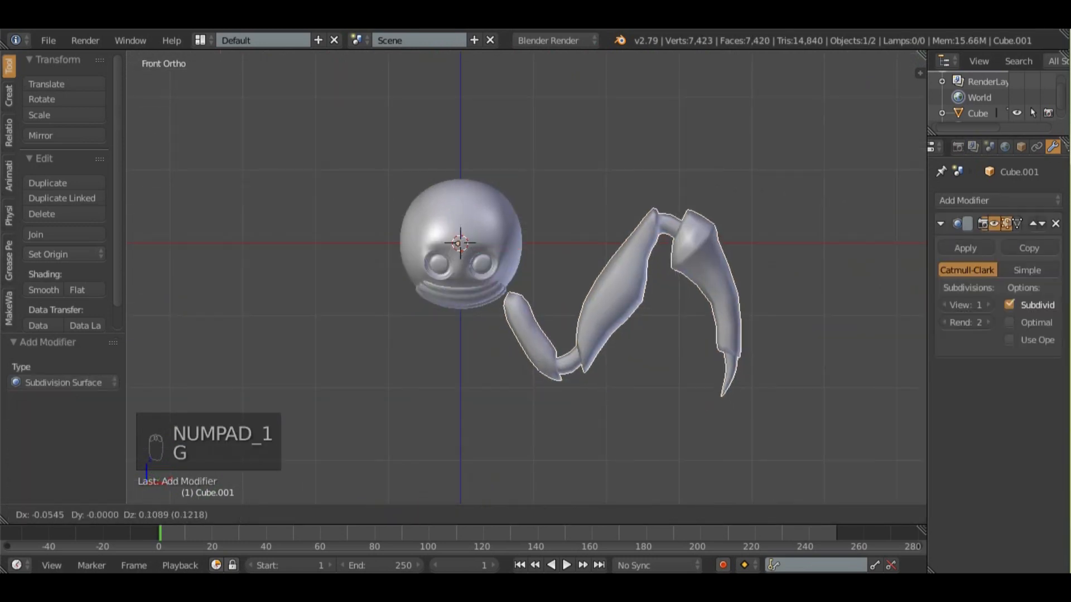
left_click(619, 329)
middle_click_drag(619, 329, 390, 385)
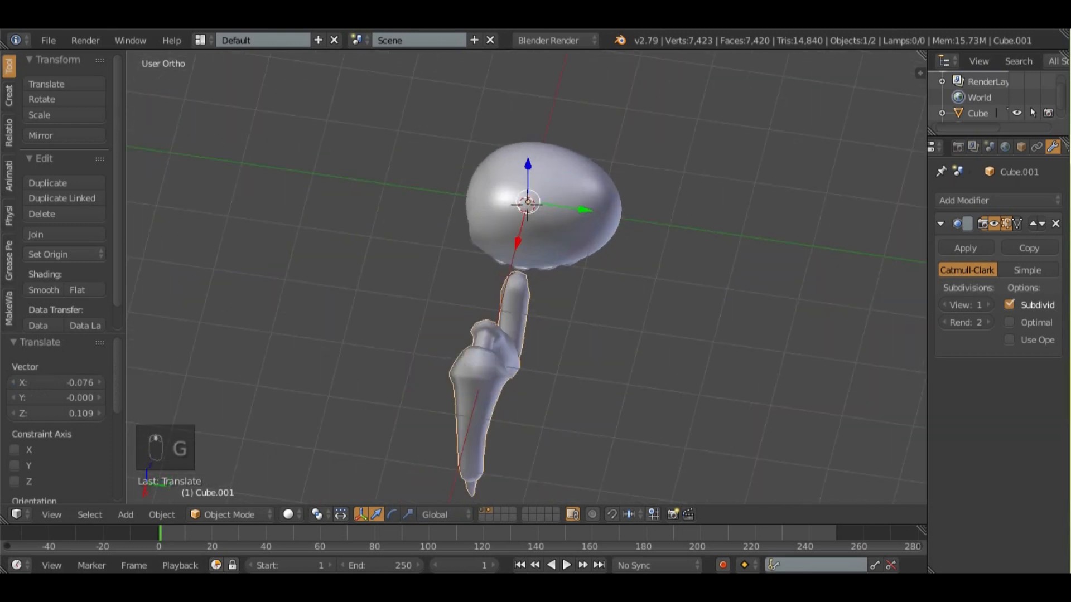
- Rotate the leg about -12° around Z in the top view, and move it about 0.16 in X and -0.25 in Y
key("KP_7")
key("r")
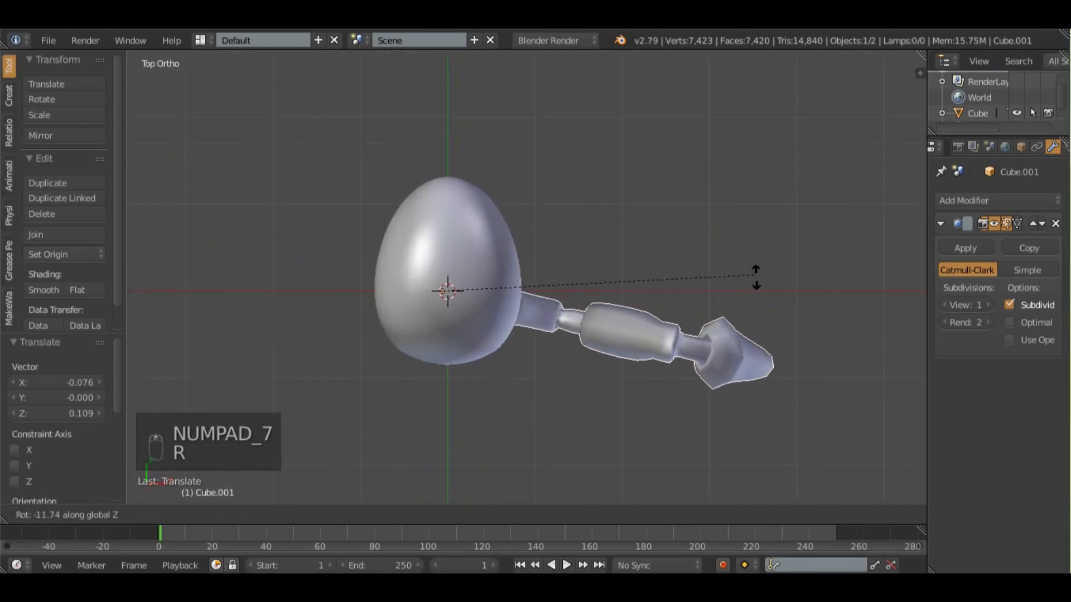
left_click(756, 274)
key("g")
left_click(770, 294)
middle_click_drag(769, 294, 734, 167)
middle_click_drag(617, 288, 526, 335)
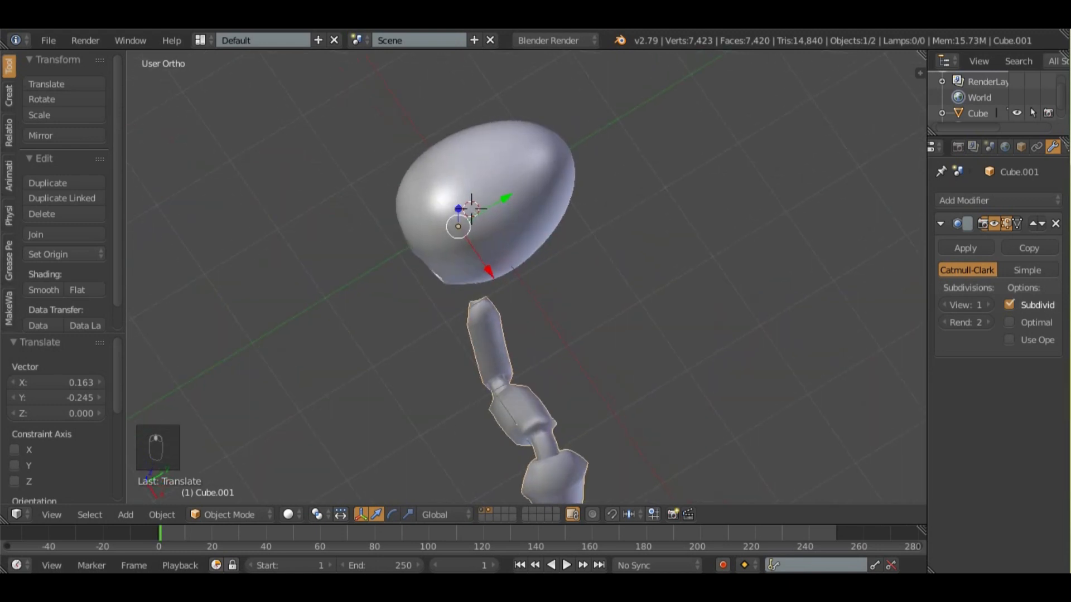
- Join the leg into the skull object and set its Subdivision Surface view level to 1
right_click(512, 269, "shift")
key("ctrl+j")
middle_click_drag(513, 270, 620, 171)
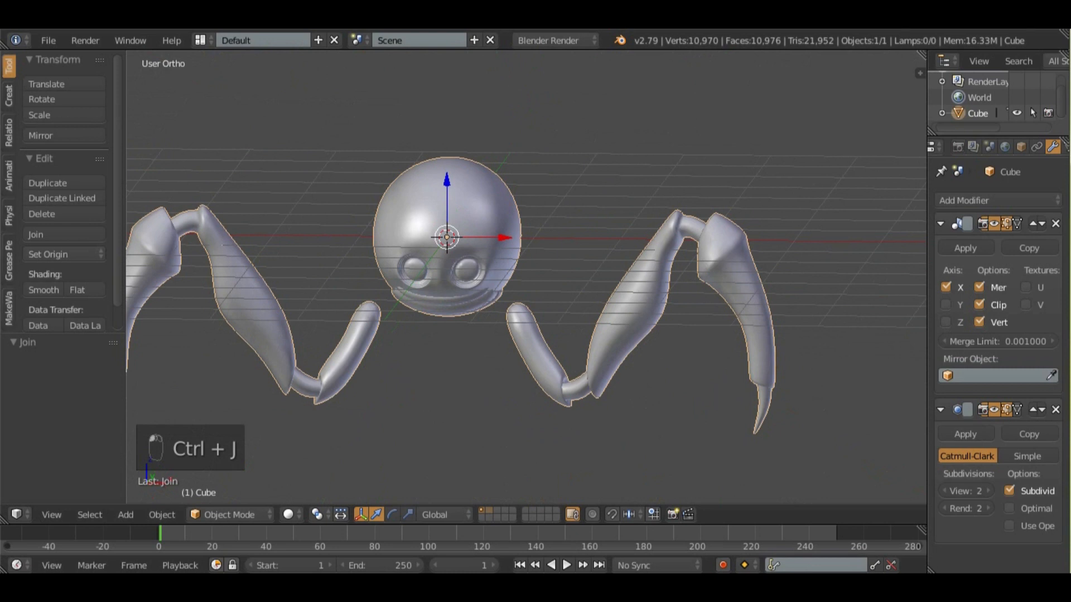
left_click(944, 492)
middle_click_drag(691, 301, 689, 268)
scroll(469, 279, "down", 2)
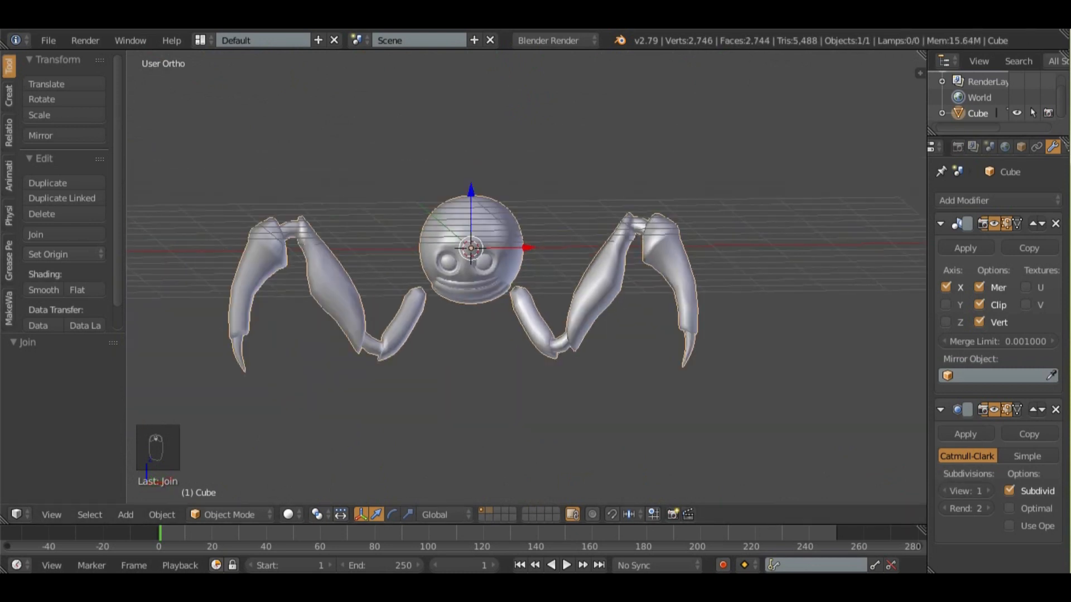
- Scale the skull's lower side face behind the eye to 1.1, then extrude it and scale the new face to about 0.82
key("Tab")
scroll(527, 277, "up", 5)
middle_click_drag(580, 262, 480, 313)
scroll(494, 310, "up", 5)
key("s")
left_click(606, 305)
key("e")
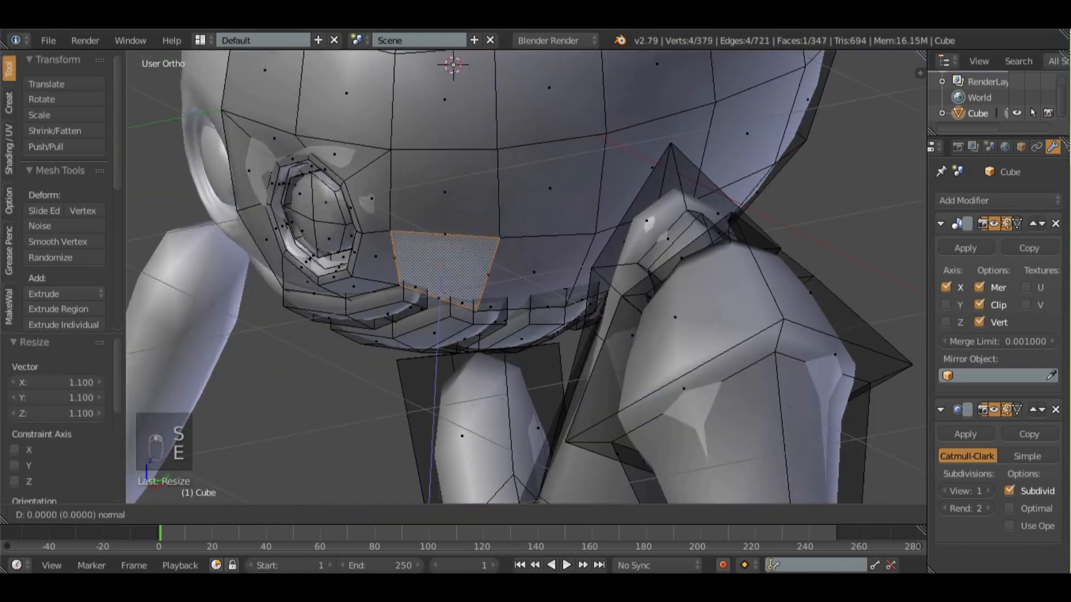
key("s")
left_click(569, 295)
- Extrude the inset face outward by about 0.06, then extrude it again and scale it inward
key("e")
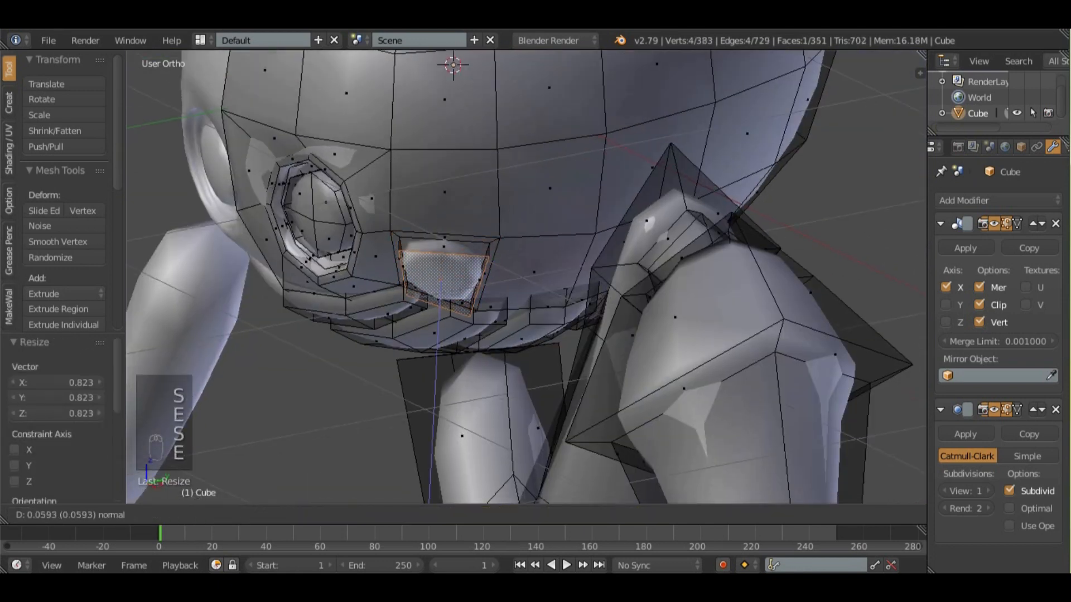
left_click(605, 307)
key("e")
key("s")
left_click(573, 305)
- Extrude the socket's end face in place and scale it to about 0.82, then extrude it inward by about 0.05
key("e")
key("s")
left_click(554, 296)
key("e")
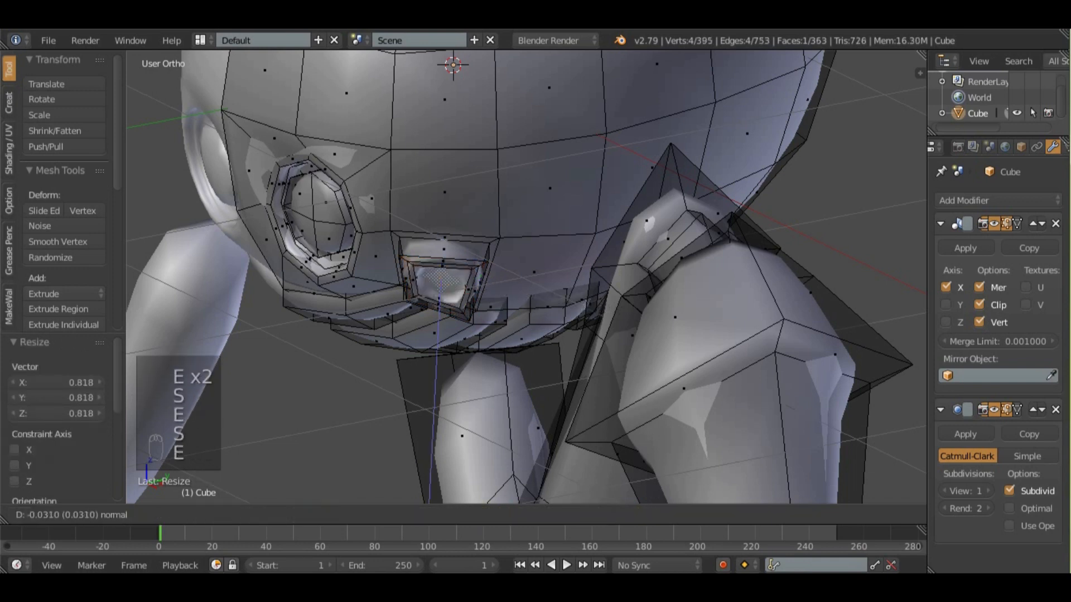
left_click(441, 273)
- Scale the socket's recessed inner face to about 0.83 and delete it to leave an open hole
key("s")
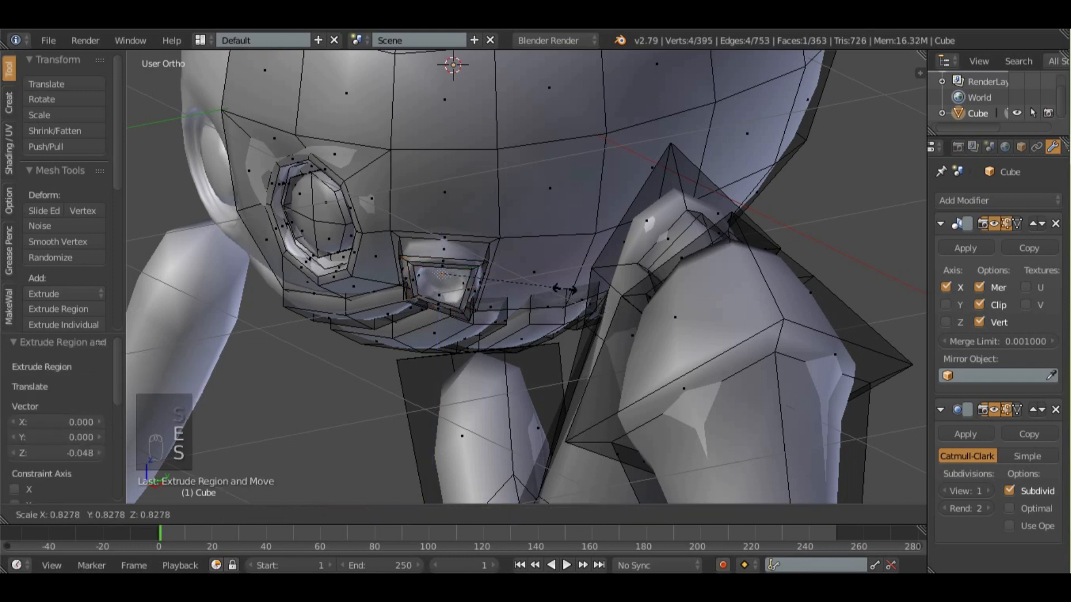
left_click(440, 273)
key("x")
left_click(501, 324)
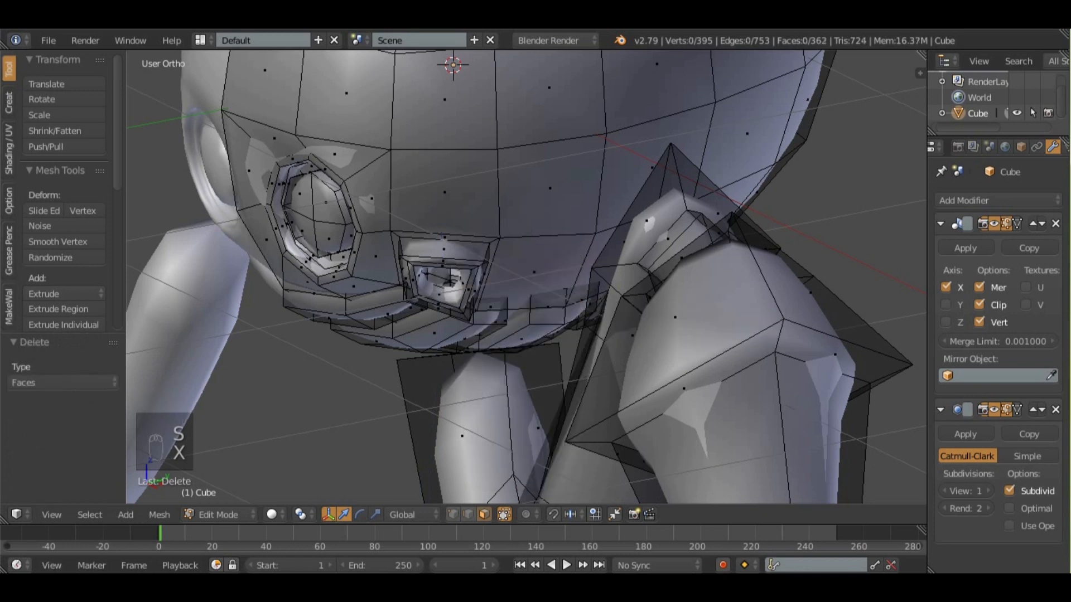
key("Tab")
key("Tab")
- Extrude the leg's upper end face and scale it to about 0.6, then extrude it inward and scale it again
middle_click_drag(462, 280, 450, 359)
key("e")
key("s")
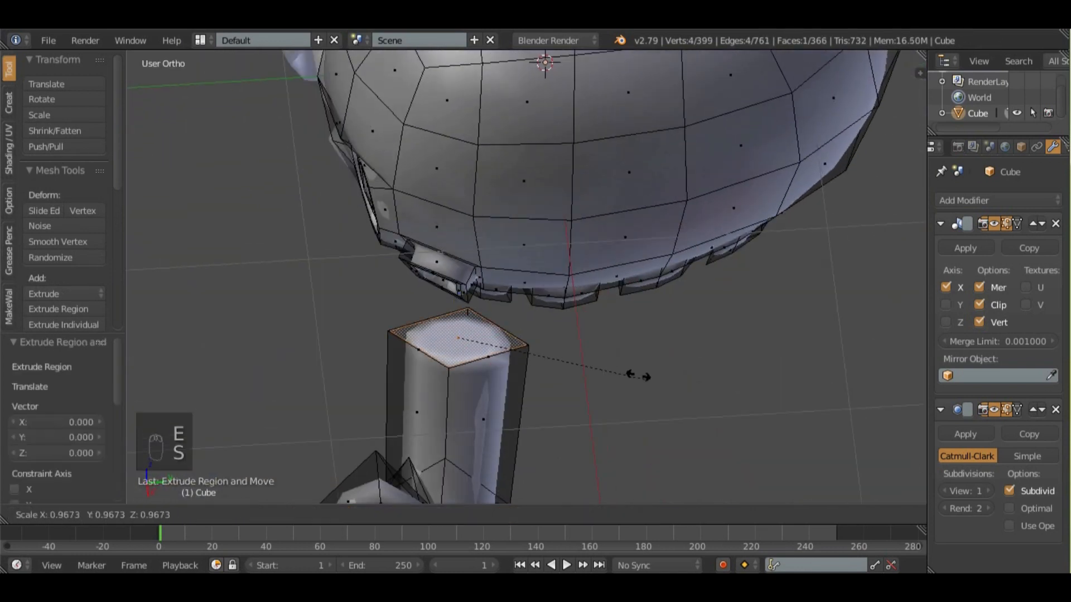
left_click(574, 363)
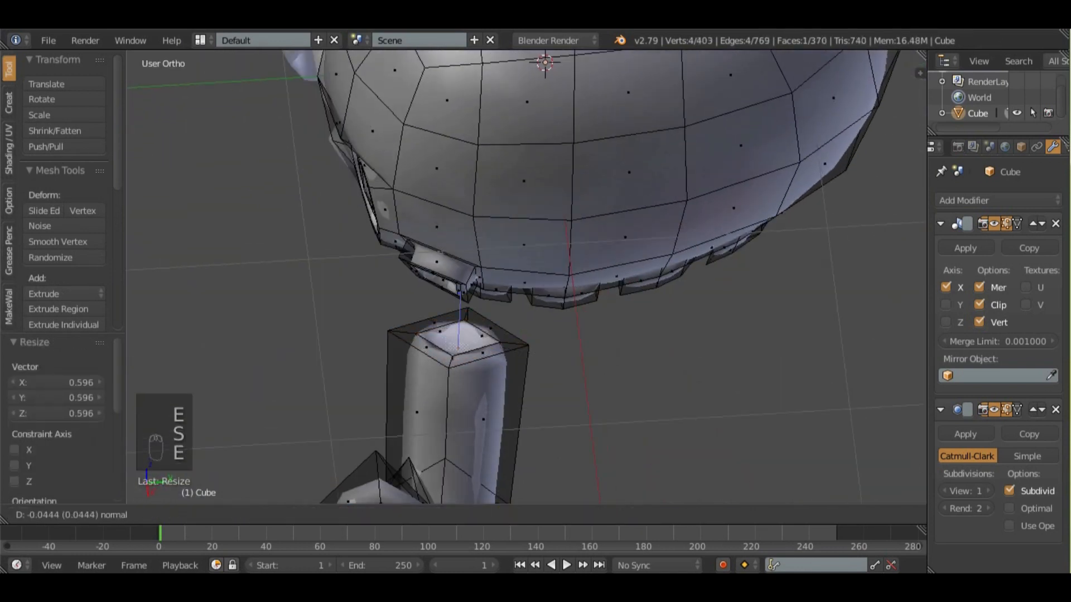
left_click(575, 385)
key("s")
left_click(586, 390)
- Extrude the leg's recessed end face upward into a short neck and delete its cap face
key("e")
left_click(581, 338)
key("x")
left_click(581, 338)
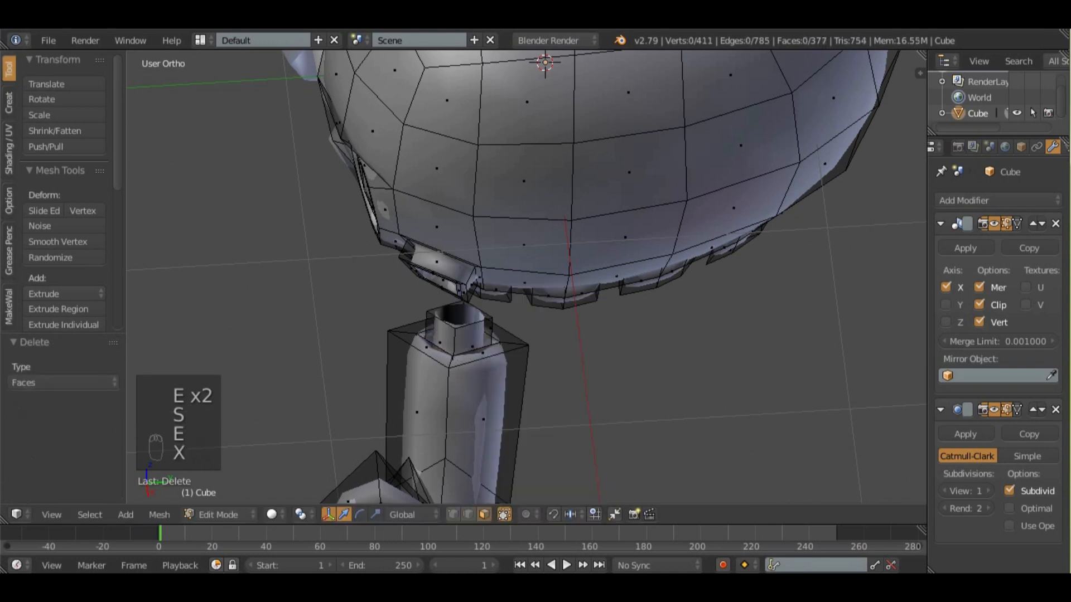
- Select the whole linked leg in vertex mode and shift it slightly along Y in the side view
left_click(453, 514)
key("a")
key("a")
right_click(473, 324, "alt")
middle_click_drag(474, 324, 572, 304)
key("l")
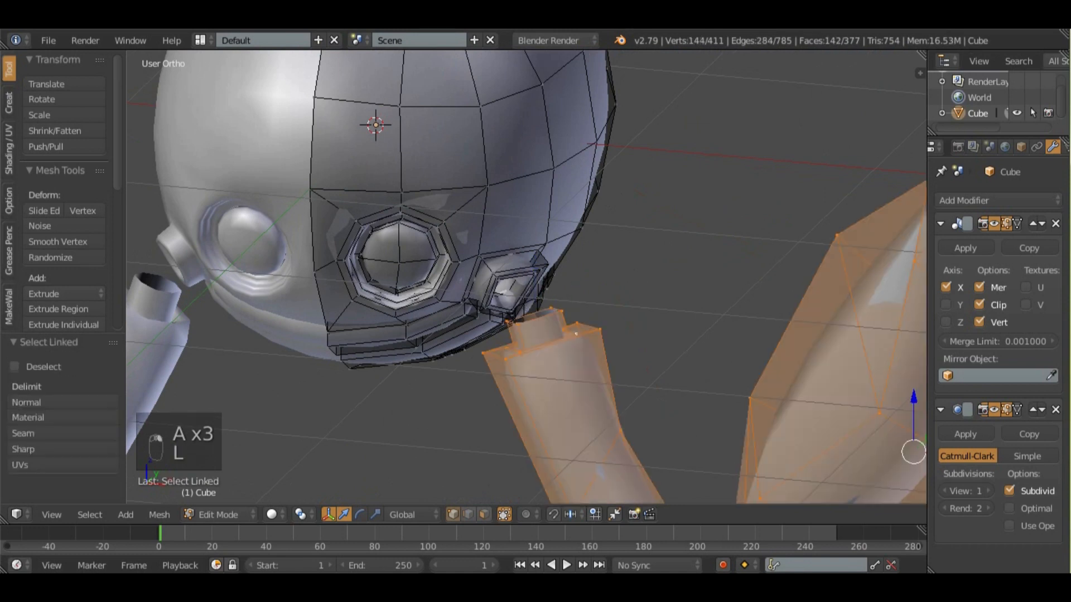
key("KP_3")
scroll(526, 277, "down", 4)
left_click_drag(499, 321, 483, 321)
- Scale the neck's open edge loop to about 0.95 and bridge it to the open edge loop of the skull socket
middle_click_drag(482, 320, 580, 301)
scroll(502, 288, "up", 5)
key("a")
right_click(578, 367, "alt")
key("s")
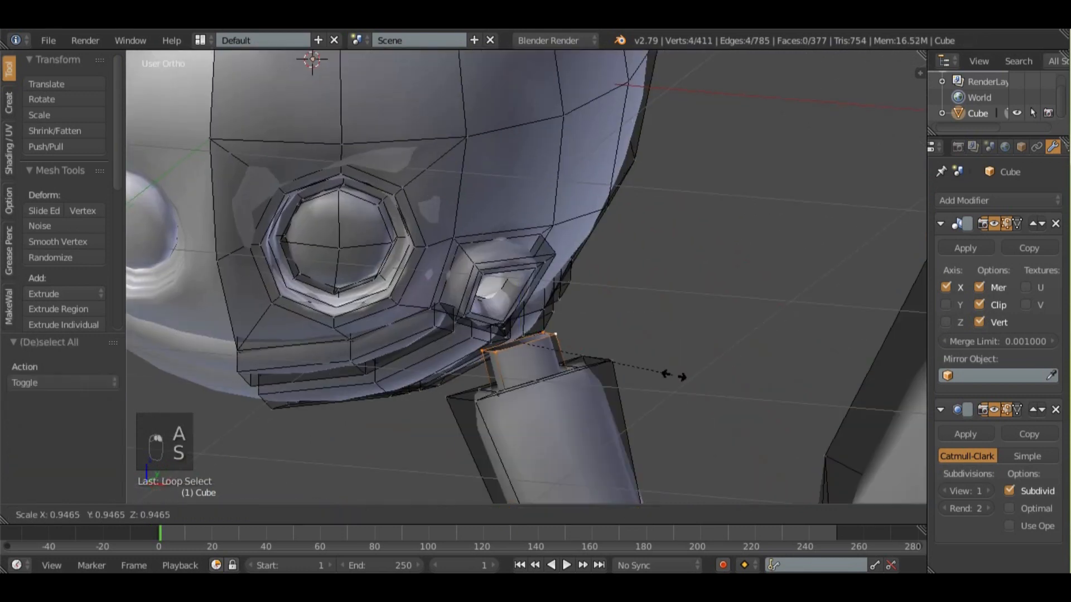
left_click(678, 374)
right_click(502, 329, "alt+shift")
key("space")
key("Return")
middle_click_drag(524, 279, 477, 265)
- Circle-select the outer leg segments down to the claw in wireframe display
scroll(524, 279, "down", 3)
key("a")
key("a")
key("Tab")
key("Tab")
key("z")
key("a")
key("a")
key("a")
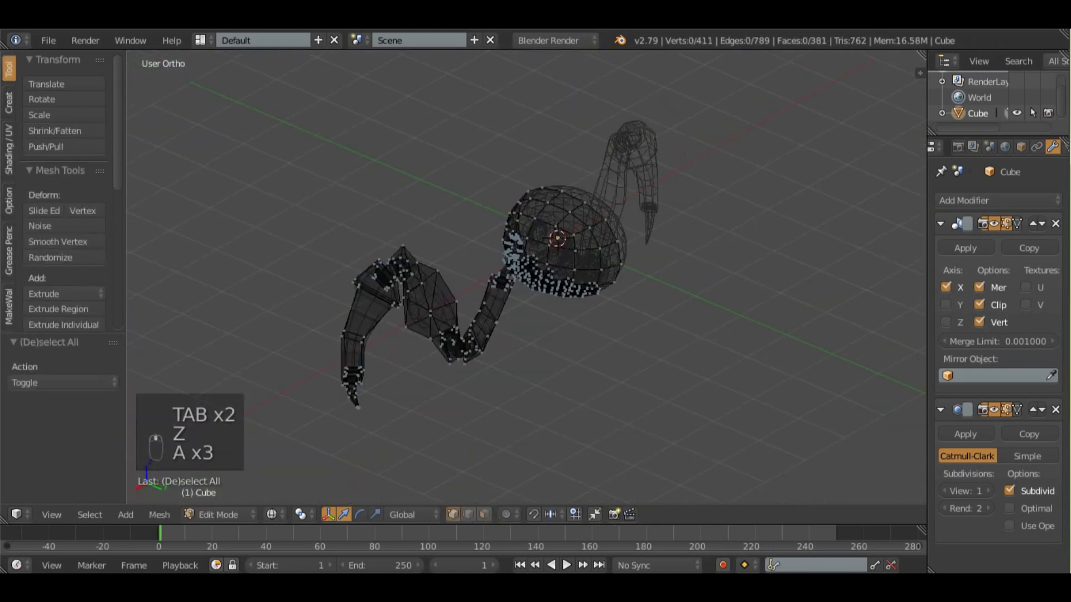
key("c")
scroll(299, 359, "up", 3)
scroll(299, 359, "down", 2)
left_click_drag(299, 358, 401, 330)
right_click(402, 330)
- Add the upper leg segment to the selection, then move the leg slightly and rotate it to suit the socket
scroll(402, 330, "up", 3)
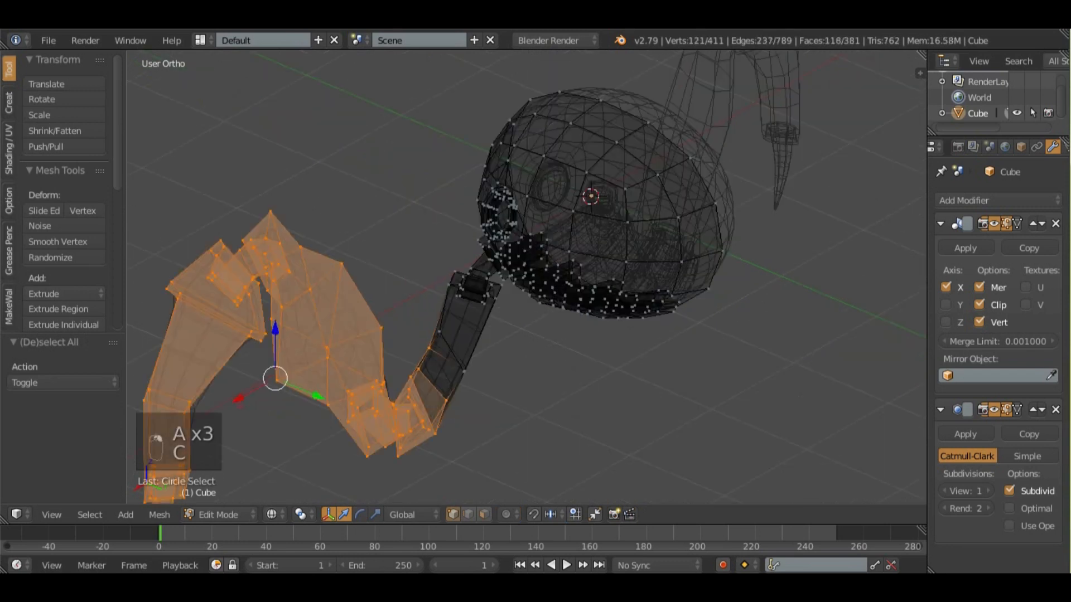
key("z")
scroll(402, 335, "up", 4)
key("z")
key("c")
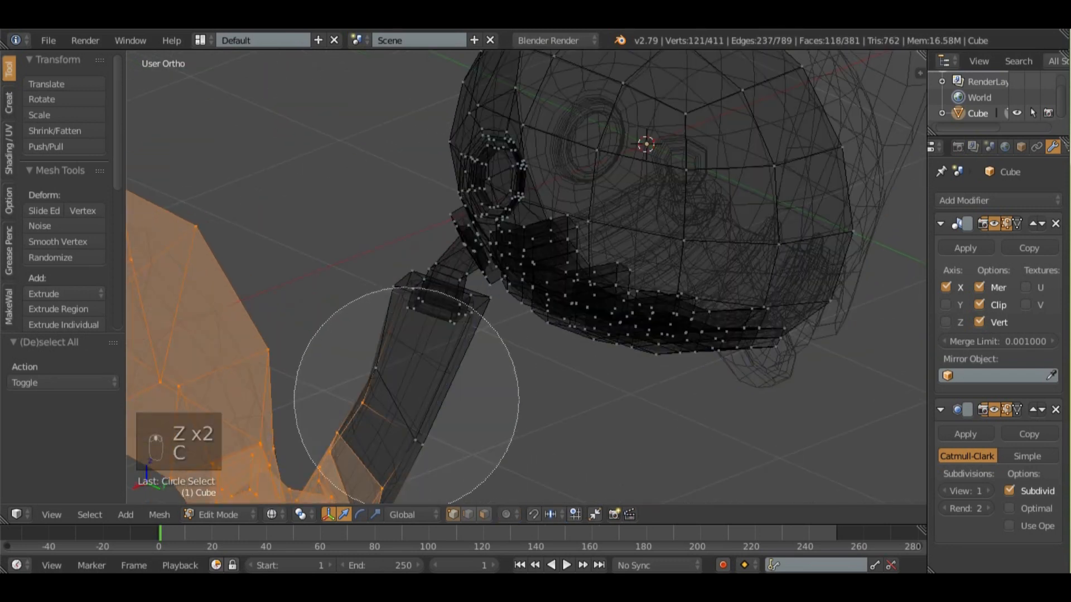
left_click_drag(406, 400, 402, 367)
right_click(403, 363)
scroll(403, 363, "down", 8)
key("z")
middle_click_drag(403, 363, 431, 389)
left_click_drag(493, 341, 488, 340)
key("r")
key("z")
middle_click_drag(488, 340, 752, 267)
left_click(635, 370)
key("Tab")
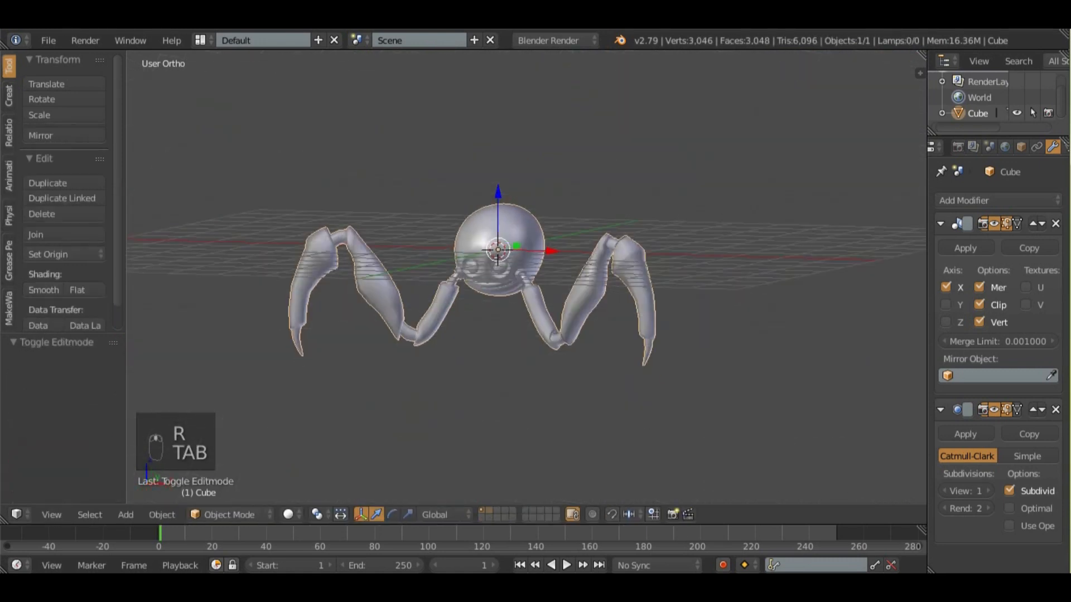
- Clear the leg selection and show the Subdivision Surface result on the editing cage
scroll(753, 267, "up", 9)
key("Tab")
scroll(527, 276, "up", 6)
key("z")
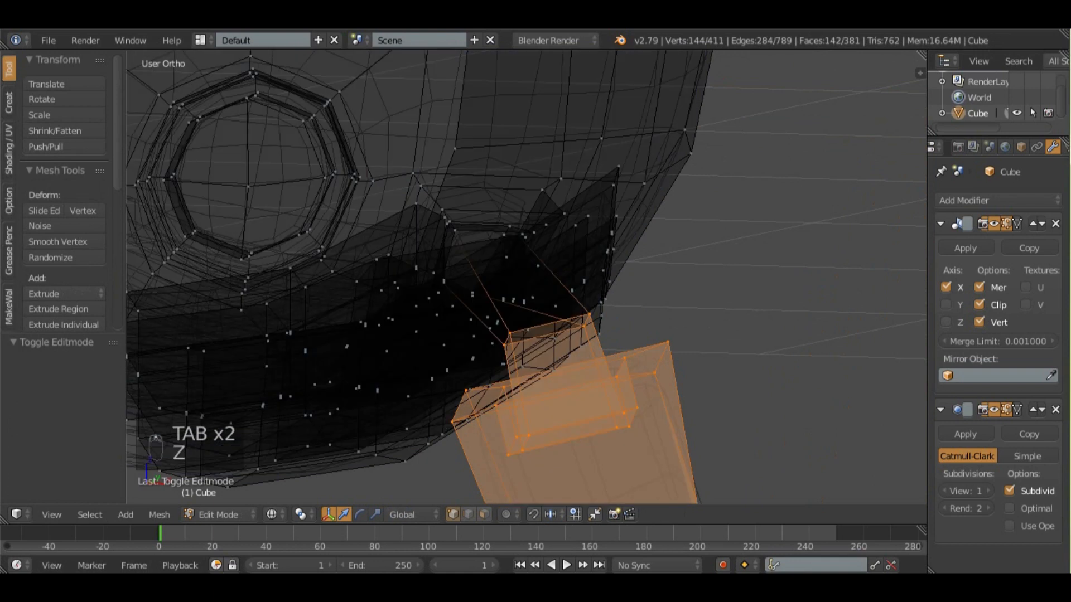
key("a")
key("z")
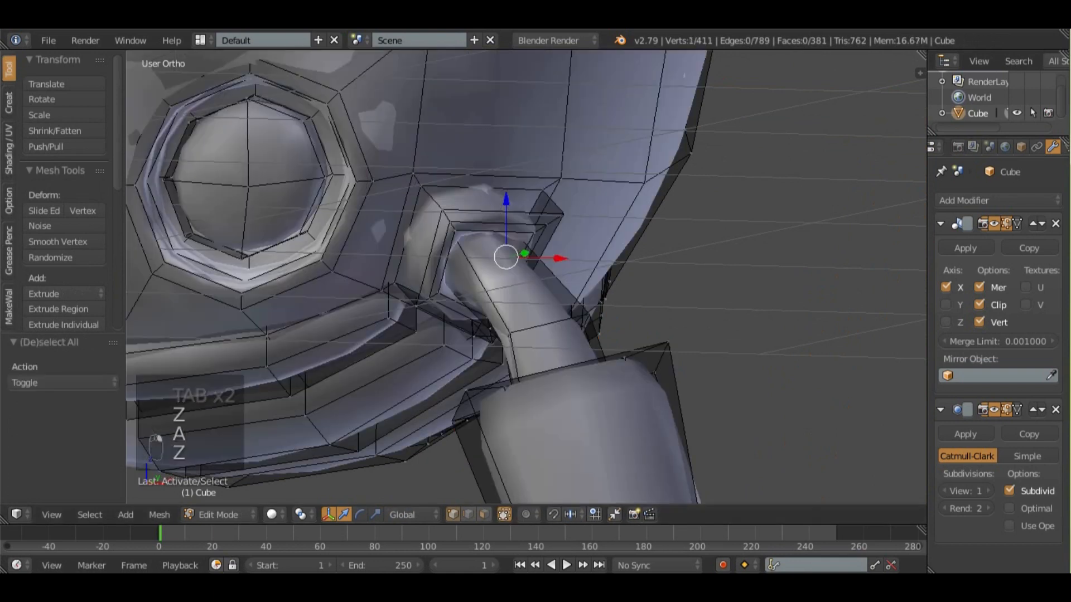
left_click(1016, 410)
- Try selecting the neck's edge loop inside the socket together with the ring of faces around it
scroll(526, 277, "up", 6)
key("a")
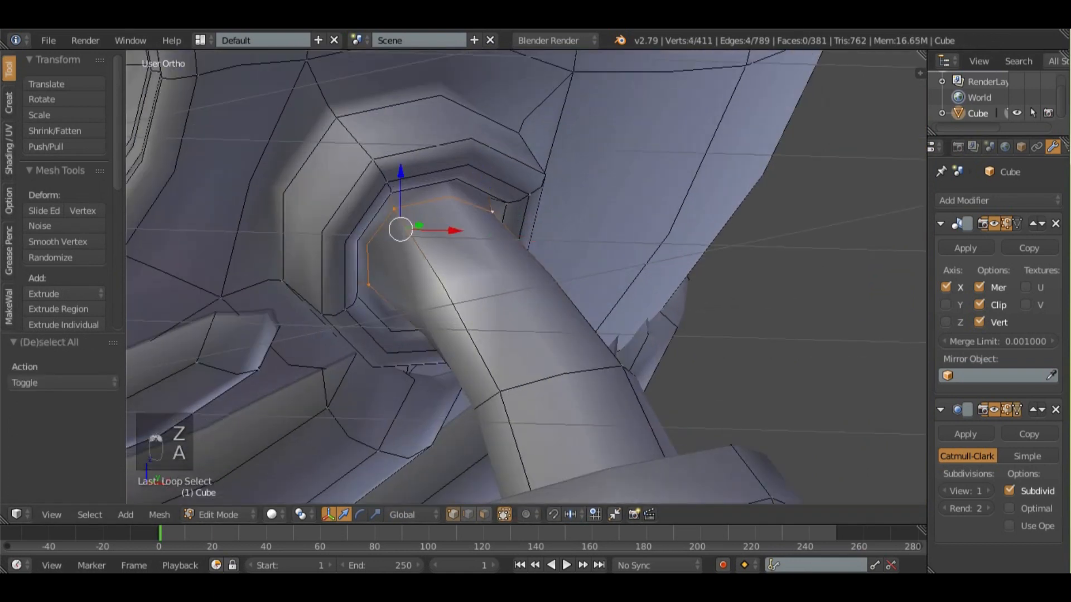
key("ctrl+KP_Add")
right_click(560, 378, "alt+shift")
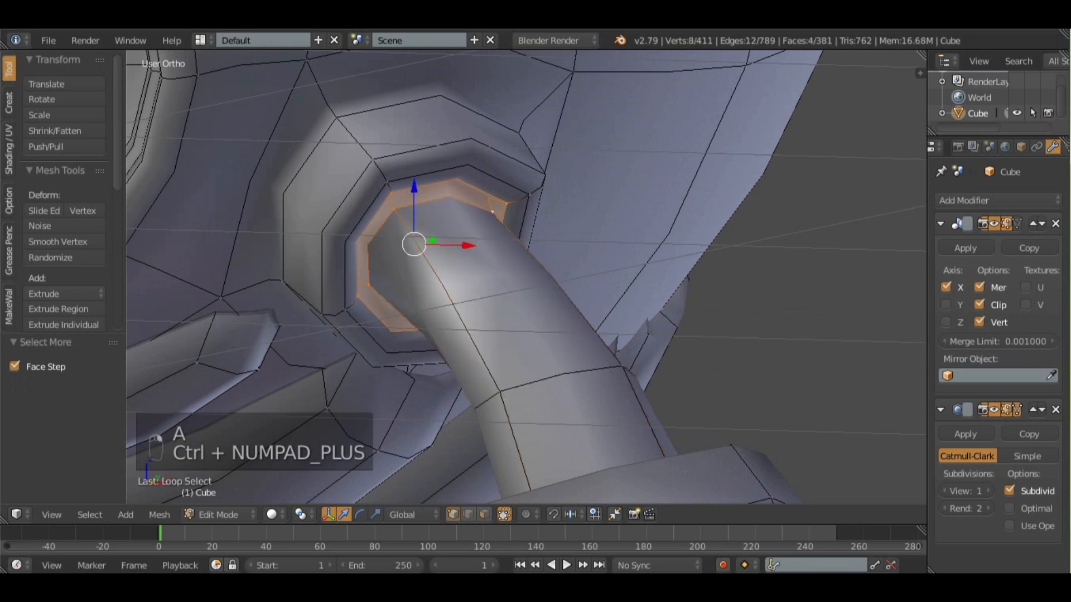
key("z")
key("z")
key("ctrl+z")
- Select the edge loop where the neck meets the socket and rotate it to even out the joint
middle_click_drag(526, 277, 592, 335)
key("a")
right_click(503, 236, "alt")
key("r")
key("z")
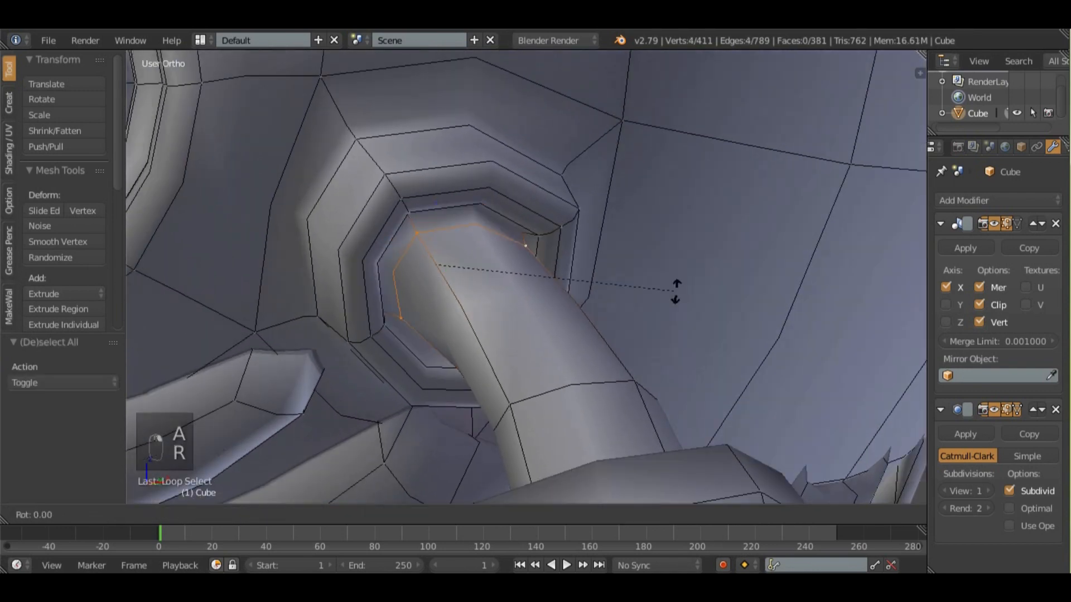
right_click(636, 215)
key("r")
middle_click_drag(636, 215, 744, 262)
left_click(627, 203)
key("Tab")
scroll(628, 204, "down", 4)
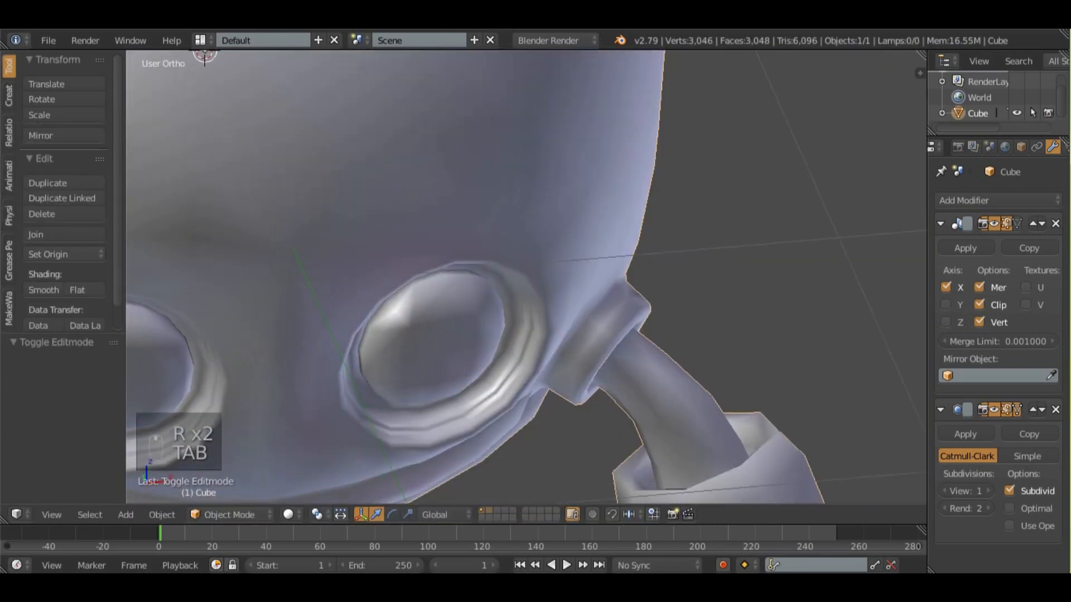
- Add two edge loops around the outer wall of the socket collar to sharpen its edges
key("Tab")
scroll(624, 360, "up", 3)
key("ctrl+r")
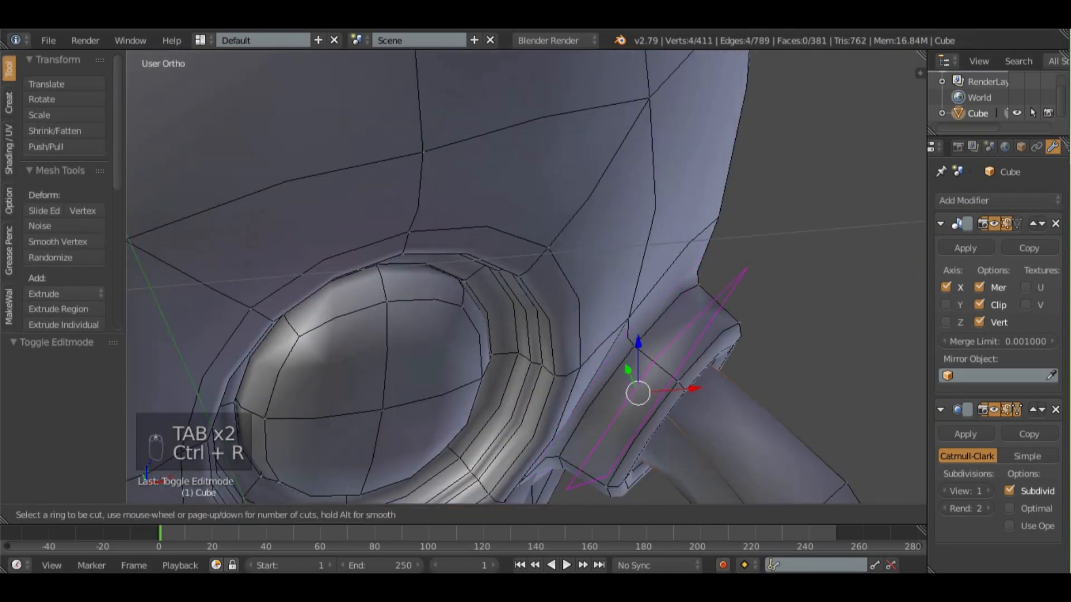
left_click(623, 360)
left_click(645, 376)
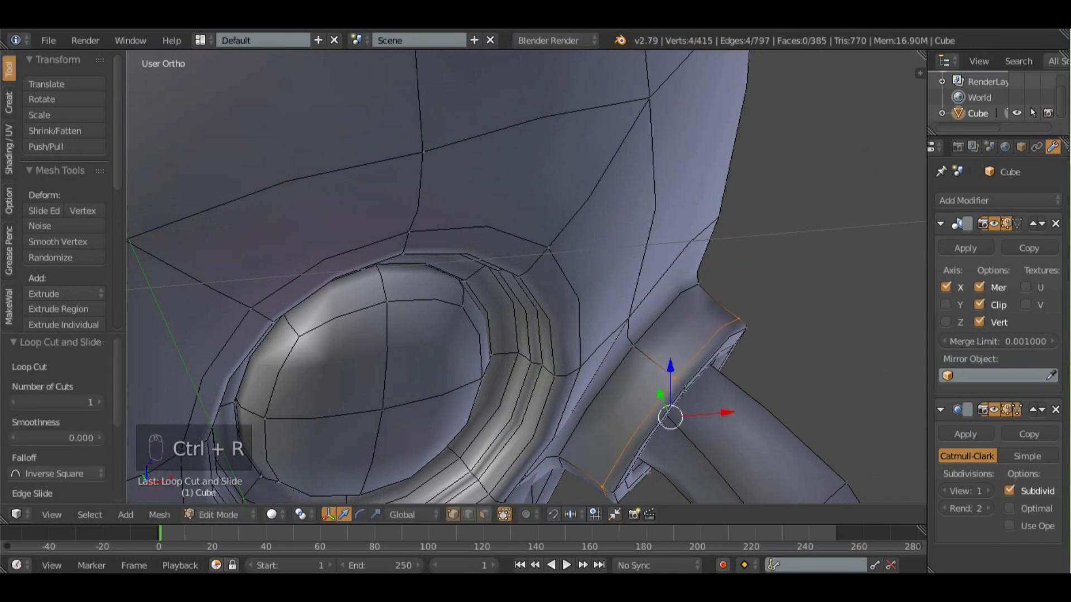
key("ctrl+r")
left_click(646, 375)
key("Tab")
scroll(526, 277, "down", 6)
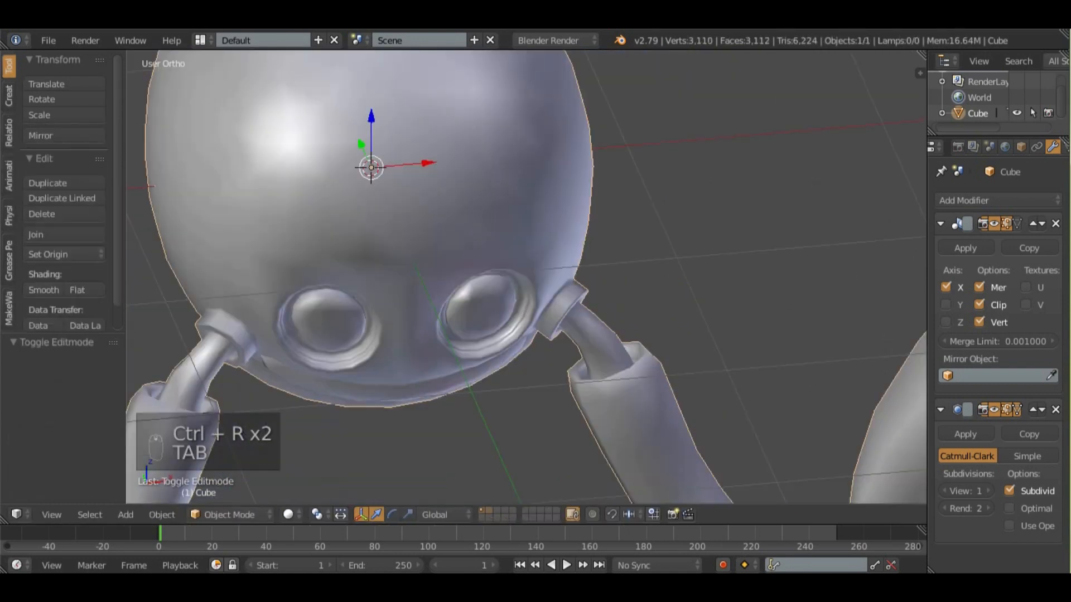
- Circle-select the outer leg segments and claw again in wireframe, leaving the skull unselected
mouse_move(525, 278)
middle_mouse_down()
mouse_move(516, 290)
mouse_move(432, 311)
mouse_move(274, 258)
middle_mouse_up()
key("KP_7")
key("Tab")
key("z")
key("a")
key("a")
key("a")
key("a")
key("c")
left_click_drag(703, 356, 587, 317)
right_click(587, 317)
- Add the upper leg segment to the selection and move the whole leg about -0.053 along Y
mouse_move(586, 317)
middle_mouse_down()
mouse_move(589, 293)
mouse_move(518, 309)
mouse_move(470, 294)
middle_mouse_up()
key("c")
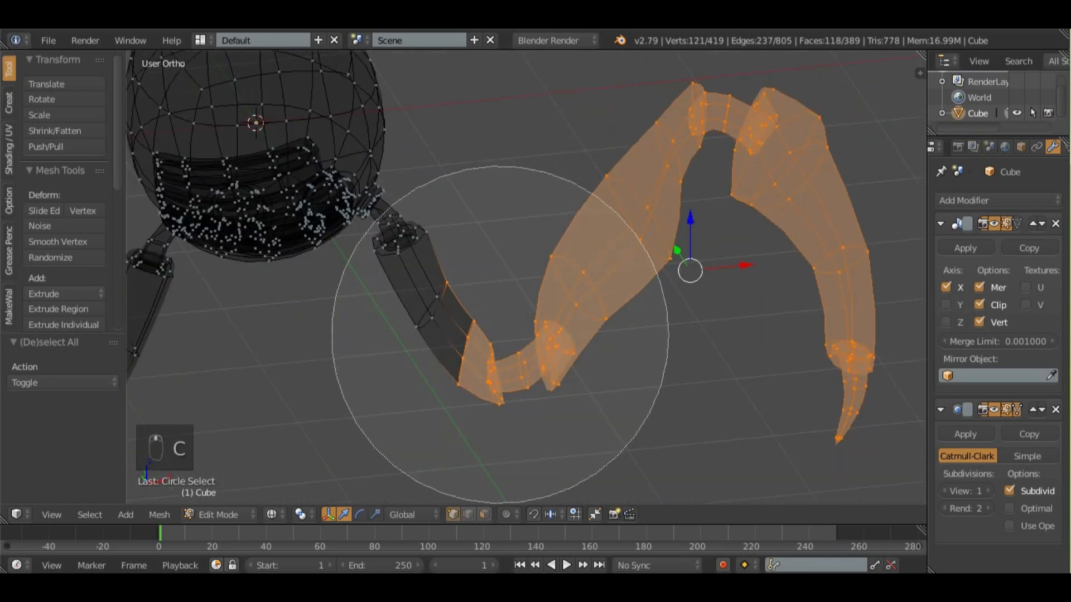
left_click(501, 334)
right_click(500, 335)
mouse_move(500, 334)
middle_mouse_down()
mouse_move(390, 335)
mouse_move(457, 301)
middle_mouse_up()
key("z")
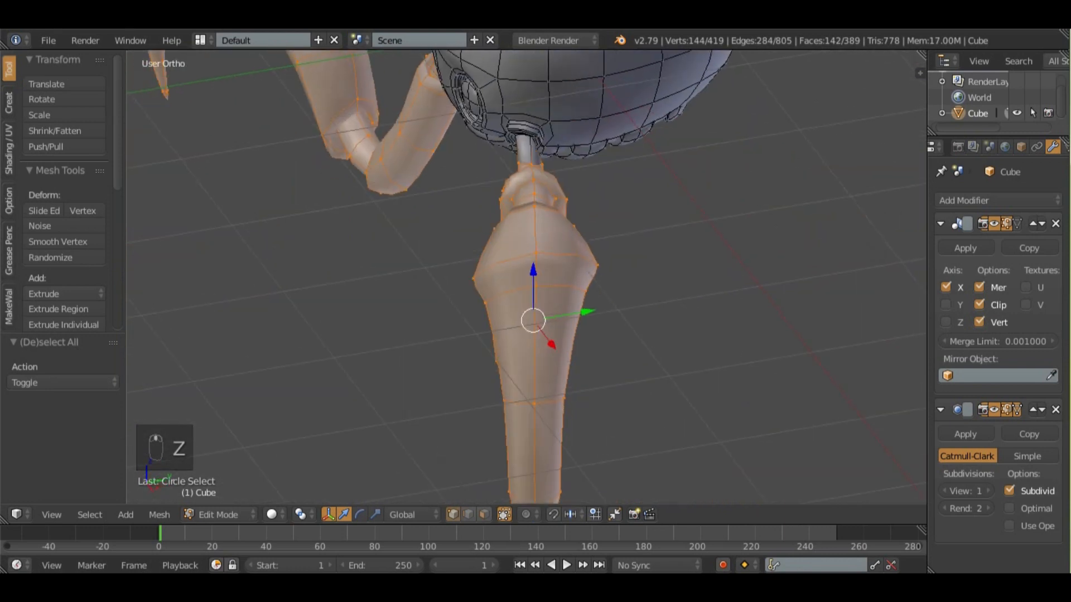
key("g")
key("y")
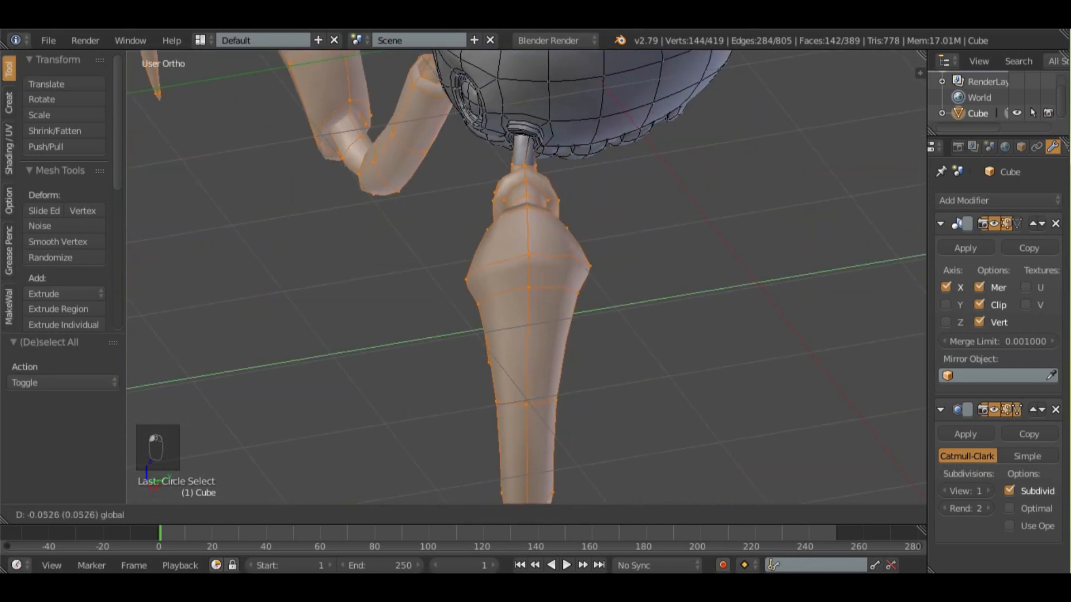
left_click_drag(580, 312, 579, 312)
scroll(558, 312, "down", 2)
- Duplicate the selected leg and move the copy about 1.945 along Y
key("shift+d")
key("x")
key("y")
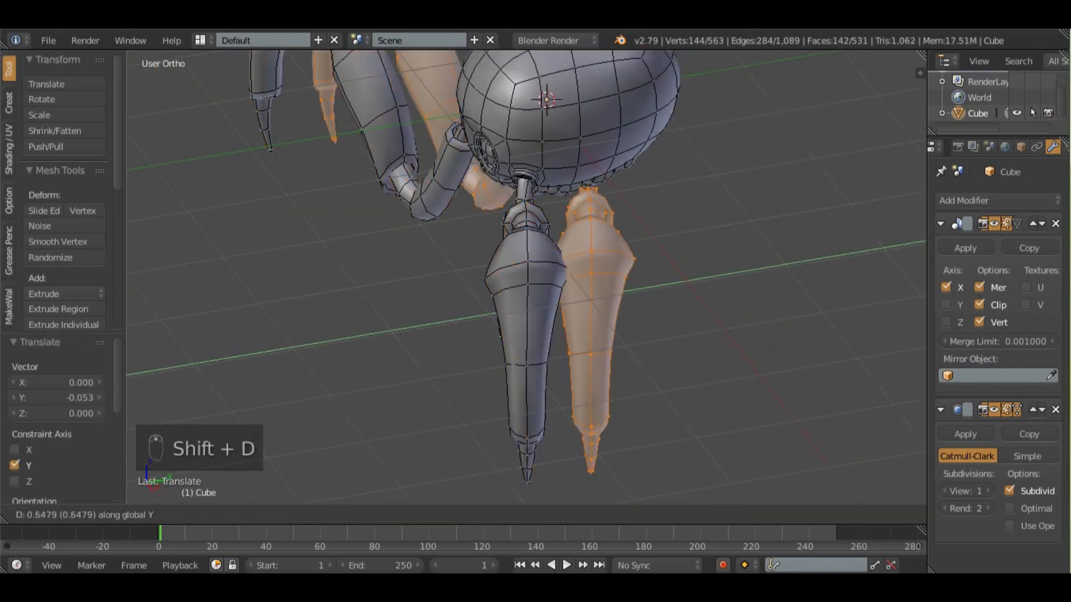
left_click(720, 313)
- Select the skull's lower side face behind the front leg socket and move it about 0.018 along Z
middle_click_drag(720, 312, 613, 395)
scroll(705, 290, "up", 1)
scroll(602, 362, "up", 2)
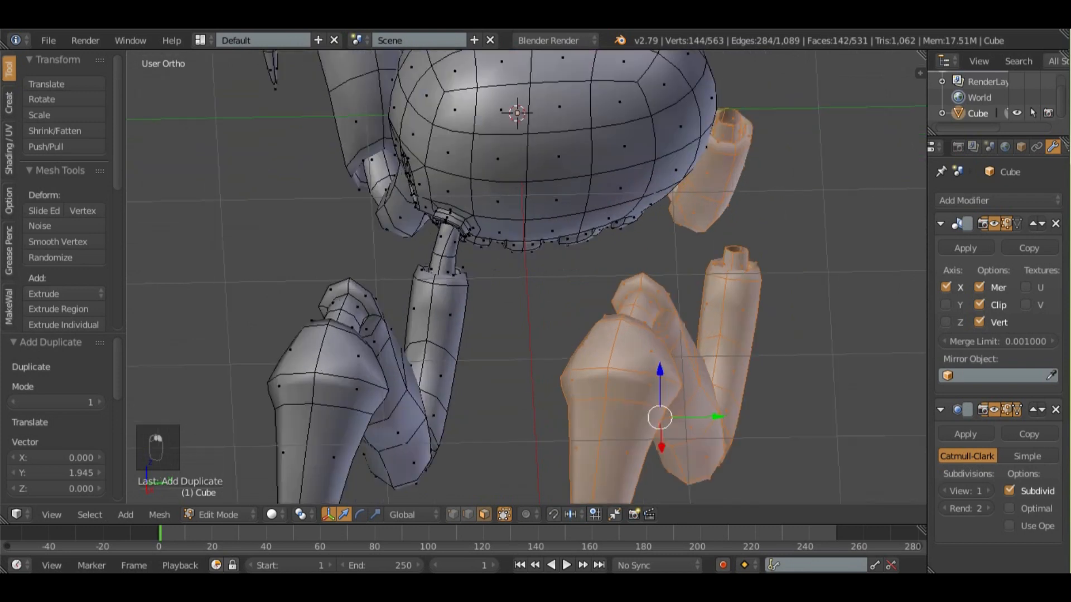
right_click(557, 223)
middle_click_drag(557, 223, 446, 159)
key("g")
key("z")
left_click(423, 174)
- Turn off the Subdivision Surface cage display, then extrude the selected skull face in place and scale it inward
scroll(446, 159, "up", 3)
scroll(526, 277, "up", 2)
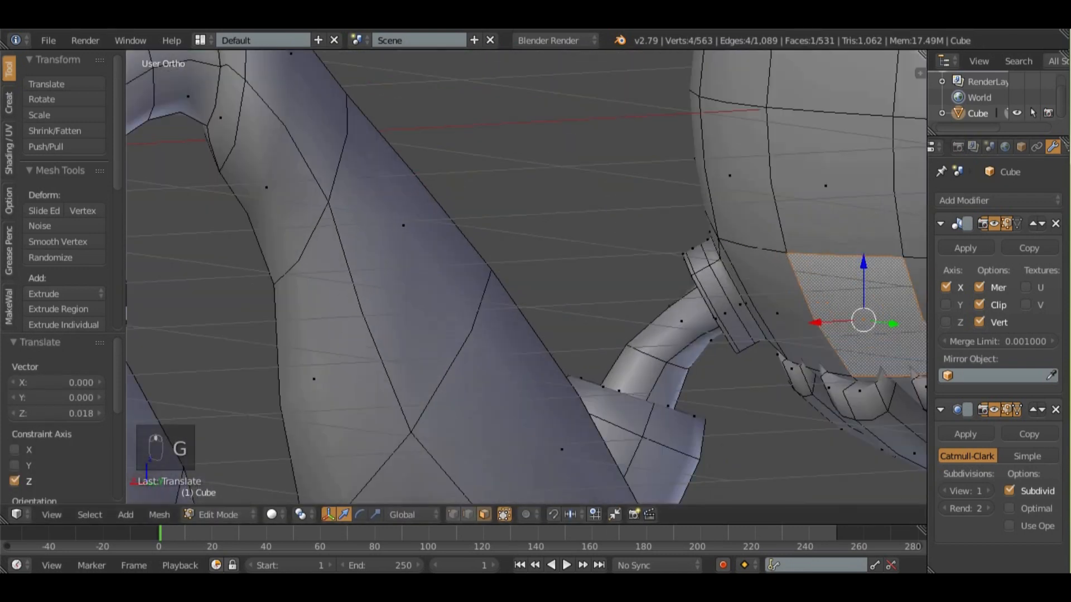
left_click(1017, 410)
middle_click_drag(917, 479, 753, 448, "shift")
key("e")
left_click(780, 449)
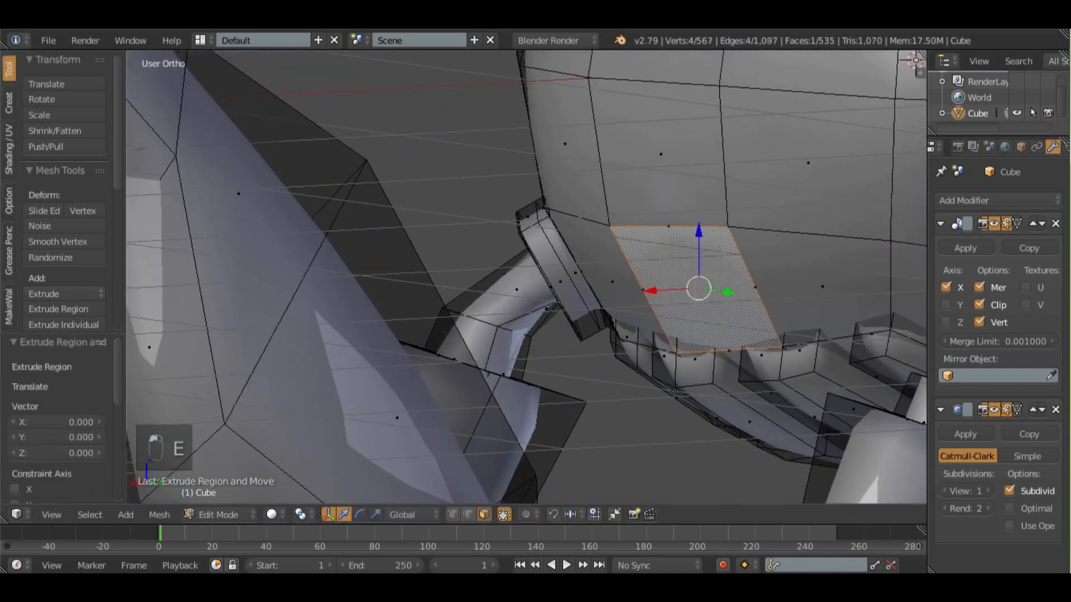
key("s")
left_click(772, 415)
- Extrude the inset skull face outward about 0.078, then extrude it in place and scale it inward
key("e")
left_click(773, 452)
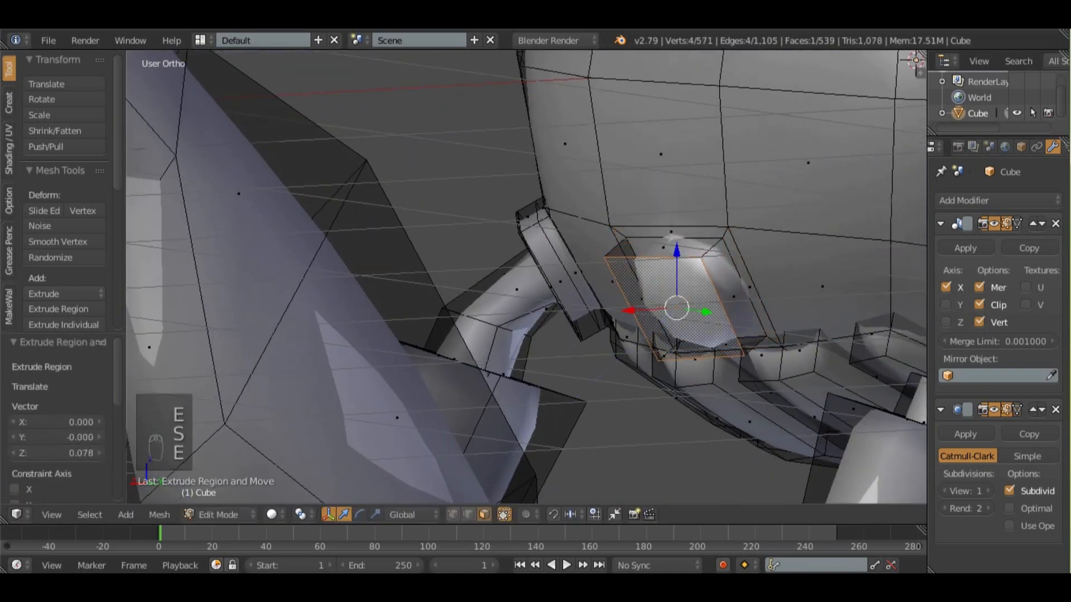
key("e")
left_click(774, 454)
key("s")
left_click(753, 447)
- Extrude the socket's end face in place, scale it to about 0.84, and extrude it about 0.038 into the skull
key("e")
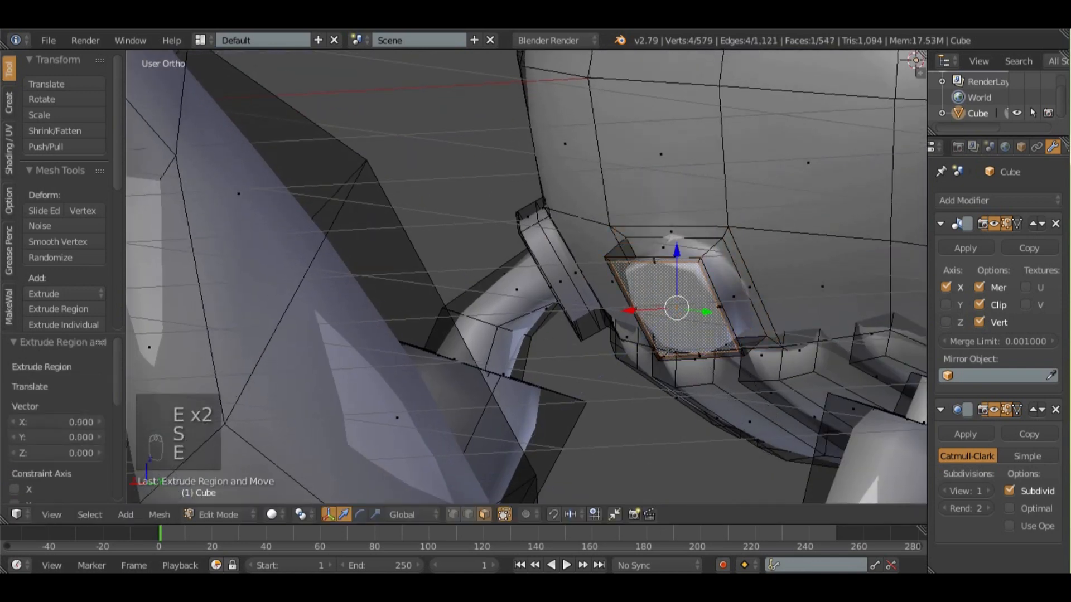
left_click(750, 448)
key("s")
left_click(747, 442)
key("e")
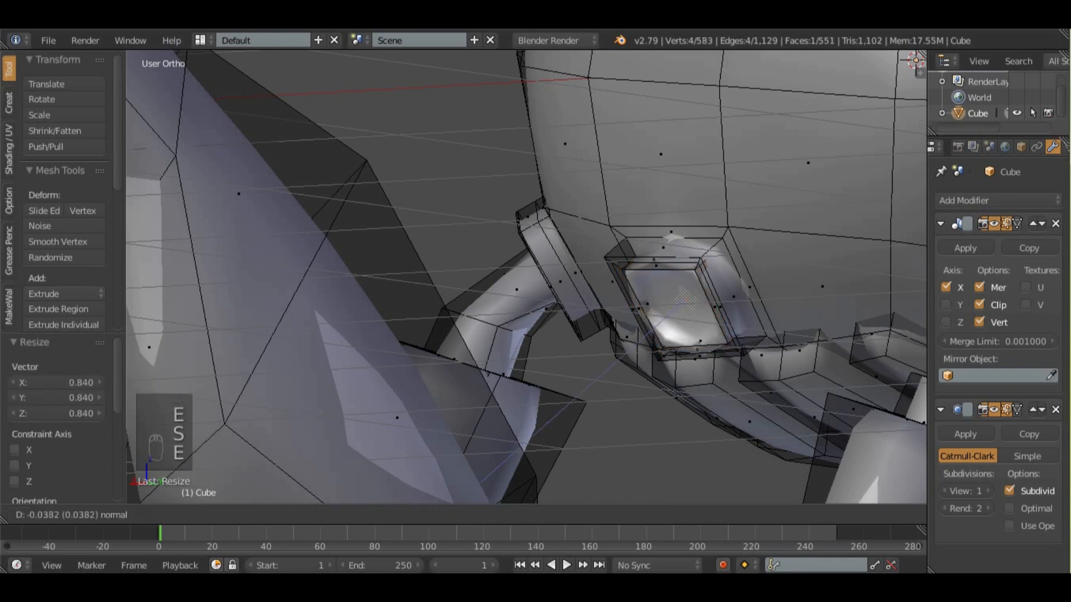
left_click(744, 444)
- Scale the recessed socket face to about 0.691 and delete that face to open the second socket
key("s")
left_click(700, 422)
key("x")
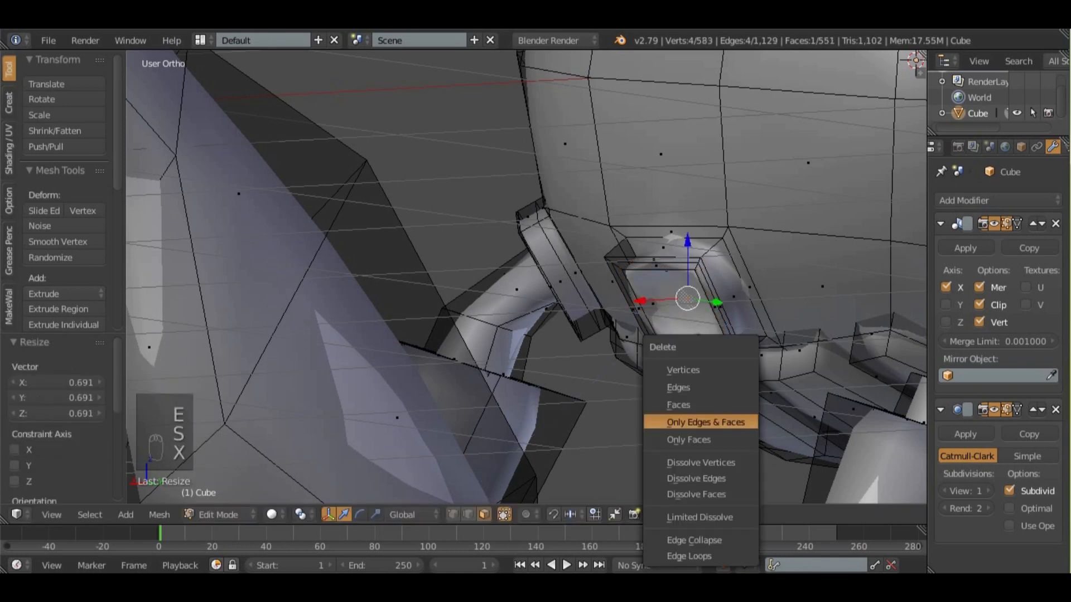
left_click(678, 405)
- Add a loop cut around the second socket's raised rim
key("ctrl+r")
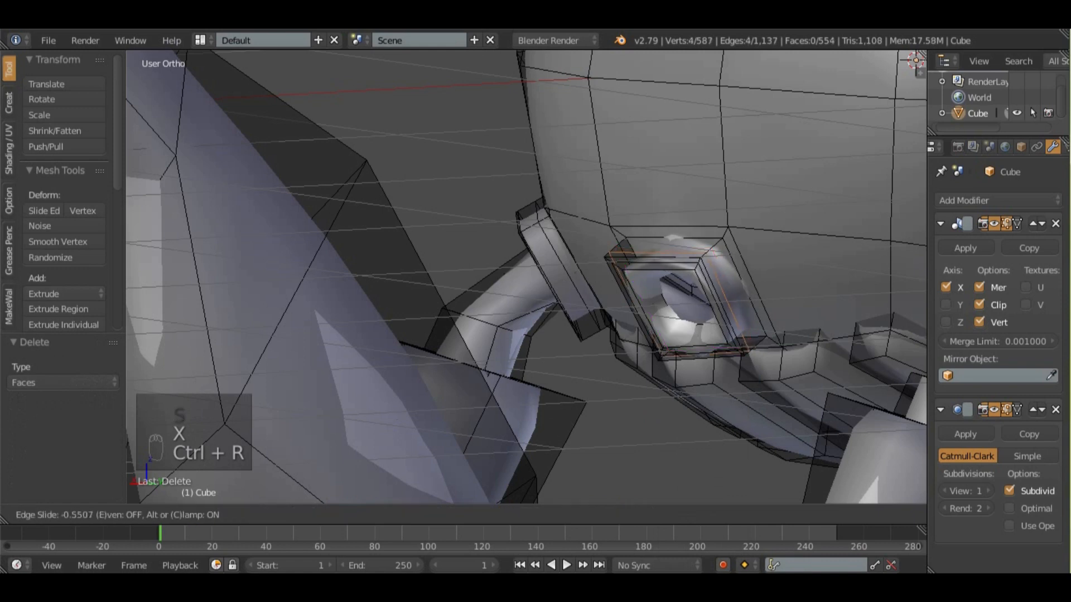
scroll(543, 319, "down", 3)
middle_click_drag(544, 319, 686, 419)
scroll(678, 337, "down", 2)
key("Tab")
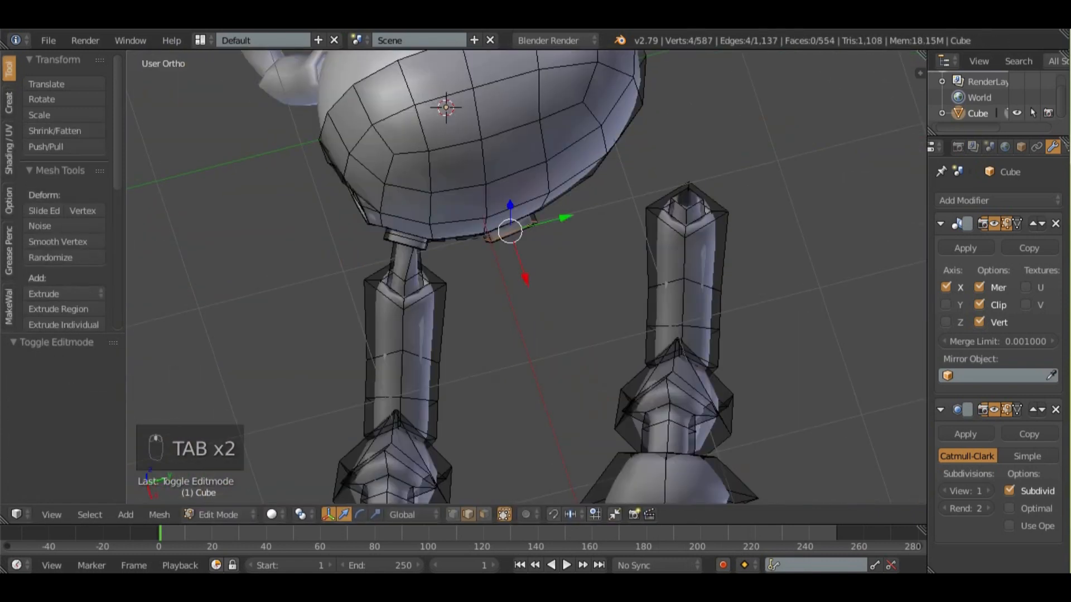
- Select the whole duplicated leg, rotate it about -33° in top view and move it beside the second socket
key("l")
key("KP_7")
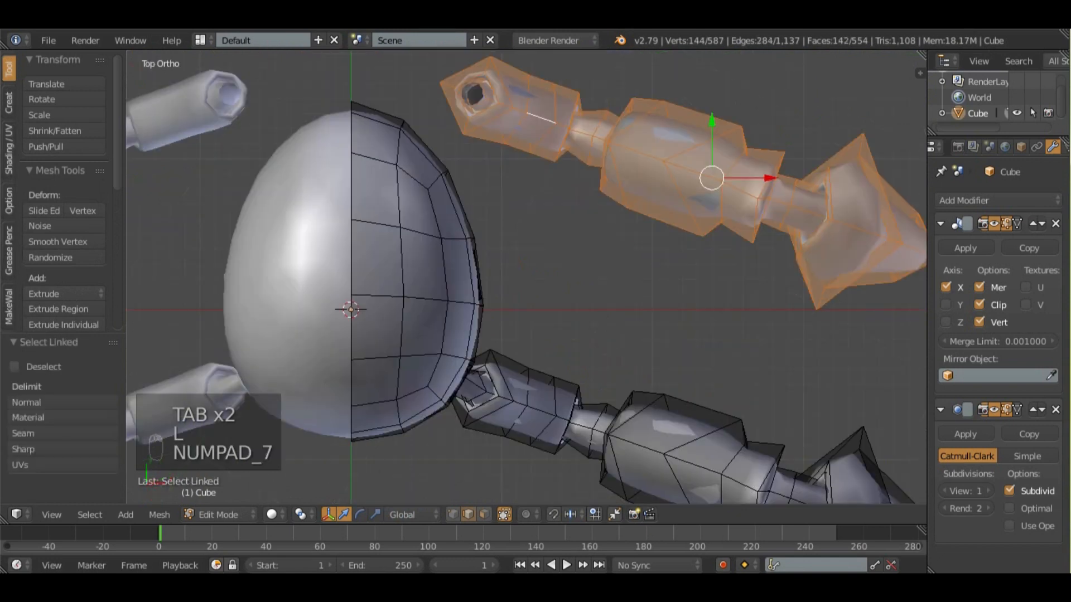
scroll(768, 319, "down", 2)
key("r")
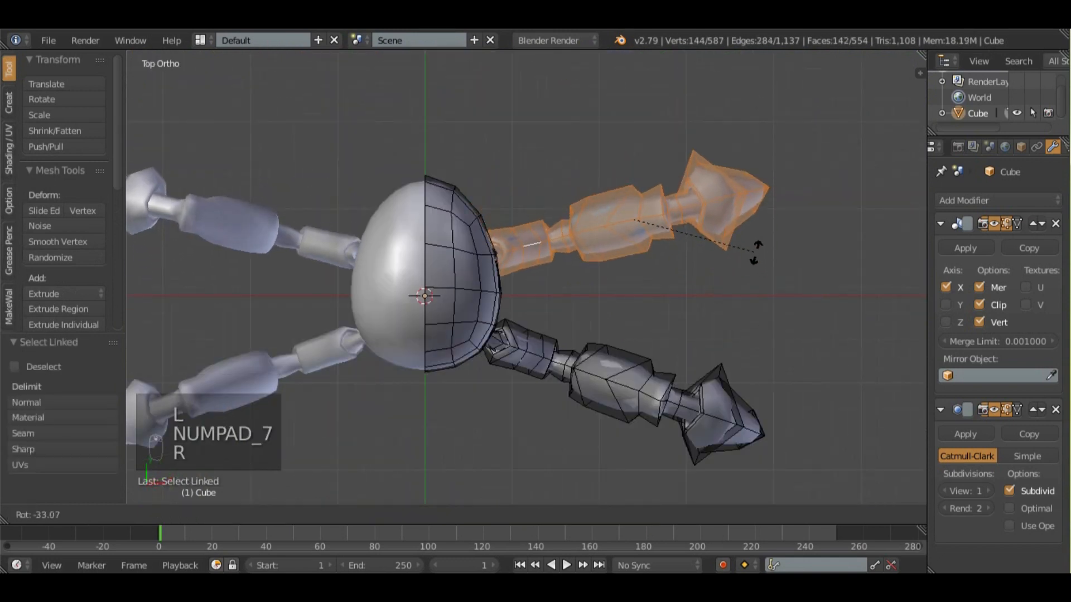
left_click(755, 253)
key("g")
left_click(764, 260)
- Rotate the duplicated leg about 5.88° and move it about -0.227 along Y
key("r")
left_click(763, 272)
key("g")
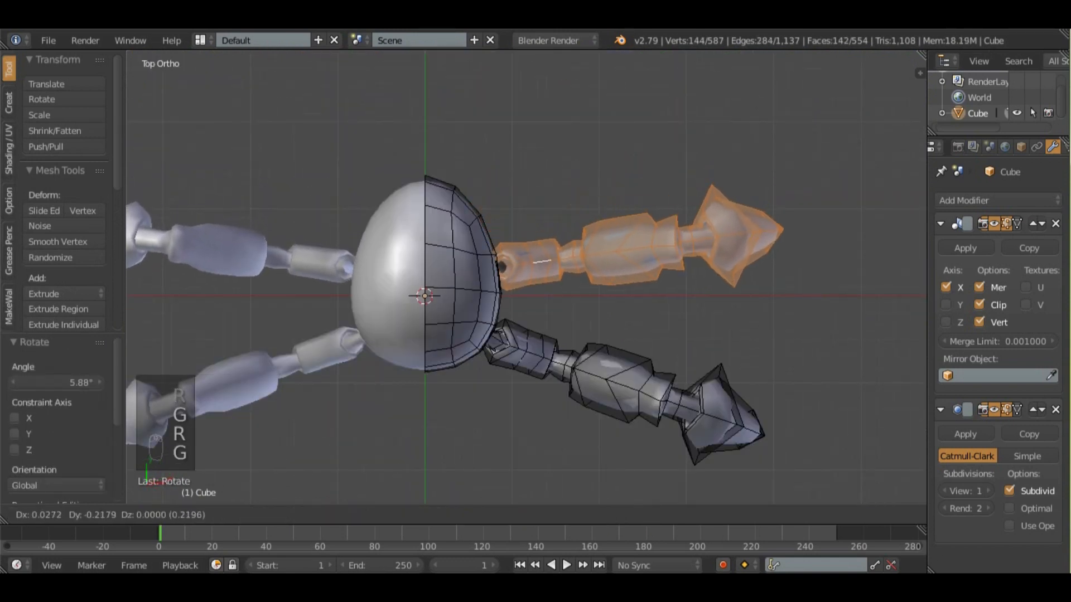
left_click(763, 292)
middle_click_drag(763, 292, 453, 128)
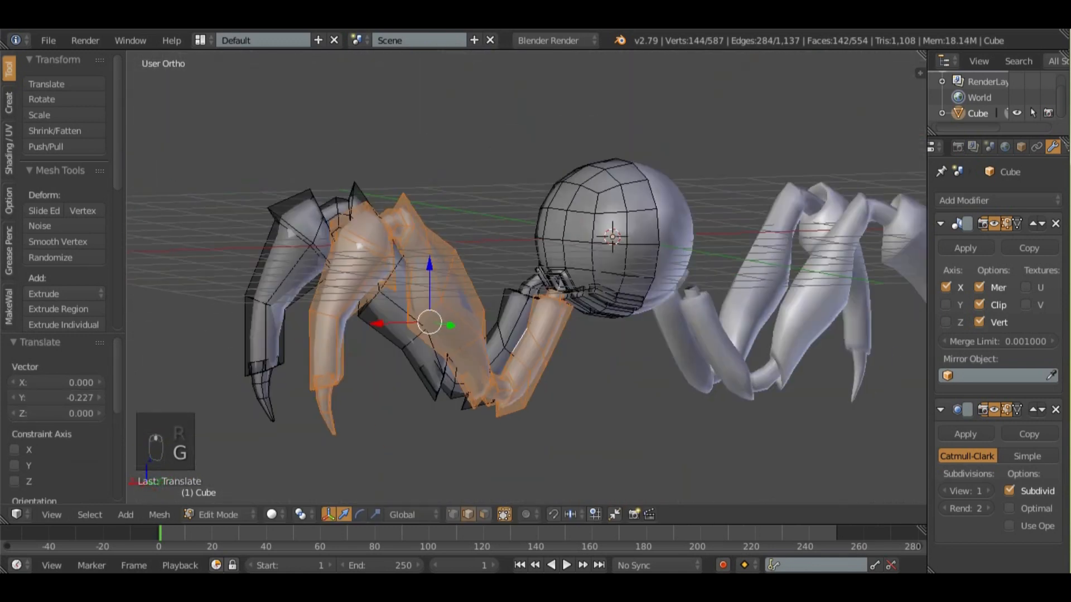
- Move the duplicated leg about -0.077 along Y to line its neck up with the second socket
scroll(526, 277, "up", 7)
middle_click_drag(480, 239, 742, 237)
key("y")
left_click(591, 323)
scroll(691, 279, "up", 3)
- Select the open edge loops of the leg's neck and the second socket and connect them with Bridge Edge Loops
key("a")
key("a")
key("a")
key("a")
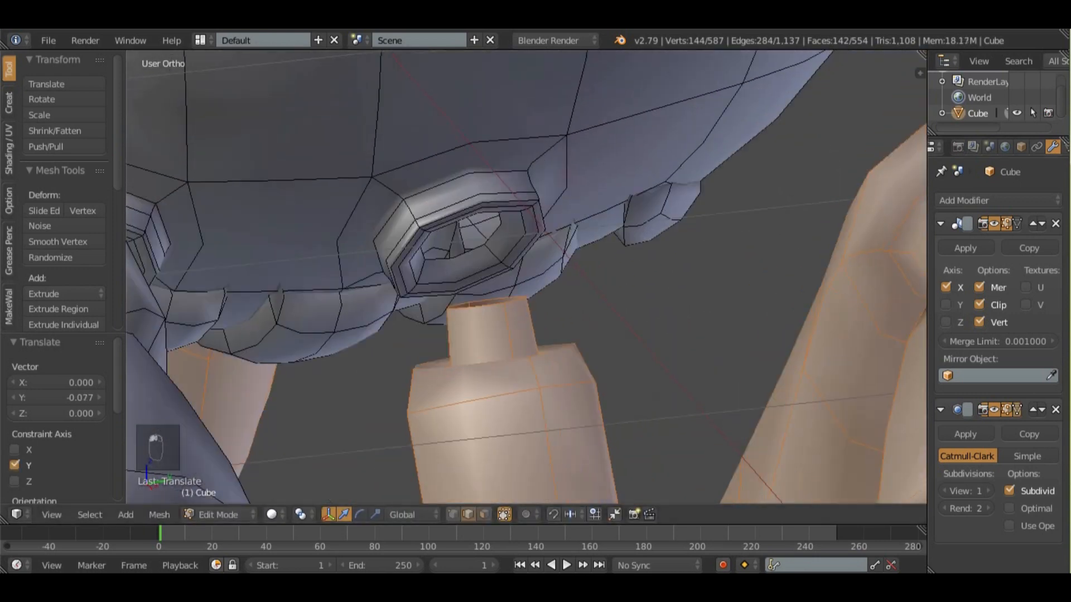
key("space")
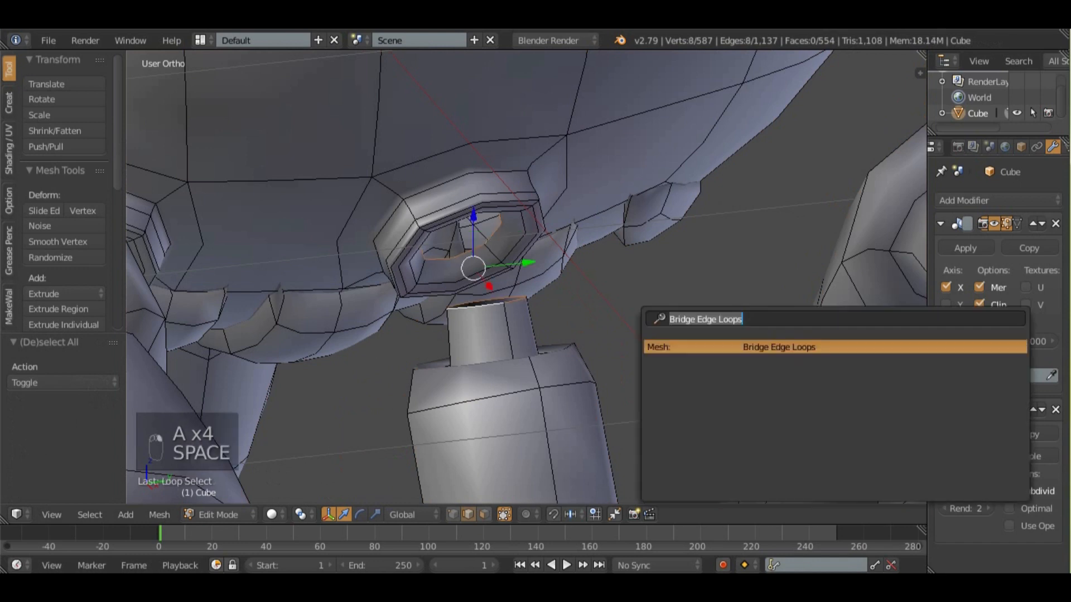
key("Return")
middle_click_drag(658, 279, 597, 287)
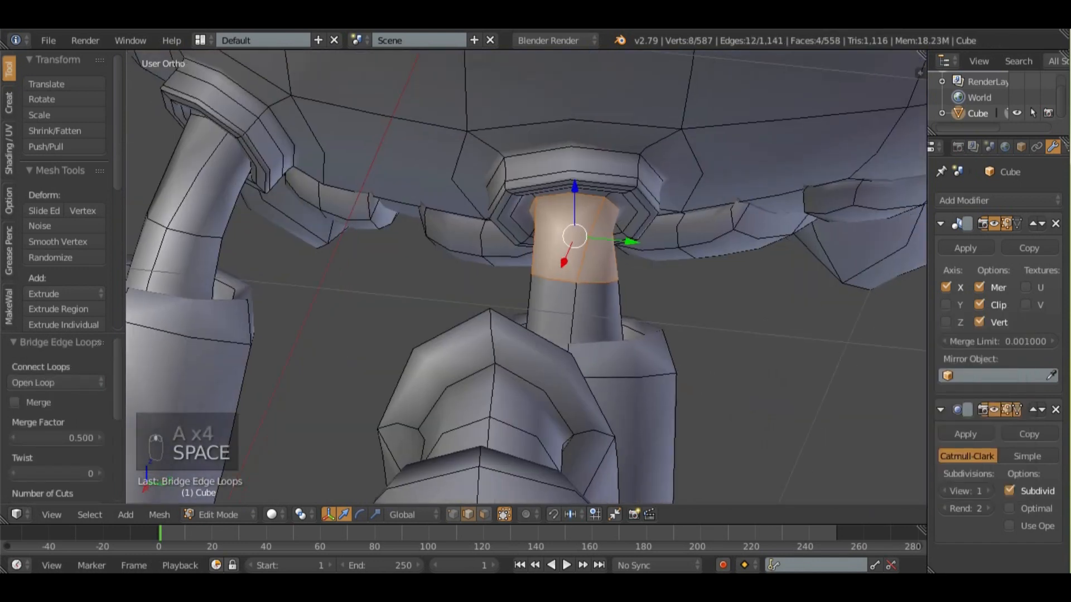
- Select the edge loop where the bridged neck meets the second socket and rotate it, checking the result in Object Mode
key("a")
key("a")
middle_click_drag(669, 262, 733, 196)
key("r")
right_click(711, 252)
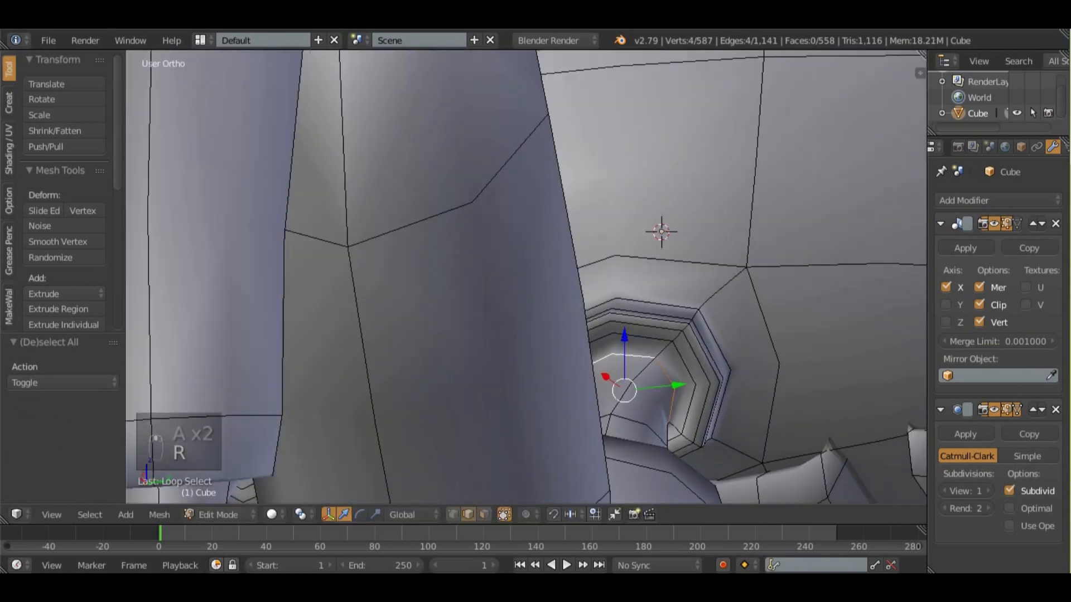
left_click(749, 297)
middle_click_drag(749, 296, 870, 399)
key("Tab")
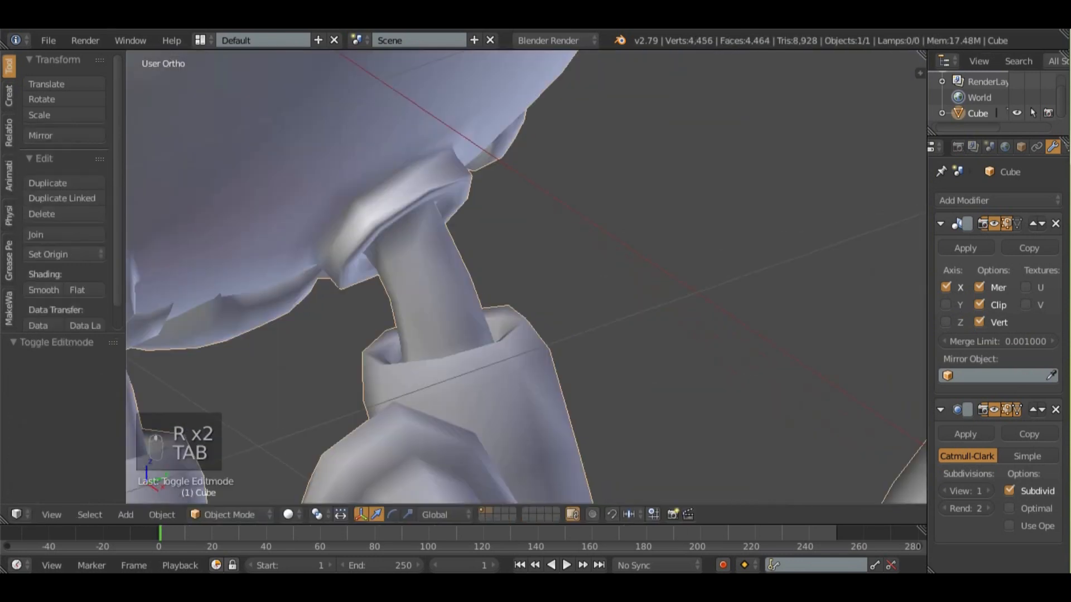
scroll(870, 399, "down", 5)
scroll(526, 277, "down", 5)
middle_click_drag(526, 278, 591, 262)
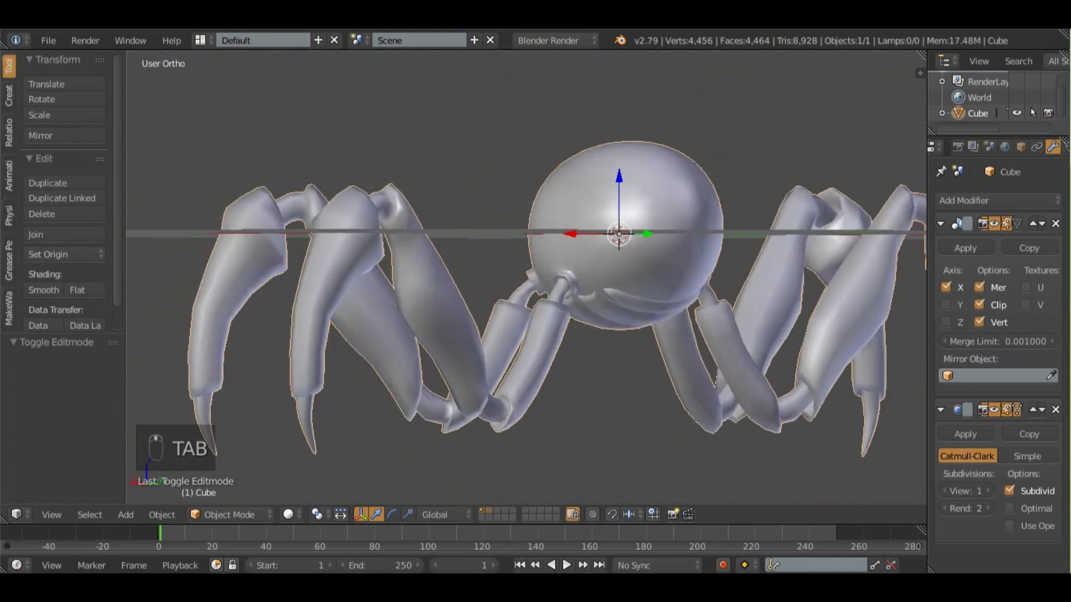
- In Edit Mode, select the horizontal skull edge above the teeth behind the second socket and move it about 0.081 along Z
scroll(591, 262, "up", 6)
key("Tab")
scroll(526, 277, "down", 3)
middle_click_drag(803, 223, 524, 223, "shift")
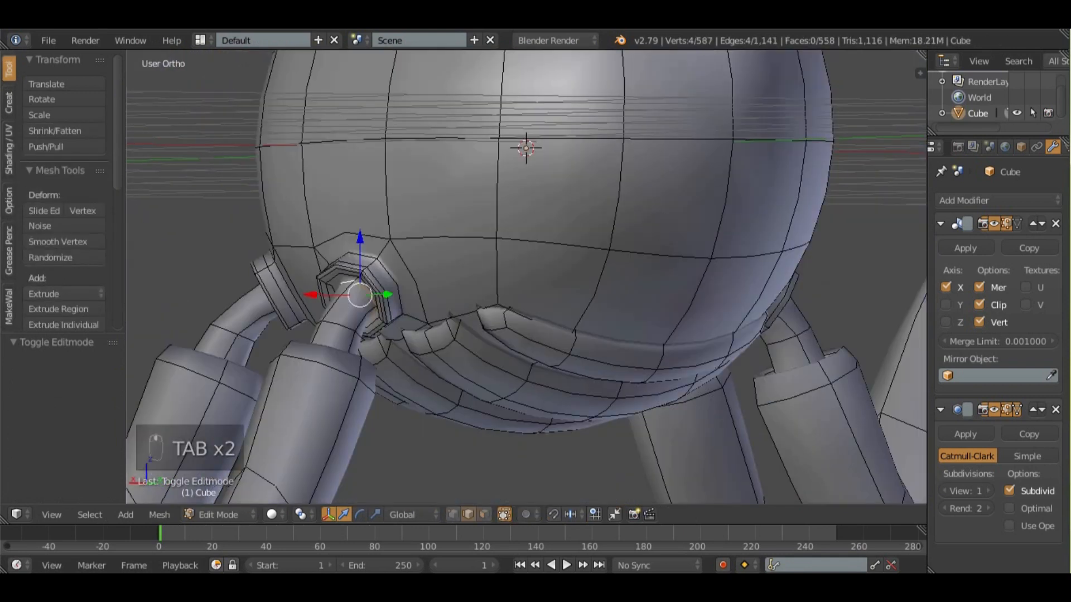
key("g")
key("Return")
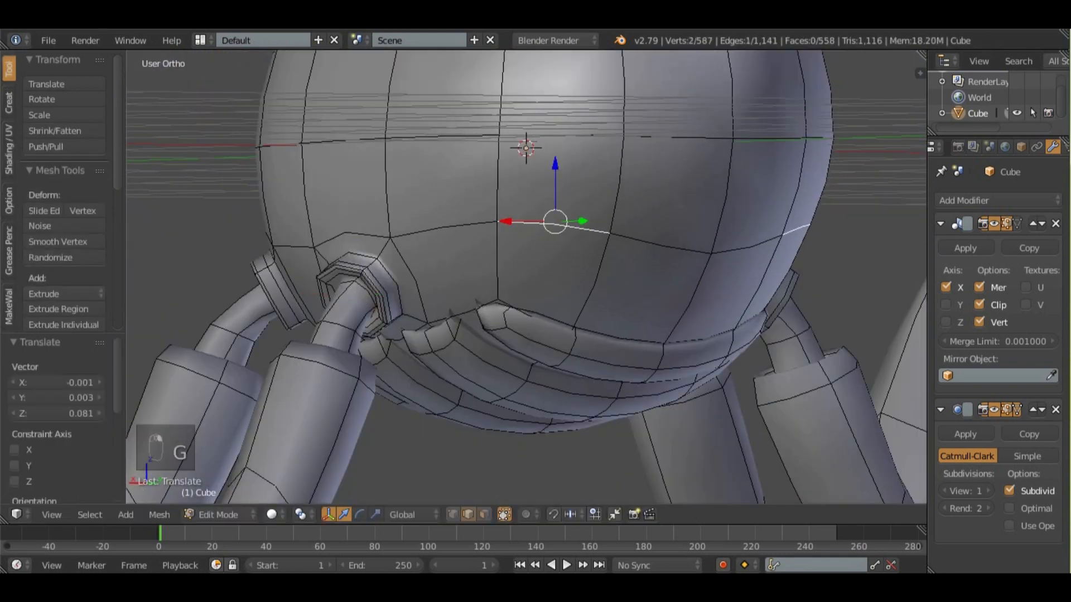
- Select the skull face below the raised edge, inset it with a scale of about 0.831, and extrude it outward about 0.116
right_click(549, 274)
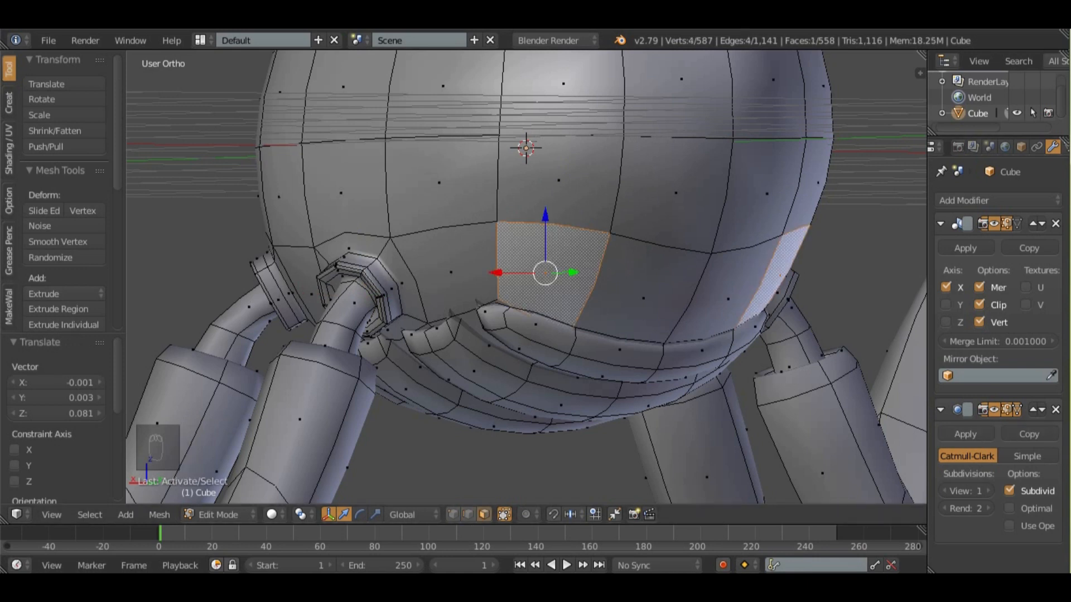
key("e")
key("s")
left_click(719, 367)
key("e")
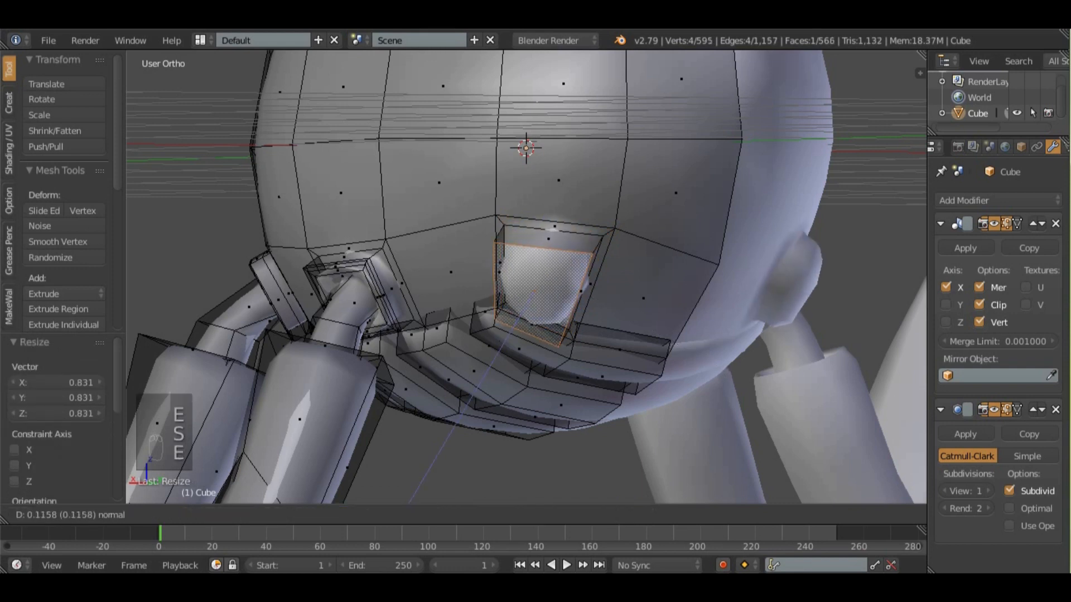
- Extrude the third socket's end face in place twice, scaling it inward to about 0.81 and about 0.877
key("e")
right_click(724, 394)
key("s")
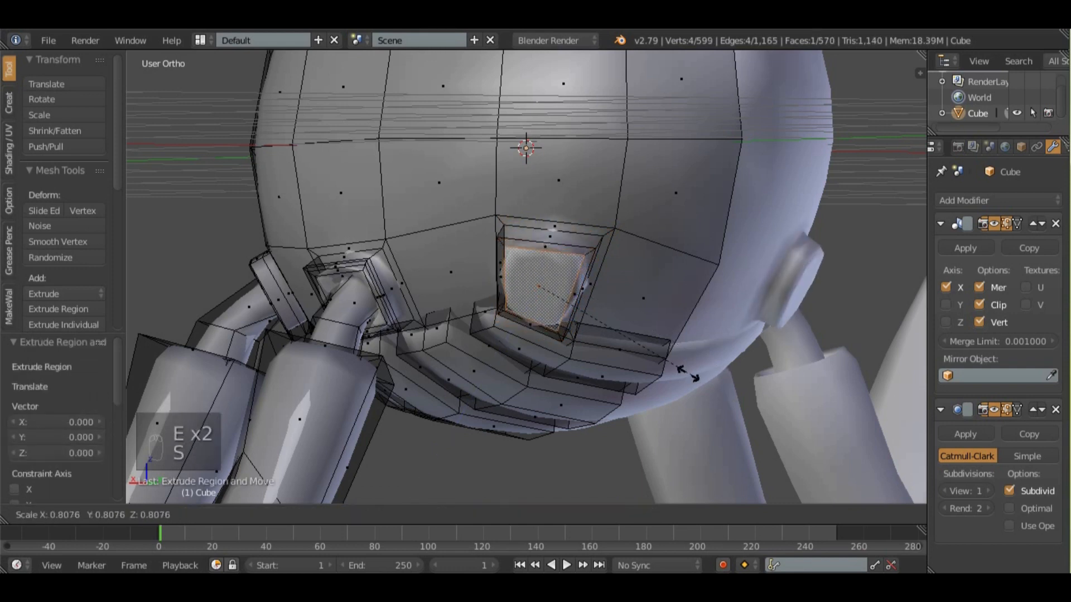
left_click(687, 372)
key("e")
right_click(702, 382)
key("s")
left_click(700, 383)
- Extrude the third socket's inner face about 0.037 into the skull, scale it and delete it to leave an opening
key("e")
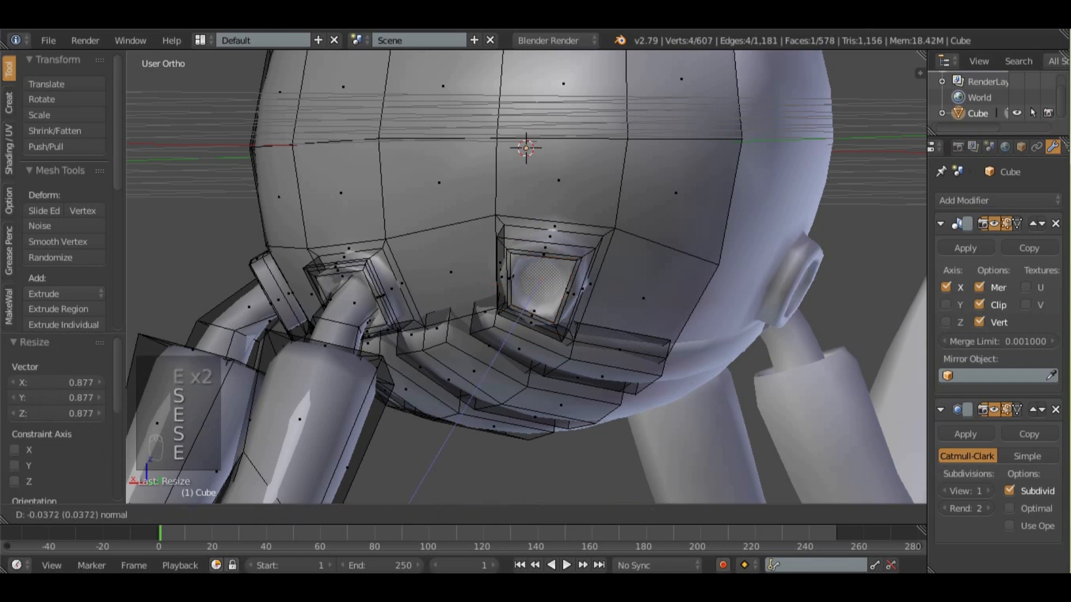
right_click(693, 366)
key("s")
left_click(693, 366)
key("x")
left_click(693, 366)
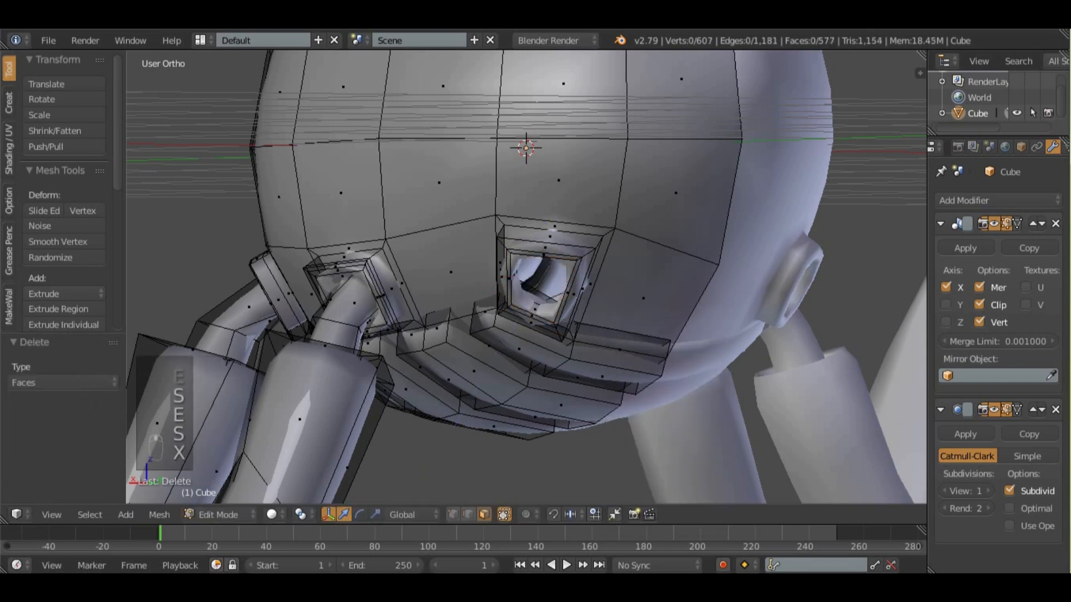
- Add a loop cut around the third socket's raised rim
middle_click_drag(693, 366, 586, 335)
key("ctrl+r")
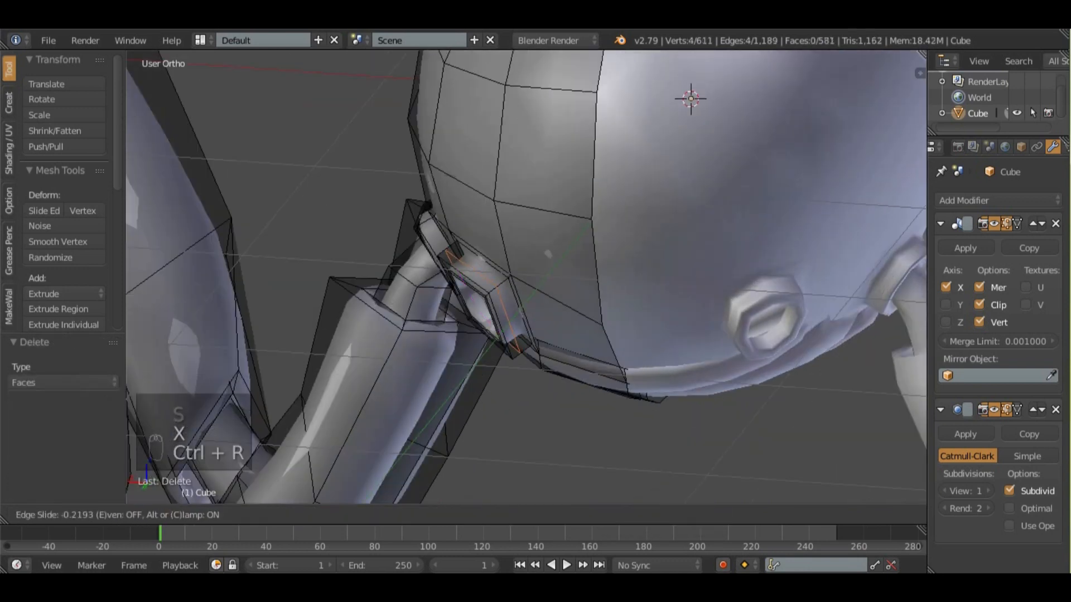
left_click(502, 295)
scroll(501, 296, "down", 5)
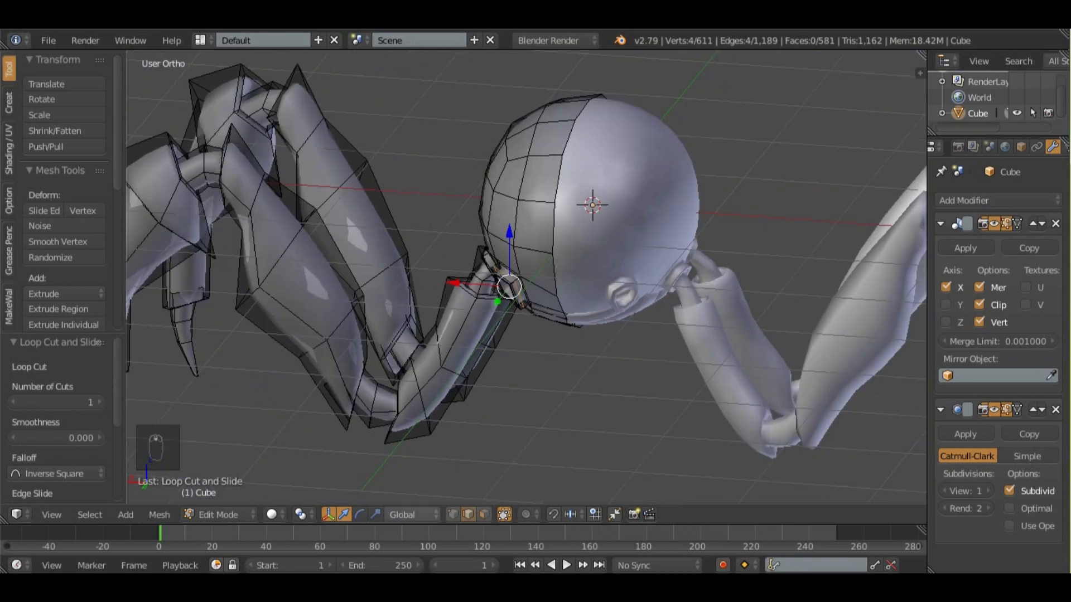
scroll(501, 295, "down", 2)
- Circle-select the second leg's outer segments in wireframe, leaving out the stray vertices on the front leg
middle_click_drag(501, 295, 549, 396)
key("z")
key("a")
key("a")
key("a")
key("a")
key("c")
left_click(245, 303)
right_click(244, 303)
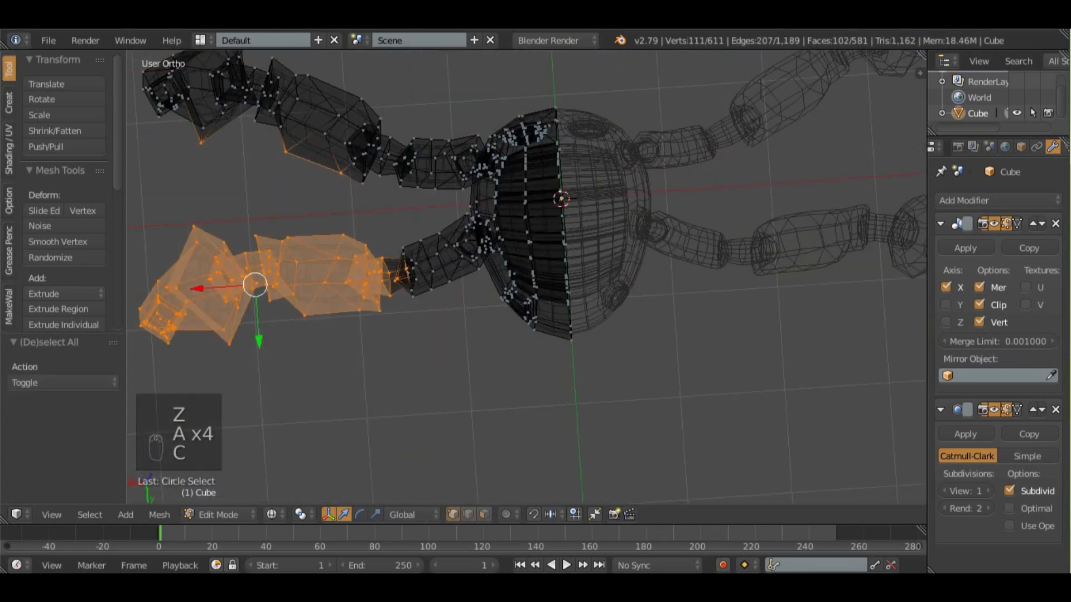
key("c")
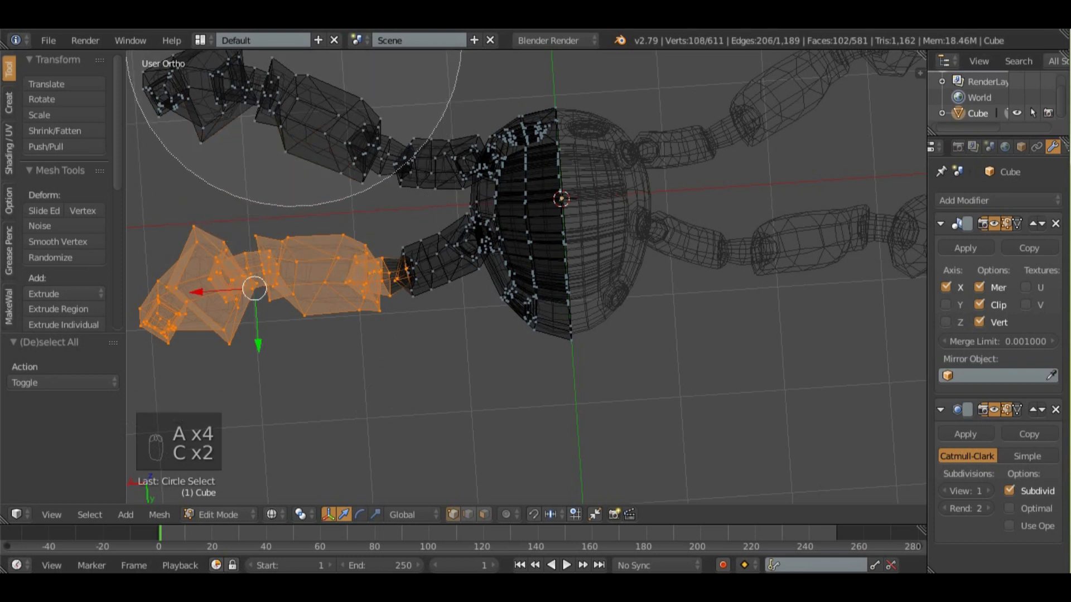
right_click(294, 39)
- Extend the circle selection of the second leg to the inner rim vertices of its upper segment
key("z")
scroll(373, 293, "up", 5)
key("z")
key("c")
left_click(216, 272)
right_click(216, 272)
middle_click_drag(216, 272, 379, 168)
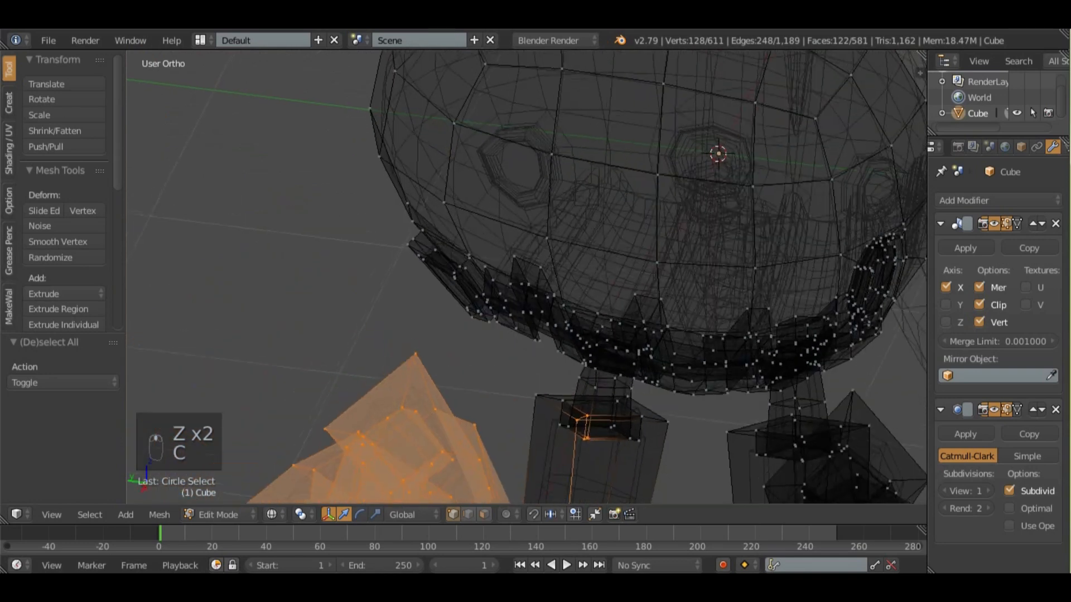
- Add the upper segment's remaining vertices, up to the neck below the second socket, to the leg selection
middle_click_drag(606, 500, 573, 372, "shift")
key("c")
scroll(545, 385, "up", 3)
left_click(546, 374)
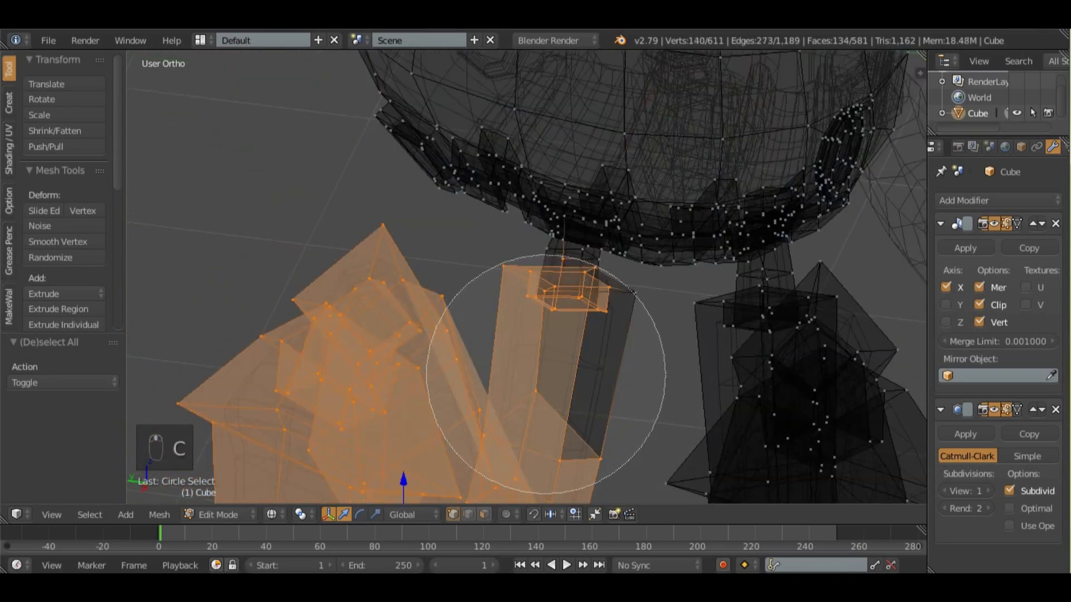
left_click(550, 375)
right_click(549, 375)
scroll(549, 376, "up", 2)
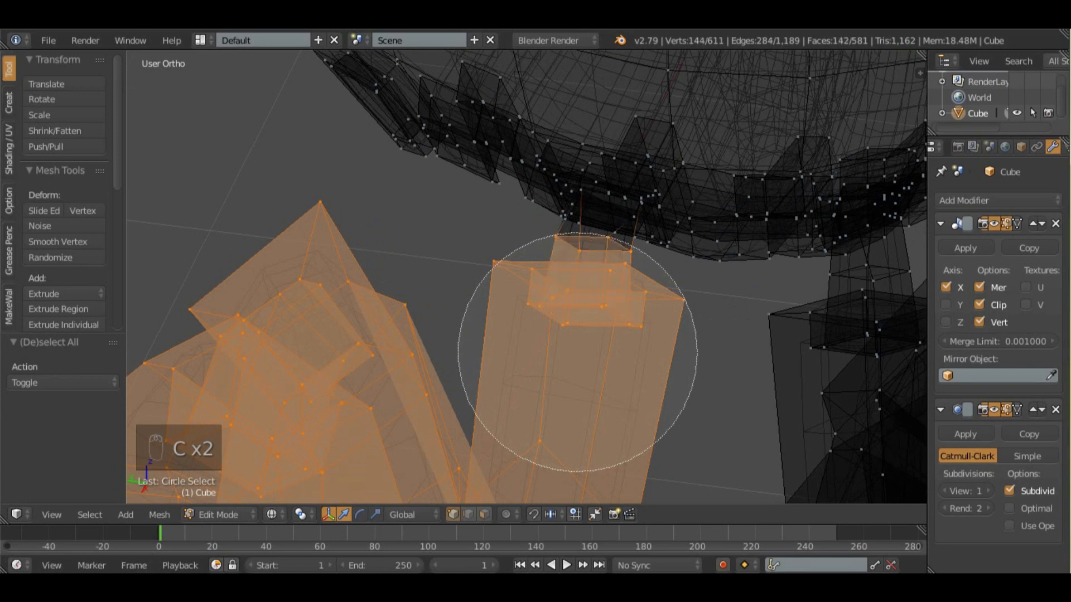
right_click(578, 352)
scroll(578, 352, "down", 5)
middle_click_drag(578, 353, 780, 409)
key("z")
scroll(781, 410, "up", 3)
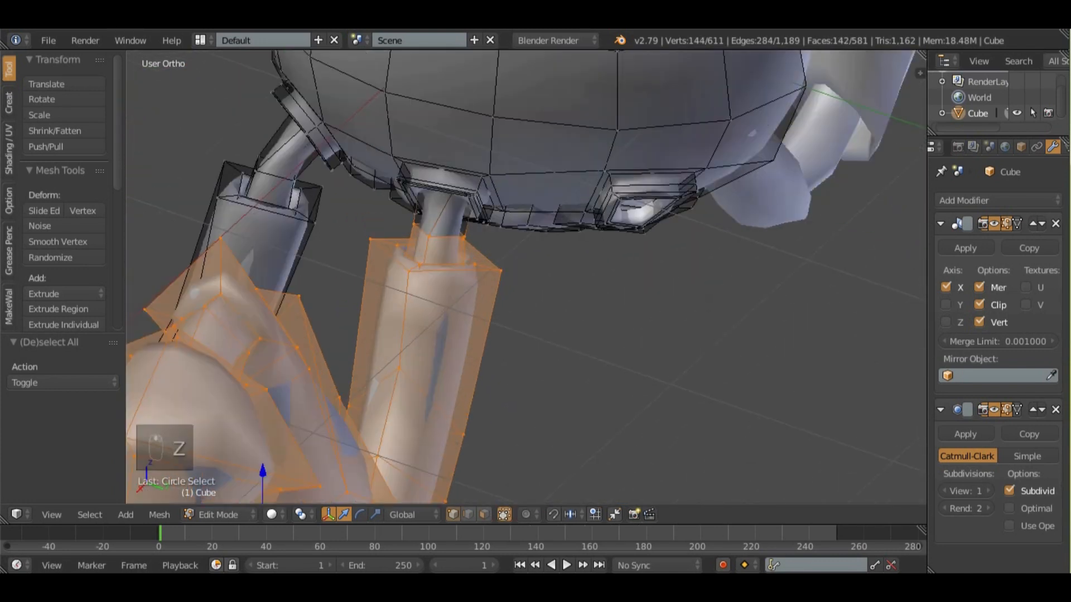
scroll(524, 276, "down", 4)
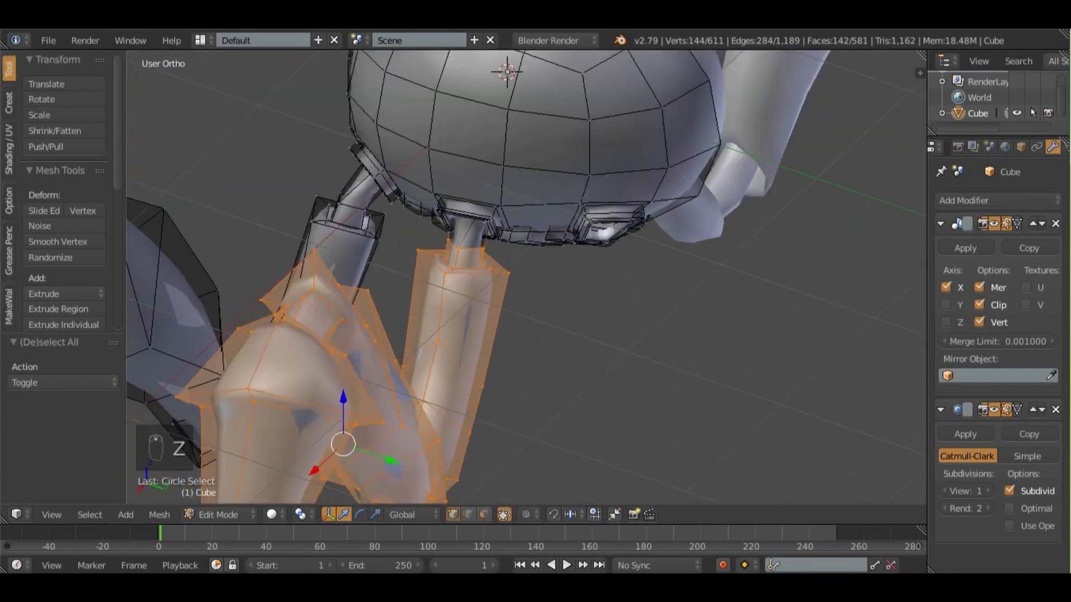
- Duplicate the selected leg in top view, rotate the copy about -24.8° and move it about -0.338 in X and 1.22 in Y
key("z")
key("z")
key("KP_7")
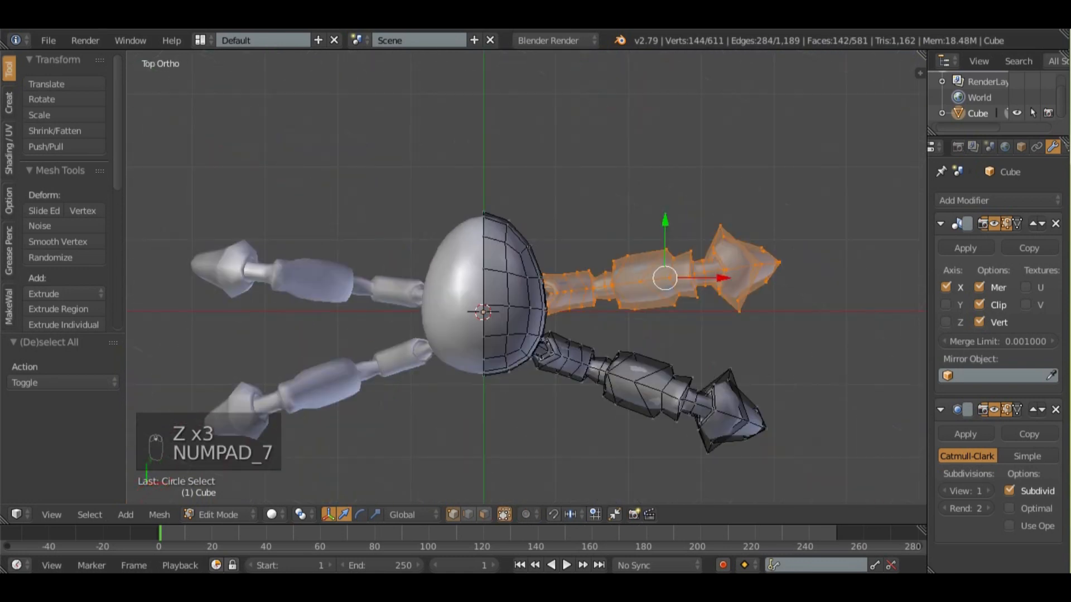
key("shift+d")
key("r")
left_click(733, 333)
key("g")
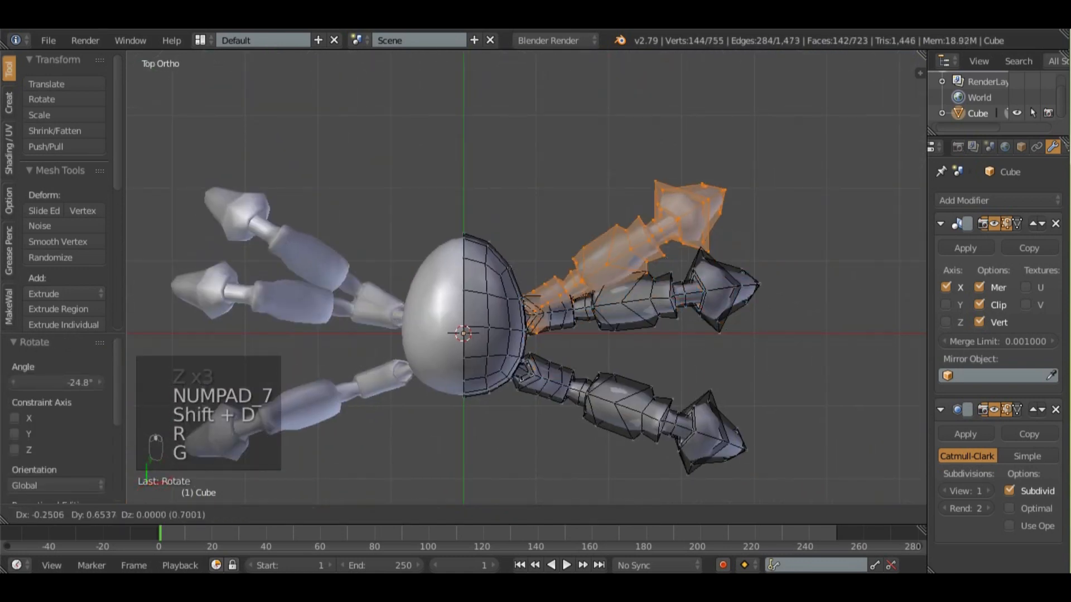
left_click(527, 276)
- Move the duplicated leg about -0.173 in X and 0.225 in Y in wireframe to line its neck up with the rear skull socket
key("z")
scroll(526, 276, "up", 6)
scroll(527, 276, "up", 1)
key("g")
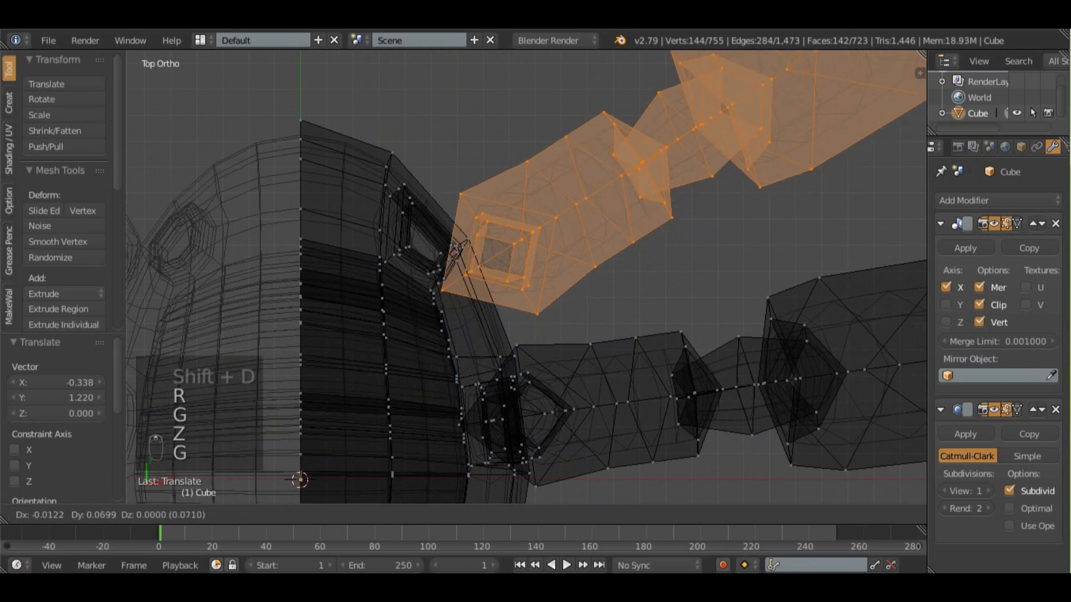
left_click(482, 253)
scroll(482, 254, "down", 2)
scroll(526, 278, "down", 5)
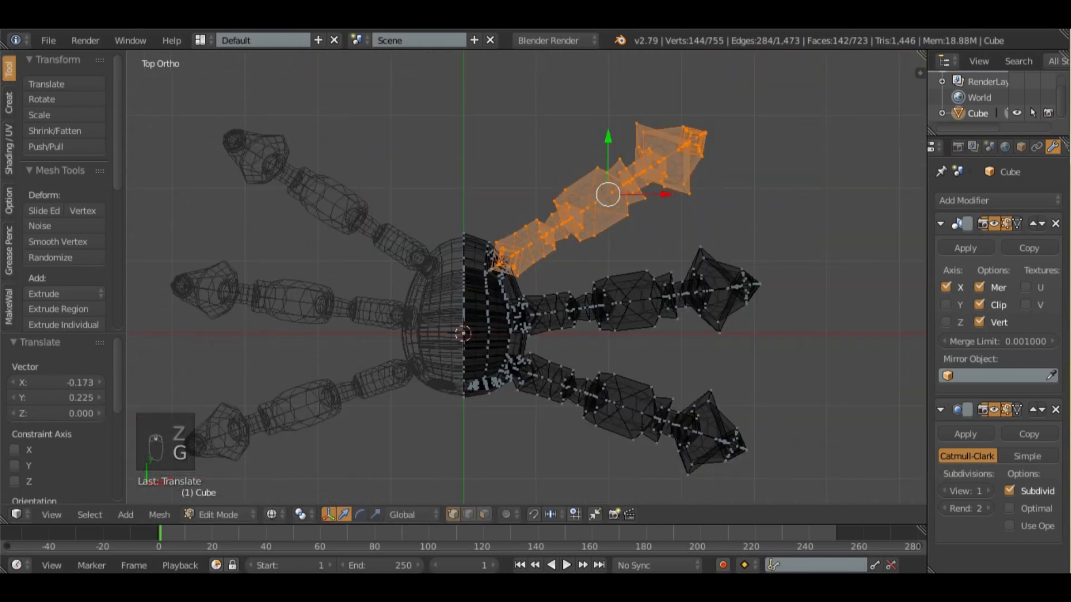
key("z")
- Bridge the edge loops between the rear leg's neck opening and the inner rim of its skull socket
mouse_move(558, 335)
middle_mouse_down()
mouse_move(517, 278)
mouse_move(460, 248)
mouse_move(329, 227)
middle_mouse_up()
scroll(527, 277, "up", 3)
scroll(527, 277, "up", 6)
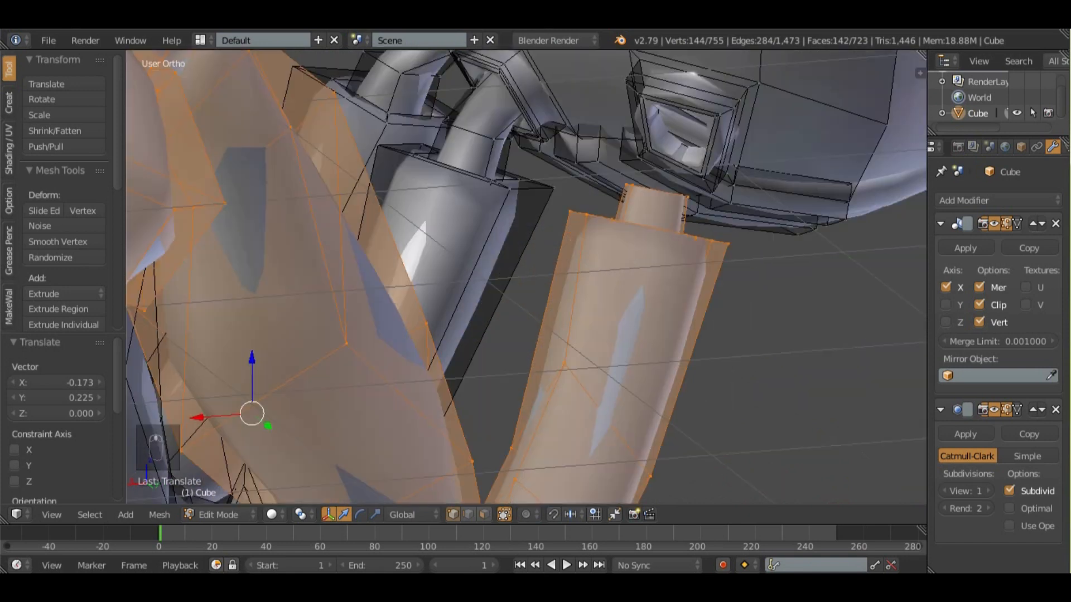
middle_click_drag(609, 211, 445, 343, "shift")
middle_click_drag(399, 125, 357, 128)
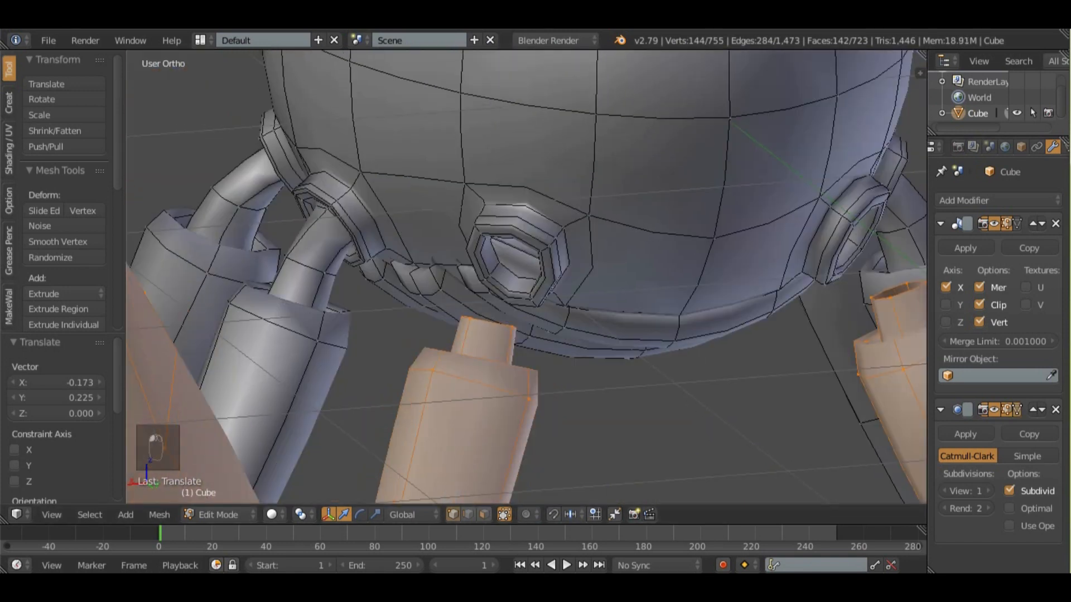
key("a")
key("a")
key("a")
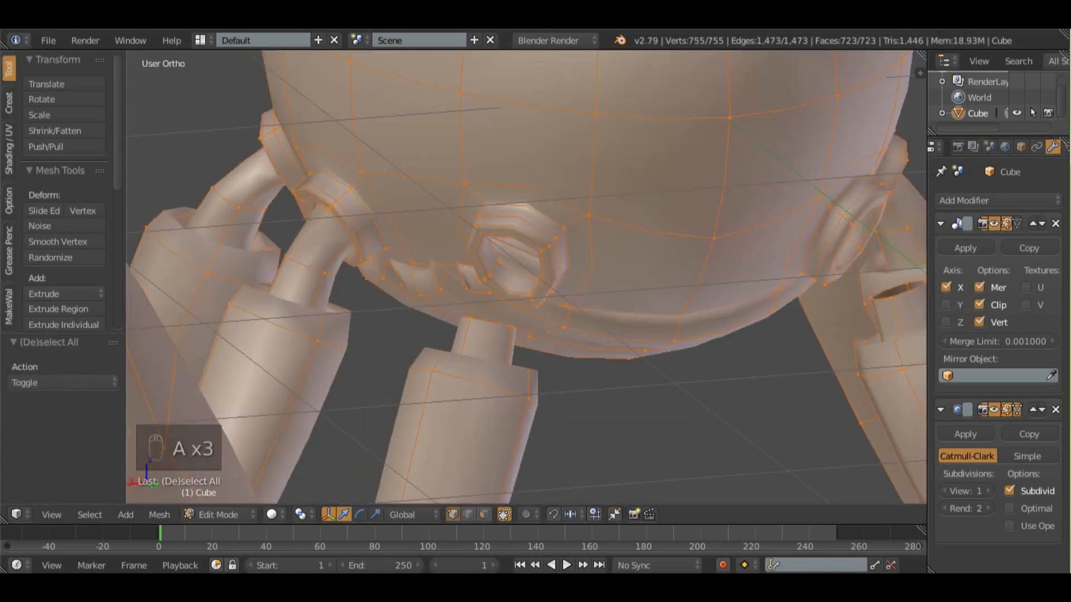
key("a")
key("space")
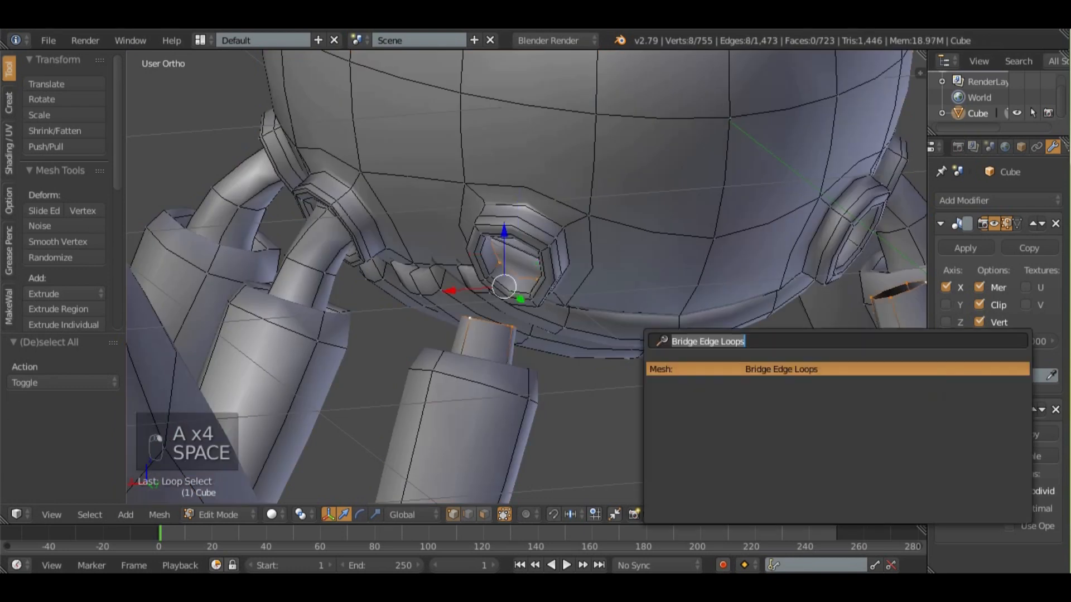
key("Return")
middle_click_drag(647, 342, 767, 368)
key("Tab")
- Add three loop cuts around the rings of the eye socket rim to sharpen its subdivided edges
scroll(526, 277, "down", 8)
middle_click_drag(502, 279, 421, 248)
scroll(625, 128, "up", 5)
scroll(650, 296, "up", 2)
key("Tab")
scroll(577, 217, "up", 5)
scroll(611, 221, "up", 3)
scroll(579, 231, "down", 1)
scroll(420, 248, "up", 2)
key("ctrl+r")
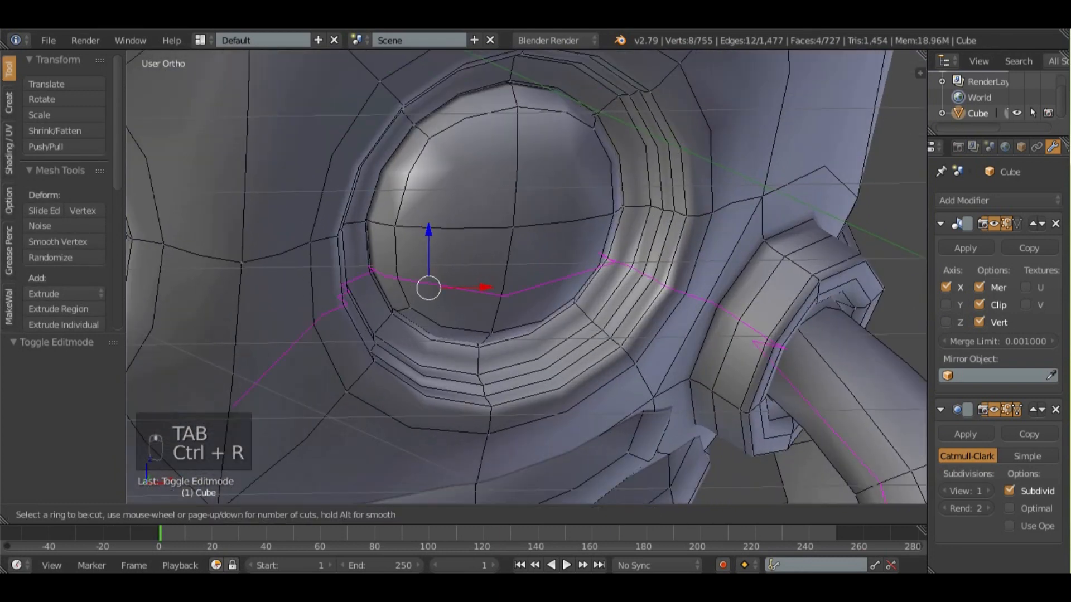
left_click(583, 315)
left_click(601, 333)
key("ctrl+r")
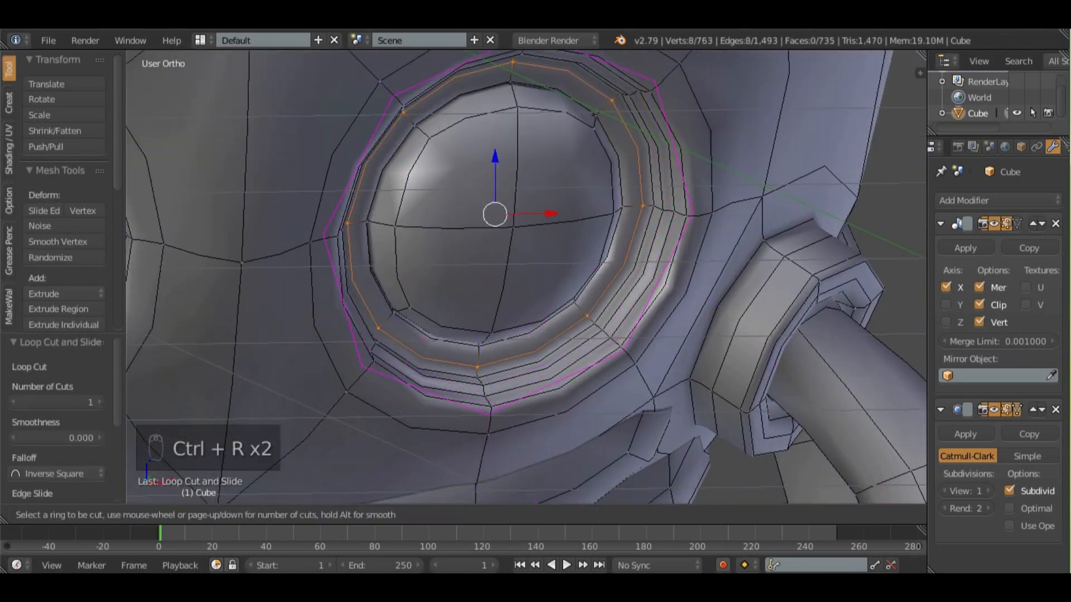
left_click(618, 345)
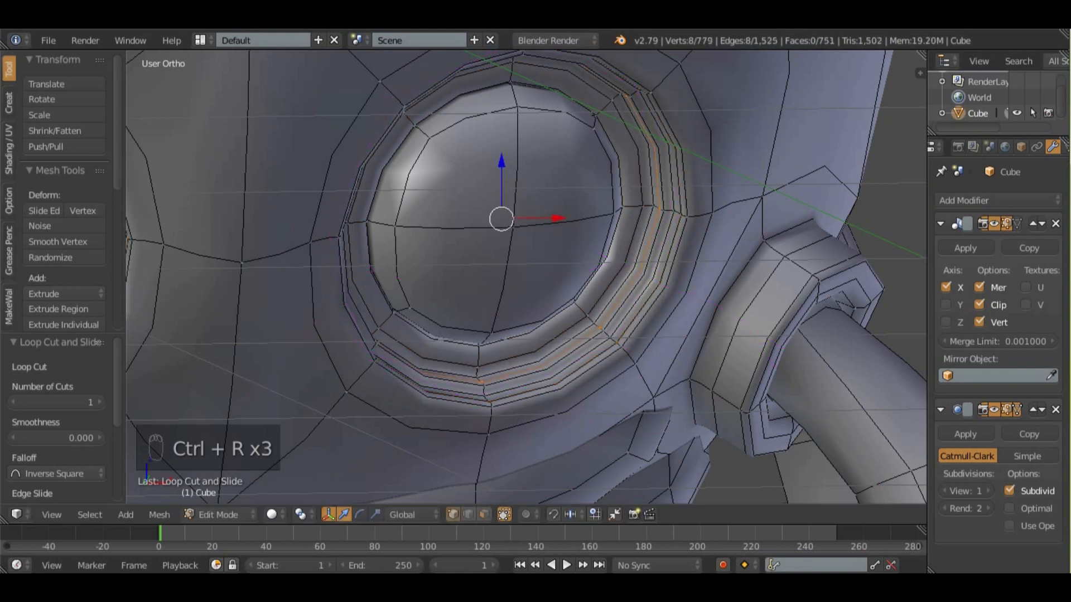
- Scale the last added edge loop of the eye socket rim and check the result in Object Mode
key("s")
left_click(641, 344)
key("Tab")
middle_click_drag(641, 344, 591, 335)
scroll(636, 321, "down", 5)
scroll(611, 330, "down", 5)
- Select the uppermost mouth ridge's edge loop, grow the selection once, delete its vertices and review the whole creature in Object Mode
key("Tab")
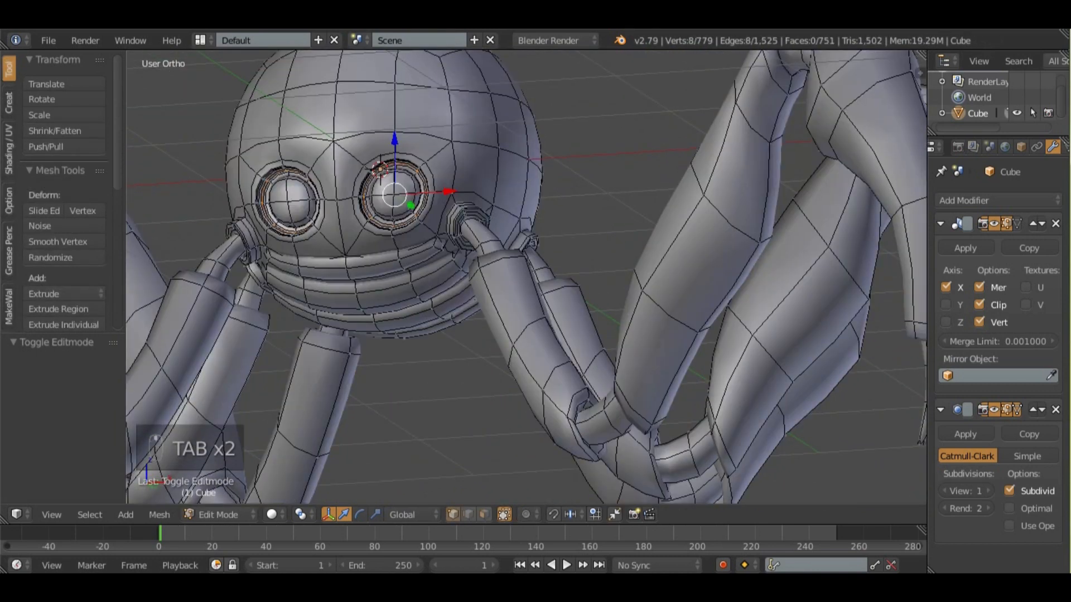
key("a")
key("a")
key("a")
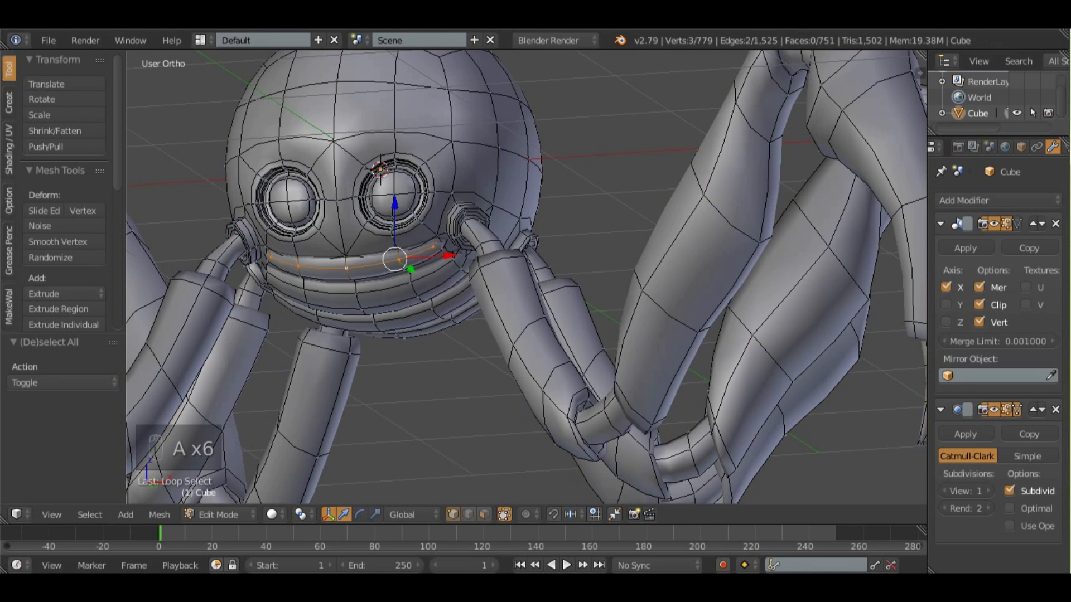
key("ctrl+KP_Add")
key("x")
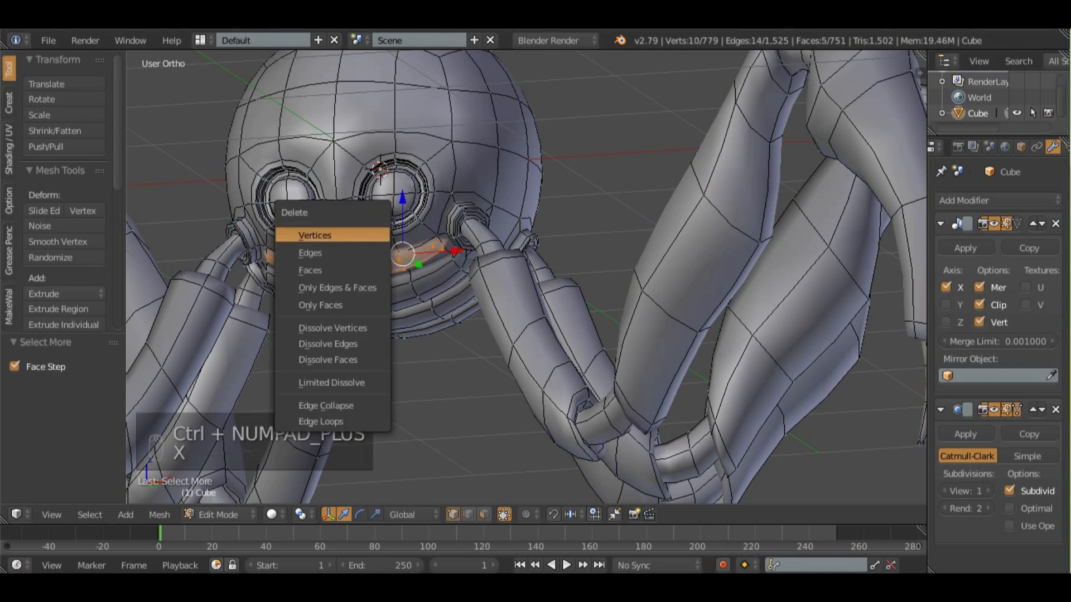
left_click(333, 235)
key("Tab")
scroll(357, 246, "down", 3)
middle_click_drag(357, 279, 488, 307)
scroll(357, 301, "up", 2)
scroll(357, 301, "down", 2)
scroll(488, 306, "down", 3)
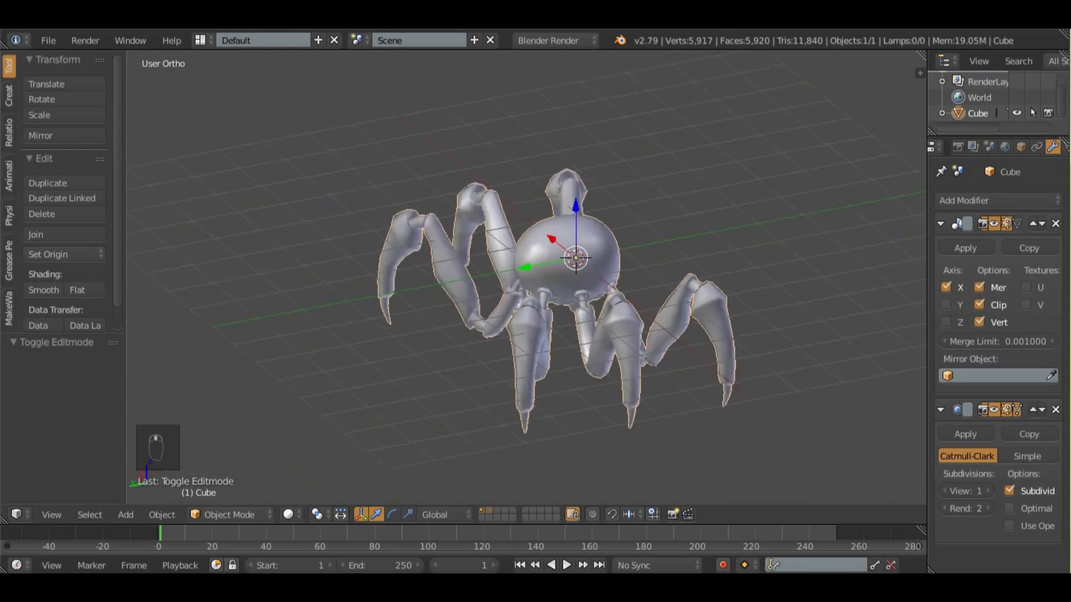